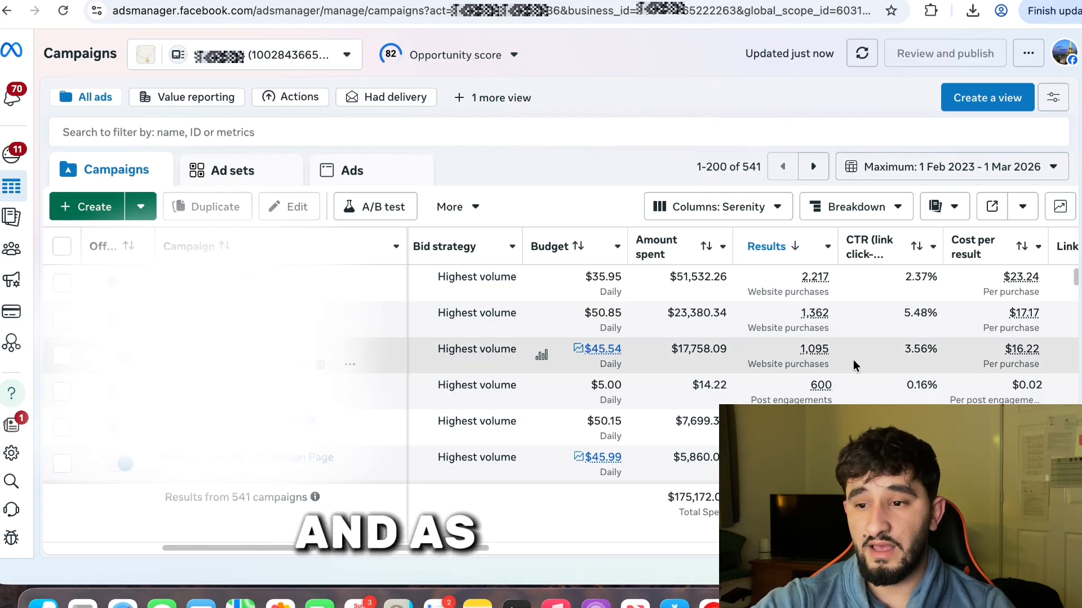
Examine the amount spent, results, click-through rate and cost per result of the existing campaigns, including the top campaign's conversion breakdown.
{"action": "scroll", "coordinate": [854, 359], "scroll_direction": "right", "scroll_amount": 3}
{"action": "scroll", "coordinate": [854, 360], "scroll_direction": "right", "scroll_amount": 3}
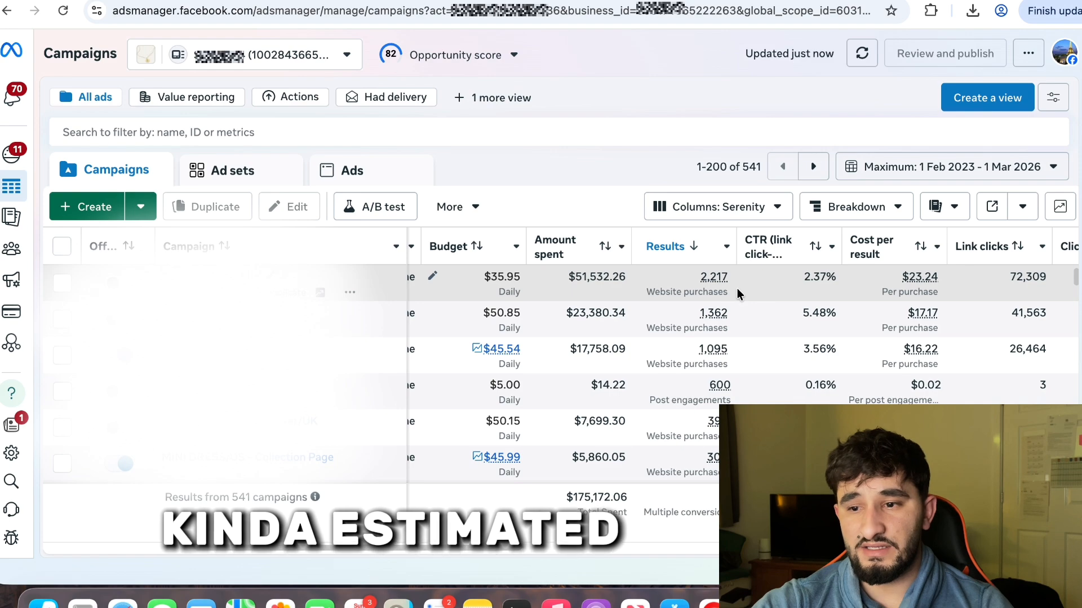
{"action": "mouse_move", "coordinate": [713, 280]}
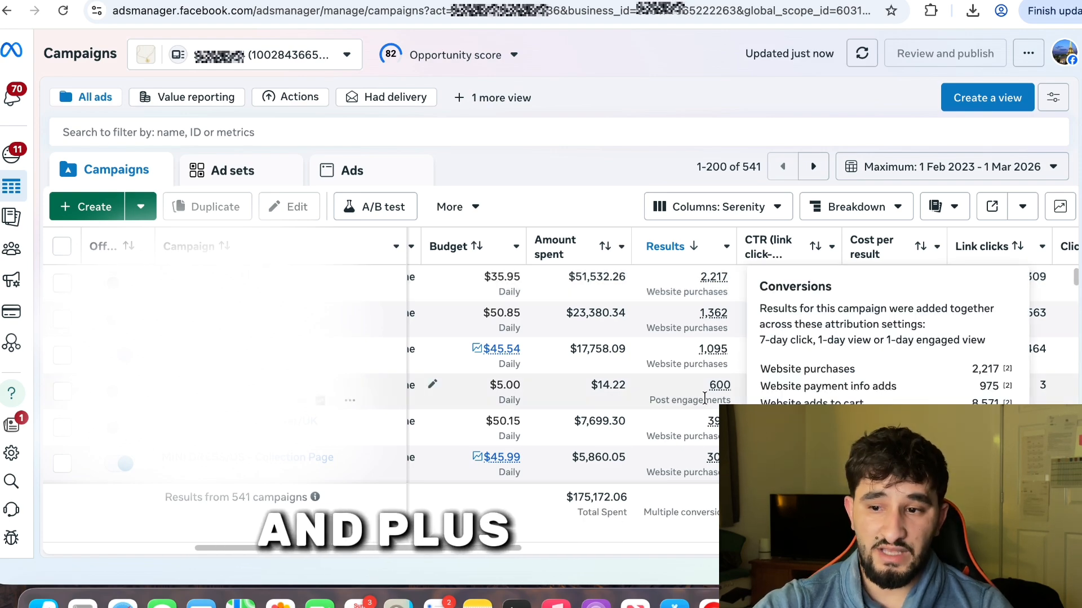
{"action": "mouse_move", "coordinate": [712, 397]}
{"action": "scroll", "coordinate": [705, 399], "scroll_direction": "right", "scroll_amount": 1}
{"action": "scroll", "coordinate": [705, 399], "scroll_direction": "right", "scroll_amount": 2}
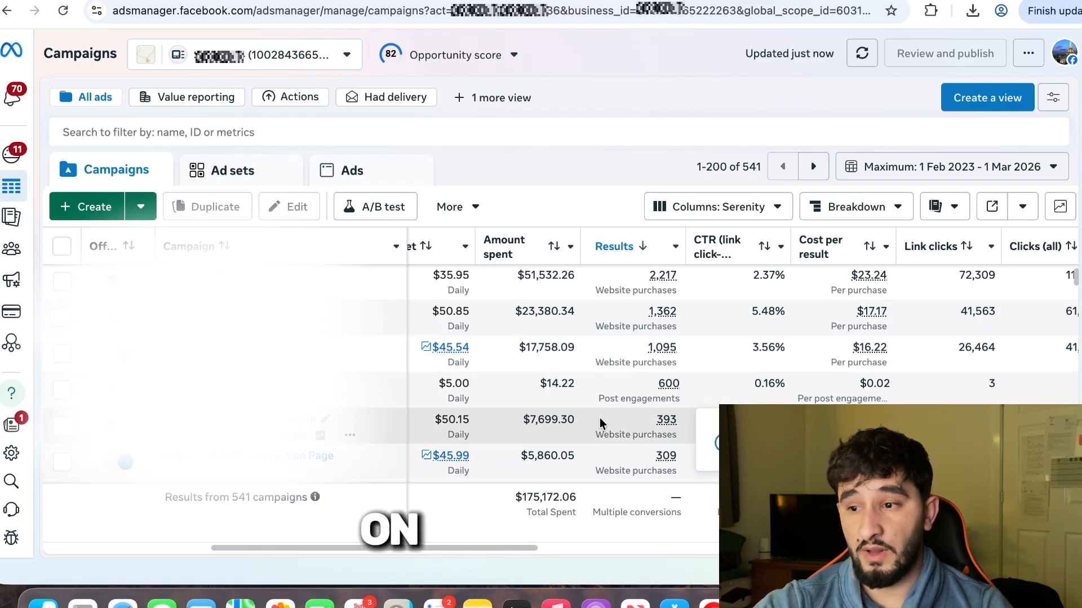
{"action": "scroll", "coordinate": [600, 423], "scroll_direction": "down", "scroll_amount": 3}
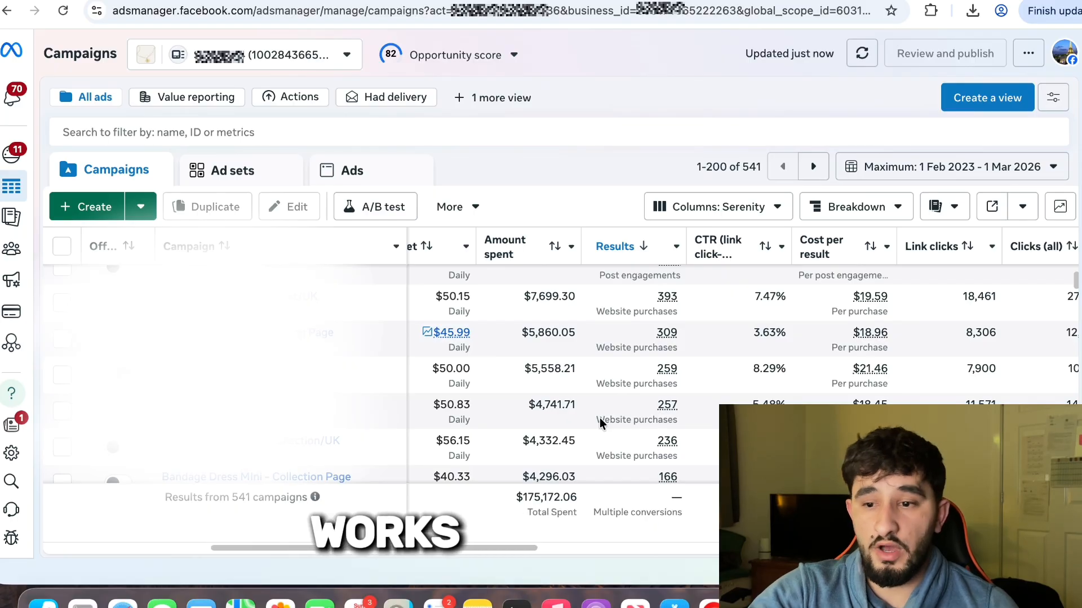
{"action": "scroll", "coordinate": [601, 423], "scroll_direction": "up", "scroll_amount": 5}
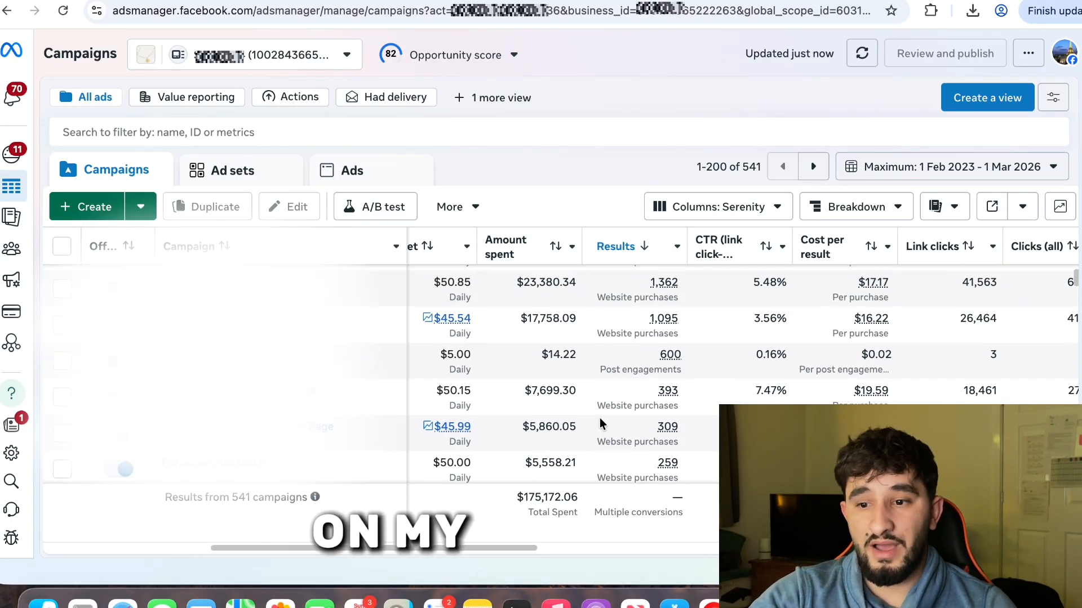
{"action": "scroll", "coordinate": [600, 423], "scroll_direction": "left", "scroll_amount": 1}
{"action": "scroll", "coordinate": [600, 418], "scroll_direction": "right", "scroll_amount": 5}
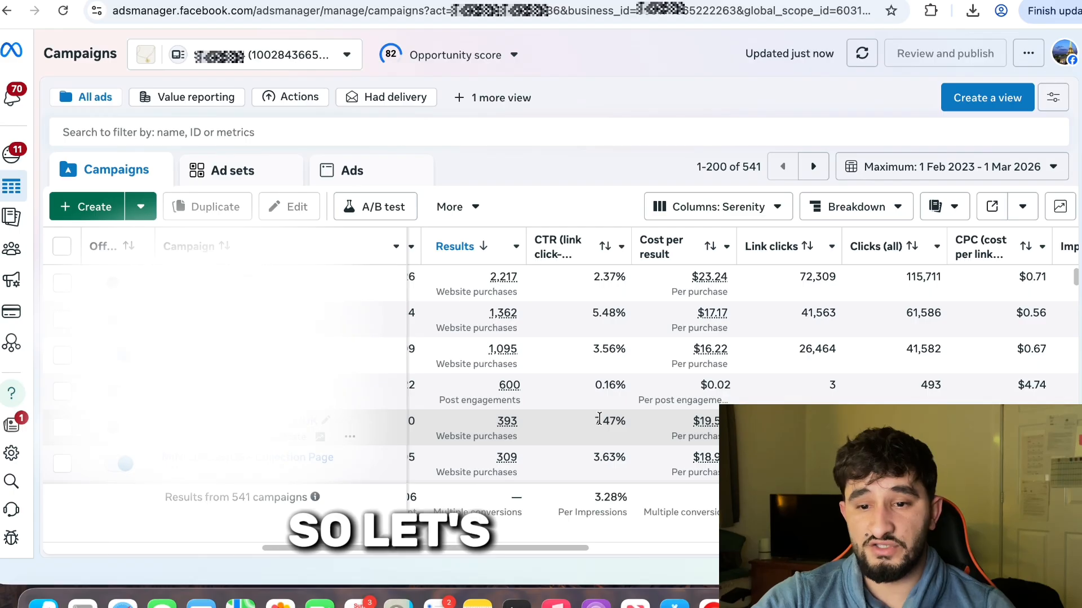
Create a new campaign with the Auction buying type and the Sales objective.
{"action": "left_click", "coordinate": [96, 209]}
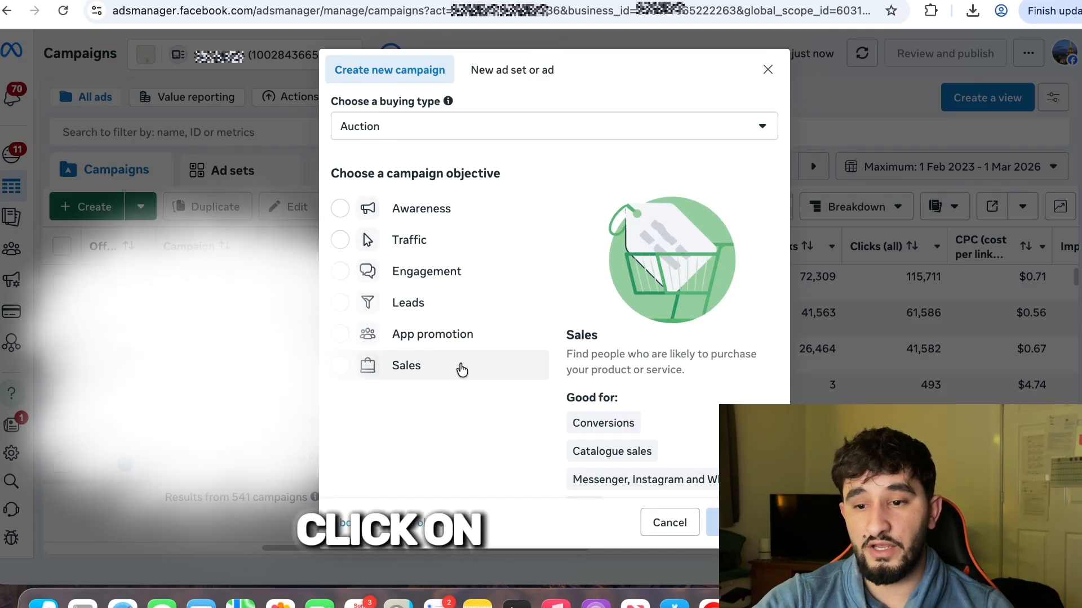
{"action": "left_click", "coordinate": [461, 369]}
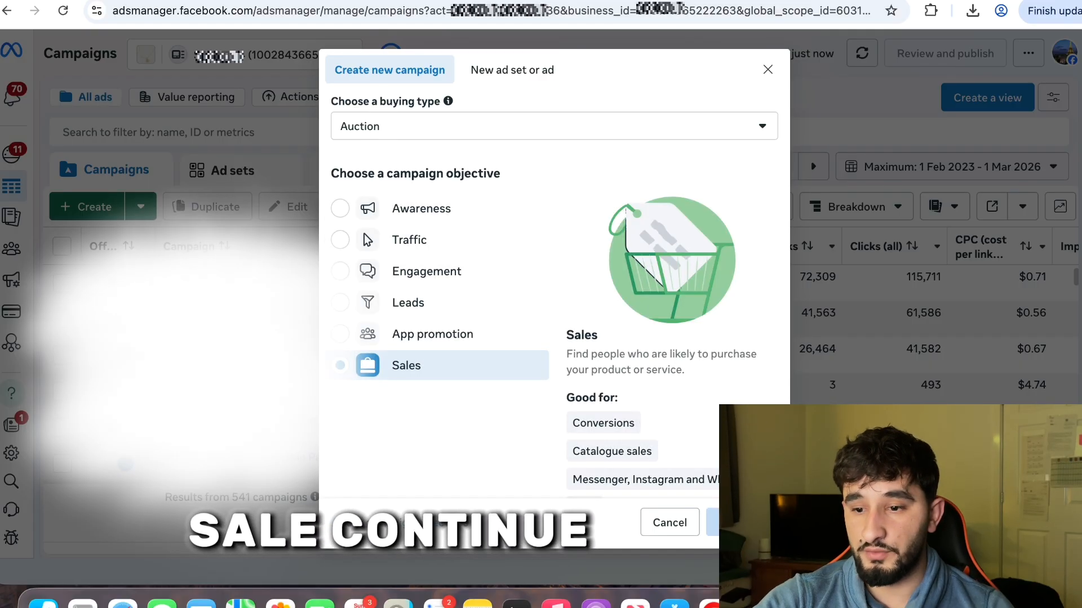
{"action": "left_click", "coordinate": [735, 523]}
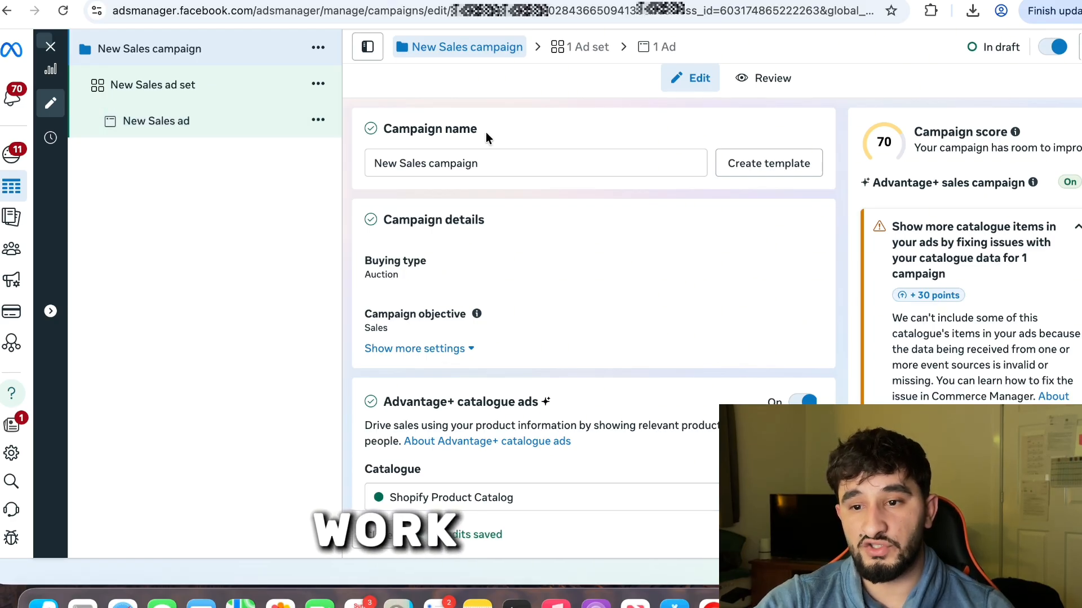
Name the campaign "Mini dress/US/UK/AU".
{"action": "double_click", "coordinate": [537, 163]}
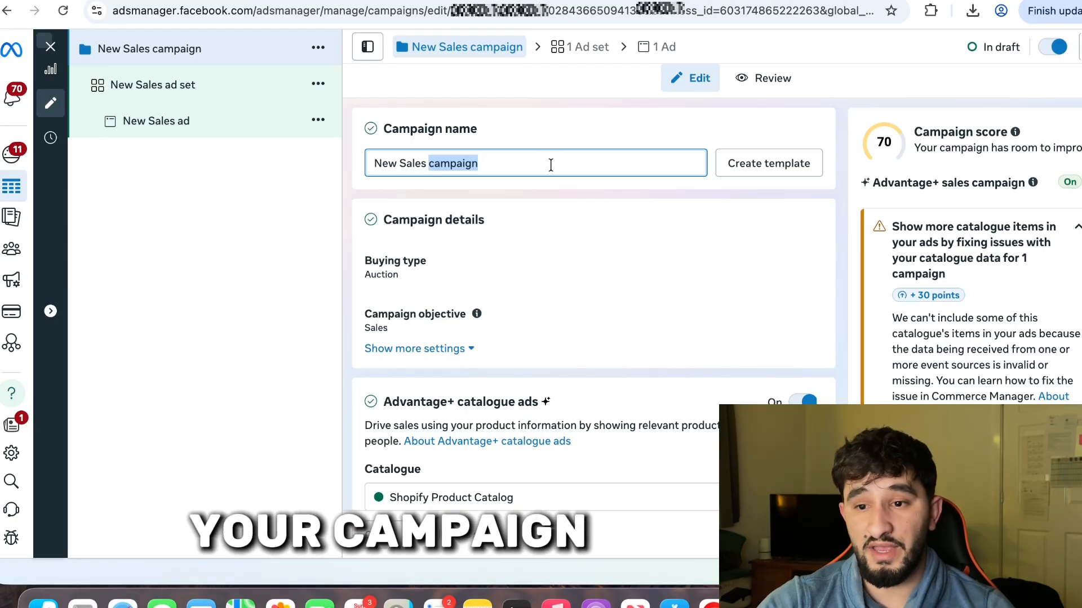
{"action": "triple_click", "coordinate": [551, 166]}
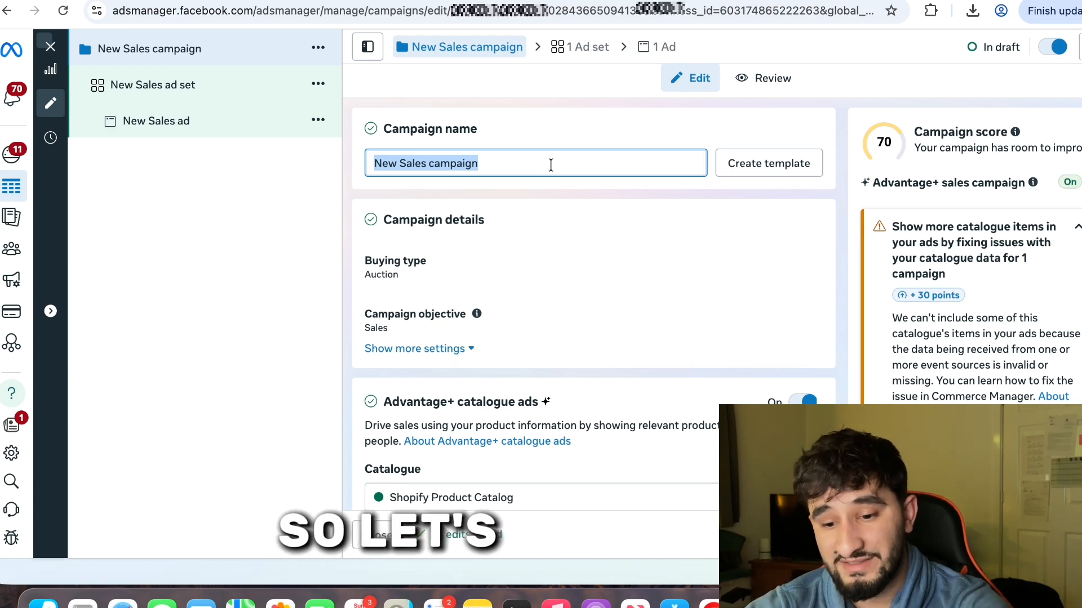
{"action": "key", "text": "Caps_Lock"}
{"action": "type", "text": "Mi"}
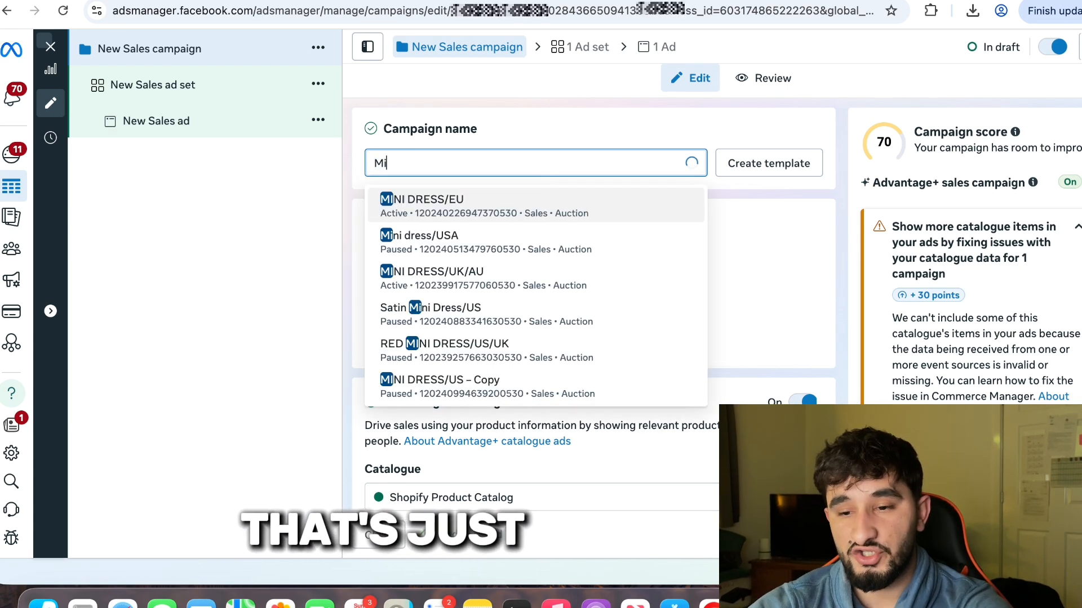
{"action": "type", "text": "ni dress"}
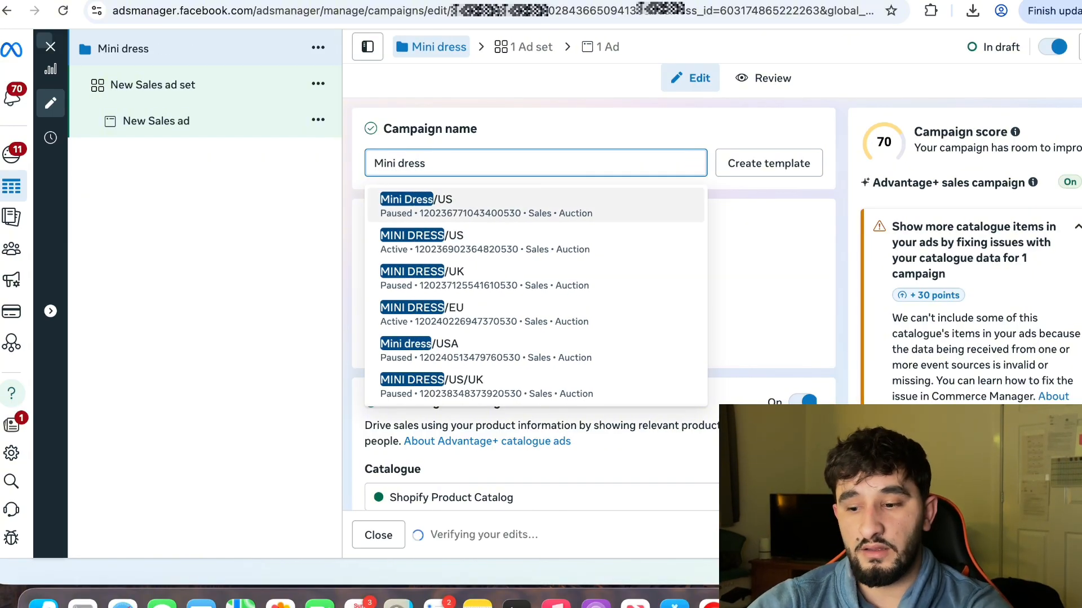
{"action": "type", "text": "/"}
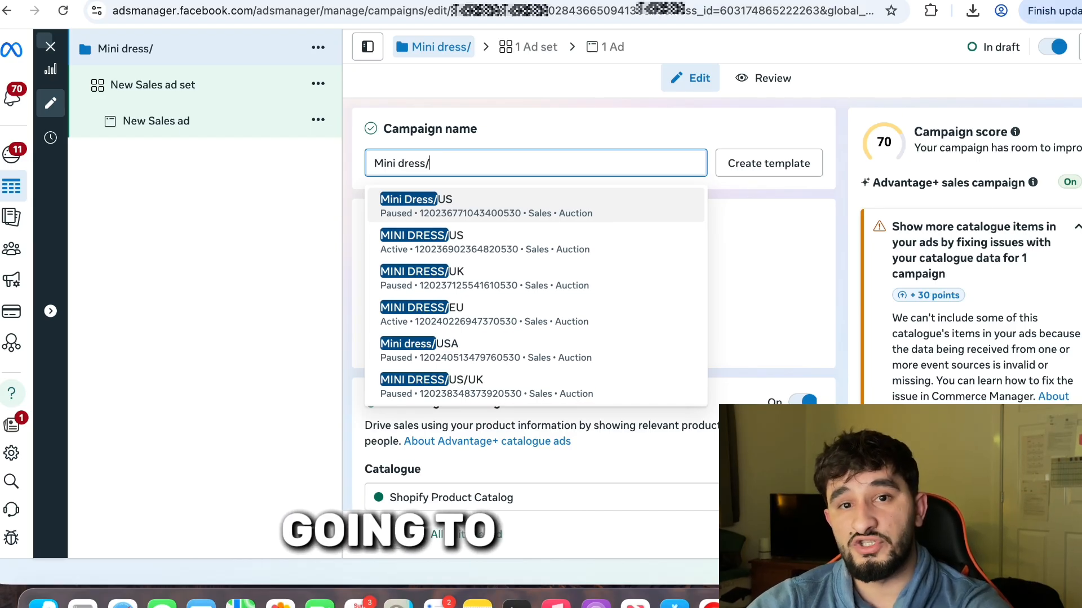
{"action": "type", "text": "US"}
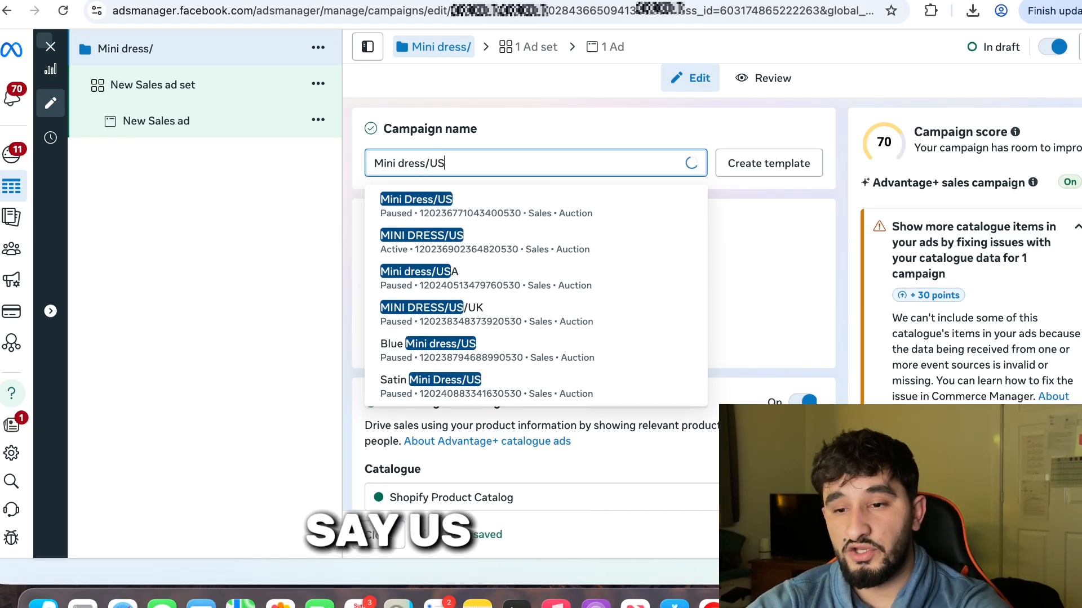
{"action": "type", "text": "/UK"}
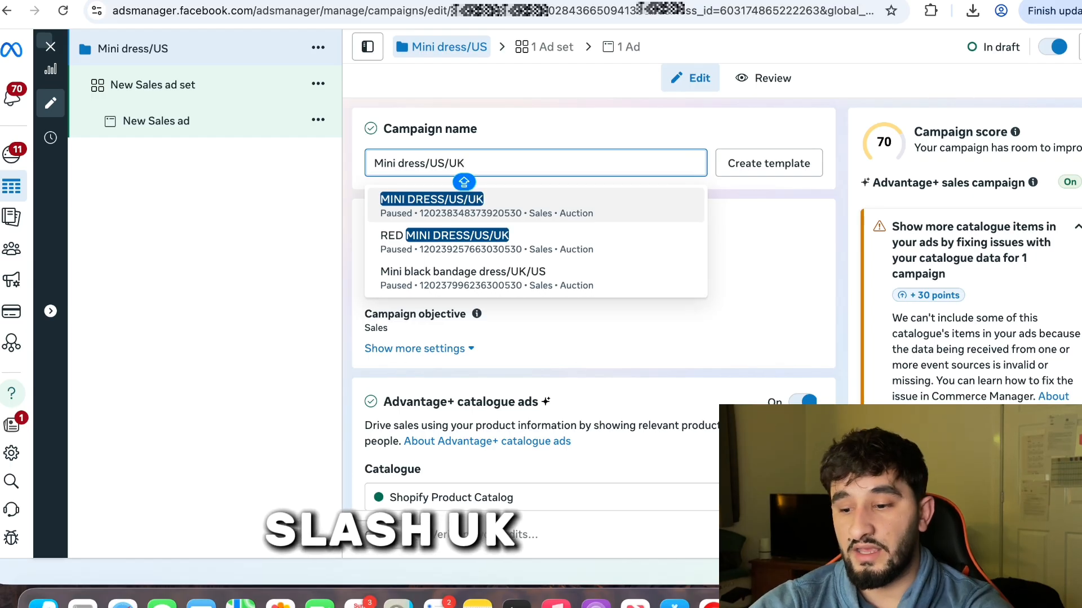
{"action": "type", "text": "/AU"}
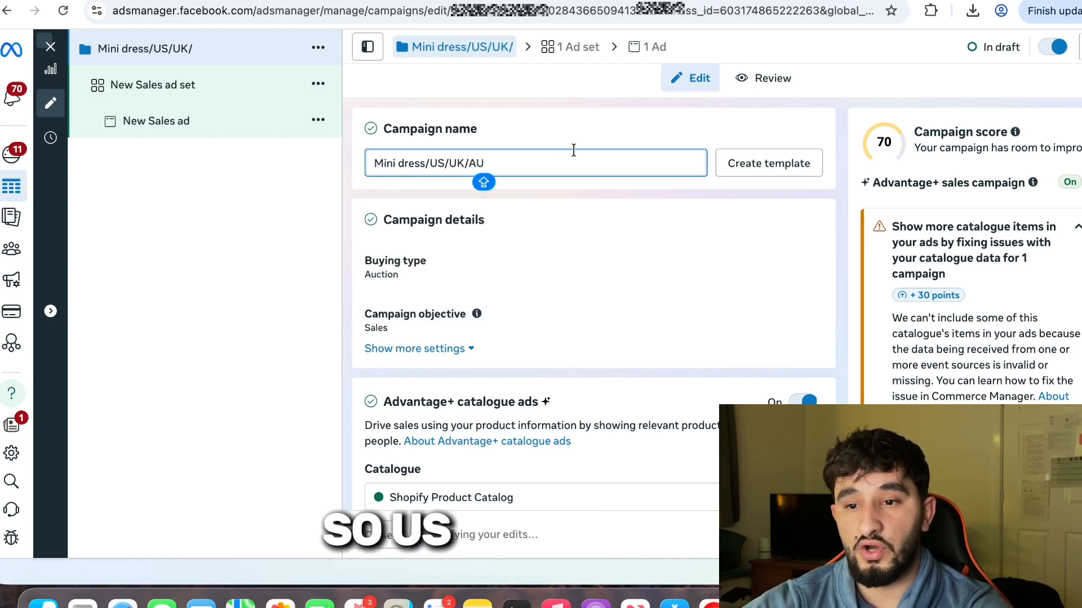
{"action": "left_click", "coordinate": [576, 195]}
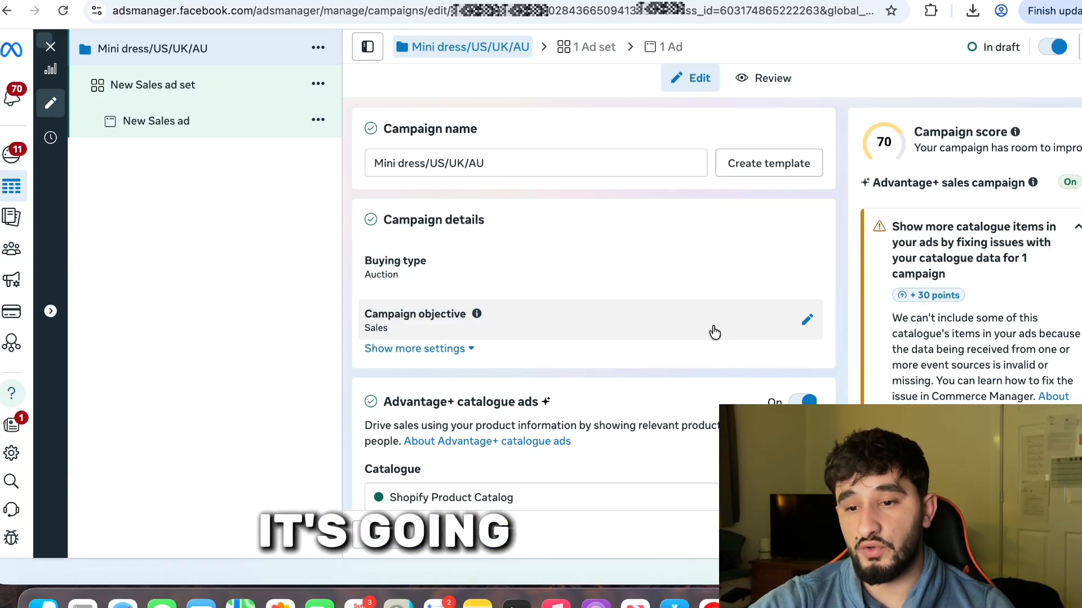
Turn off Advantage+ catalogue ads and set the campaign's daily budget to $35.
{"action": "scroll", "coordinate": [714, 333], "scroll_direction": "down", "scroll_amount": 3}
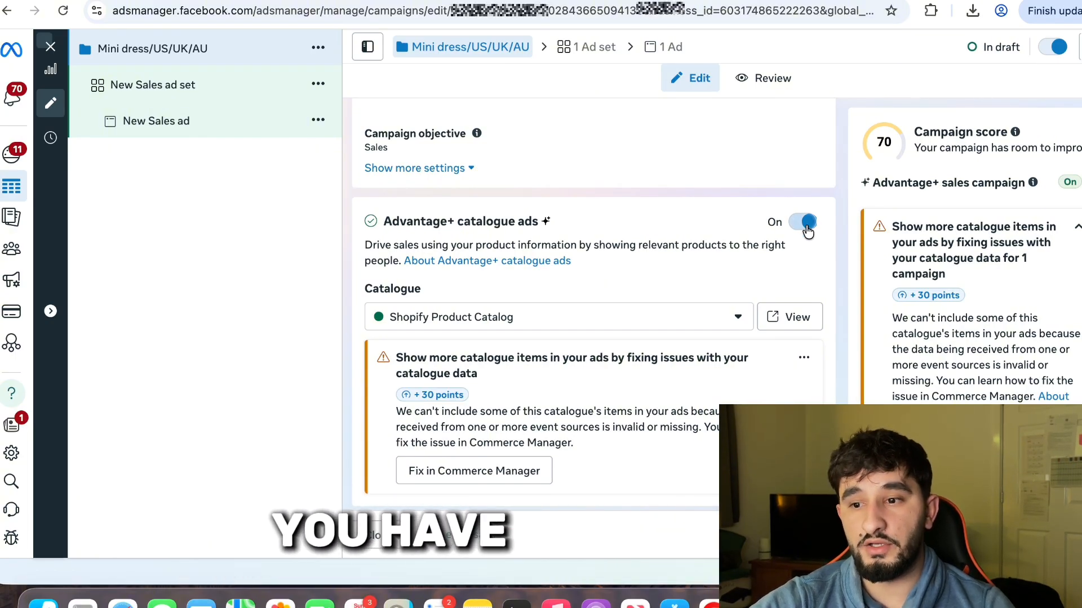
{"action": "left_click", "coordinate": [804, 223]}
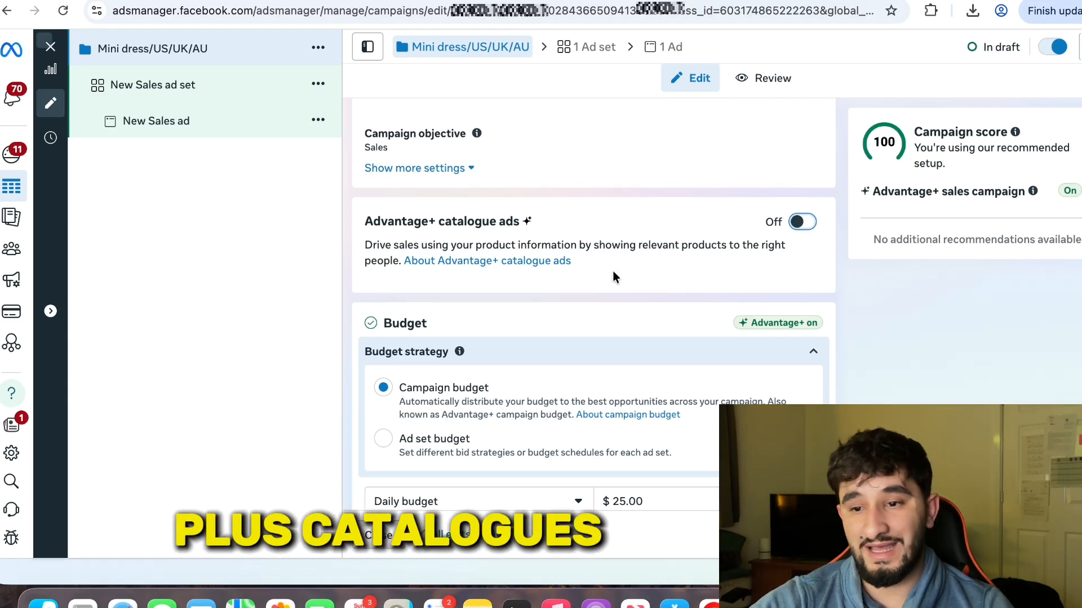
{"action": "scroll", "coordinate": [614, 275], "scroll_direction": "down", "scroll_amount": 1}
{"action": "scroll", "coordinate": [614, 276], "scroll_direction": "down", "scroll_amount": 3}
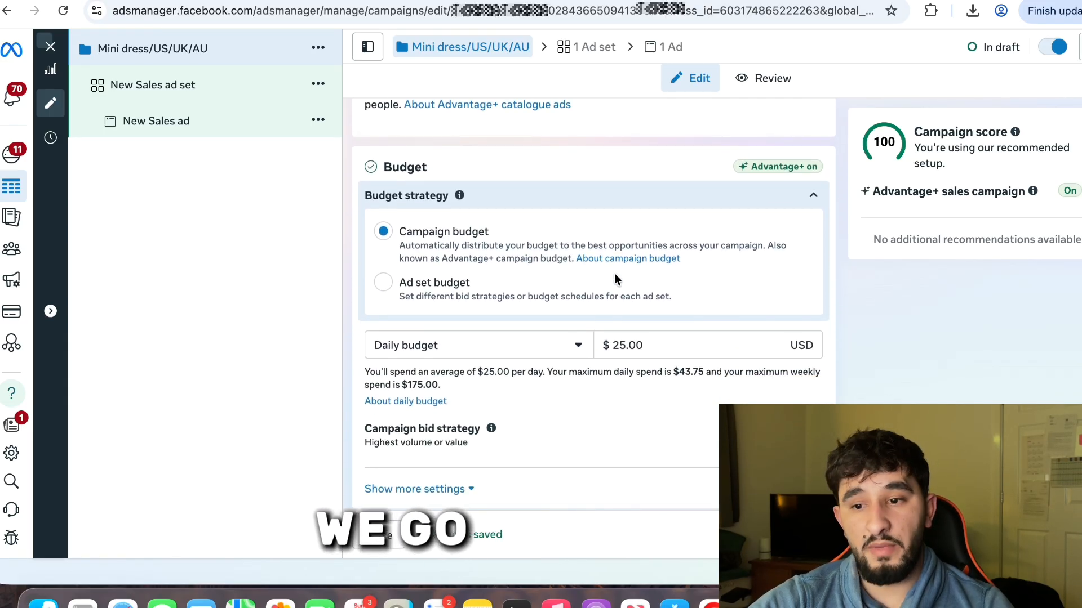
{"action": "scroll", "coordinate": [615, 280], "scroll_direction": "up", "scroll_amount": 1}
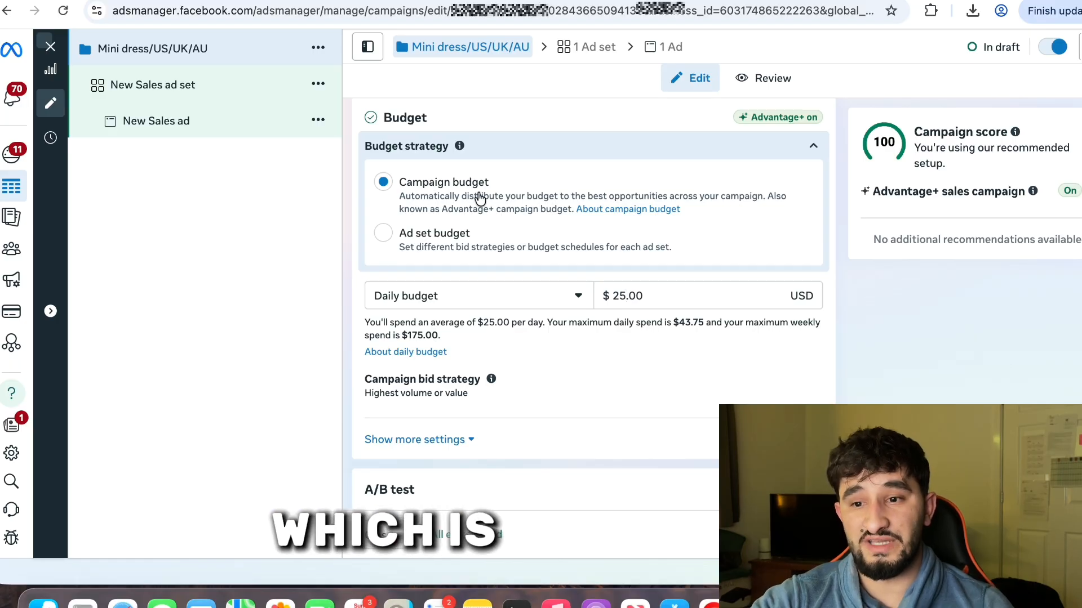
{"action": "double_click", "coordinate": [617, 301]}
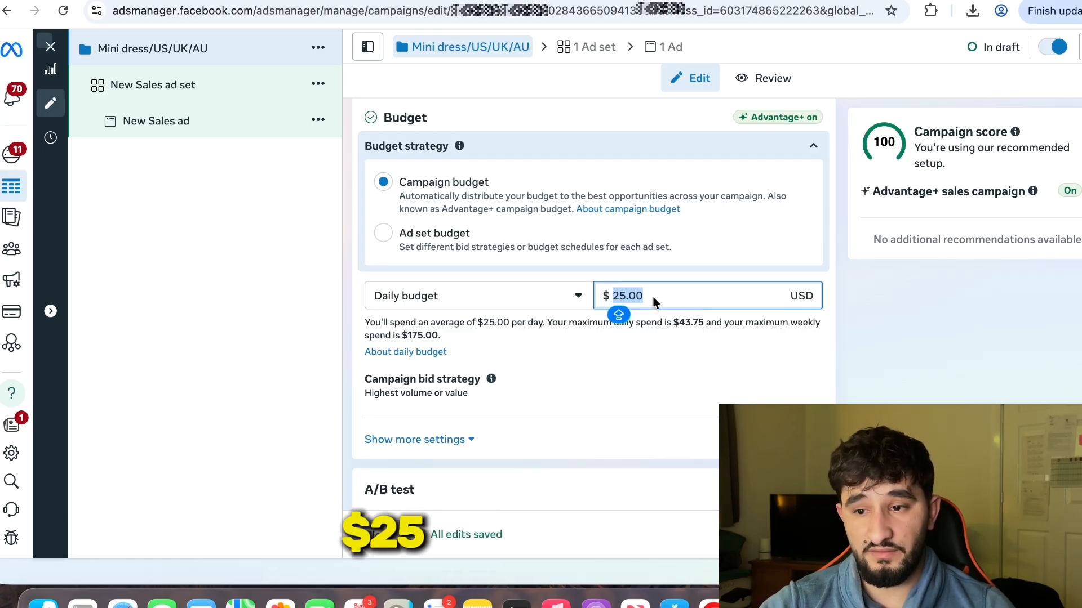
{"action": "type", "text": "35"}
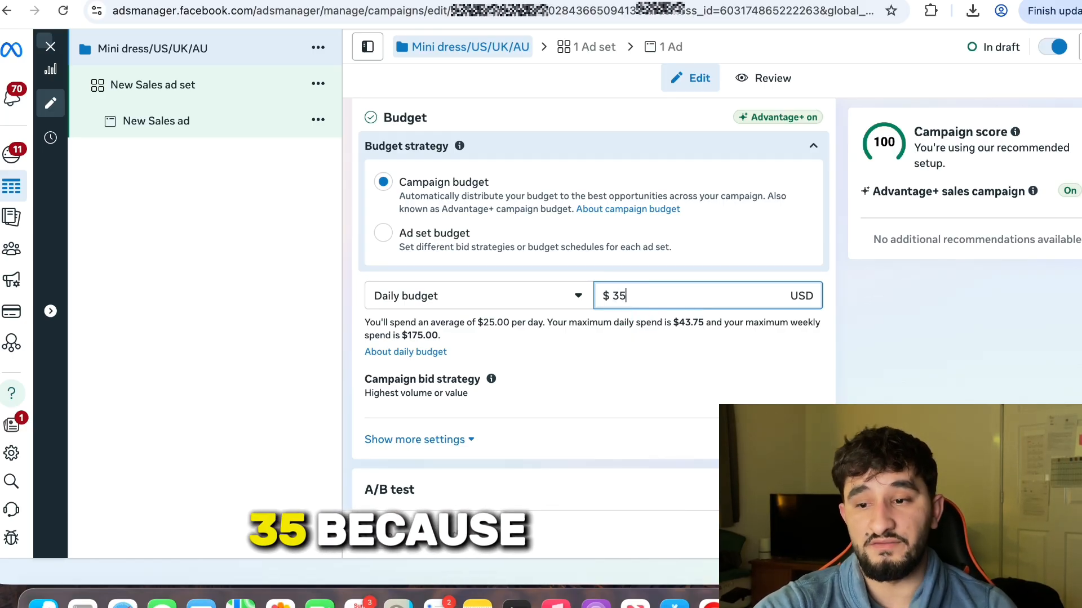
{"action": "left_click", "coordinate": [648, 332]}
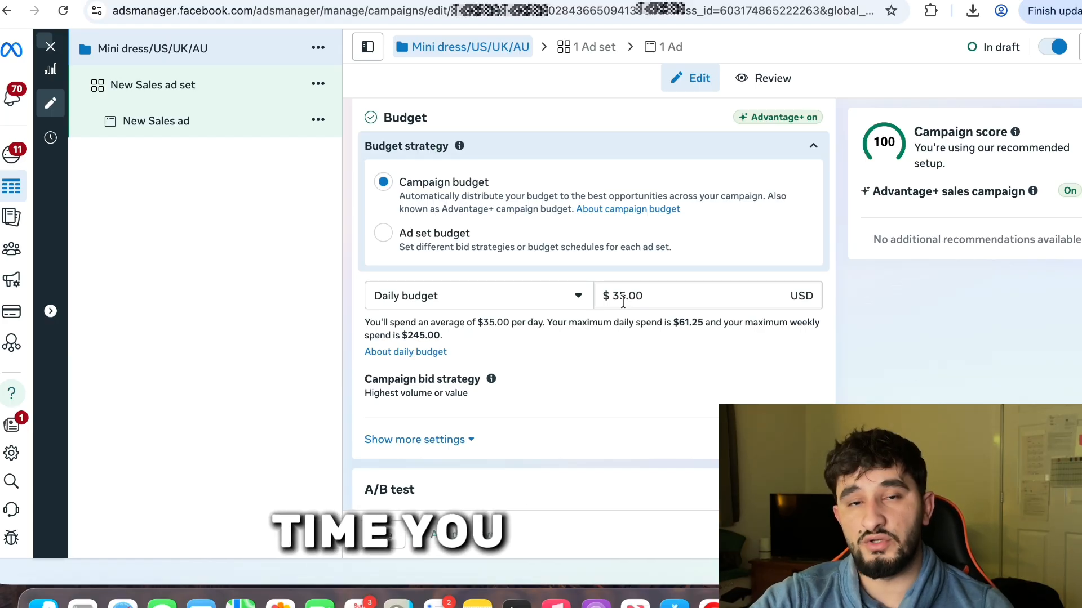
Check the campaign's A/B test, audience segment reporting and special ad category settings, and proceed to the ad set level.
{"action": "scroll", "coordinate": [624, 298], "scroll_direction": "down", "scroll_amount": 1}
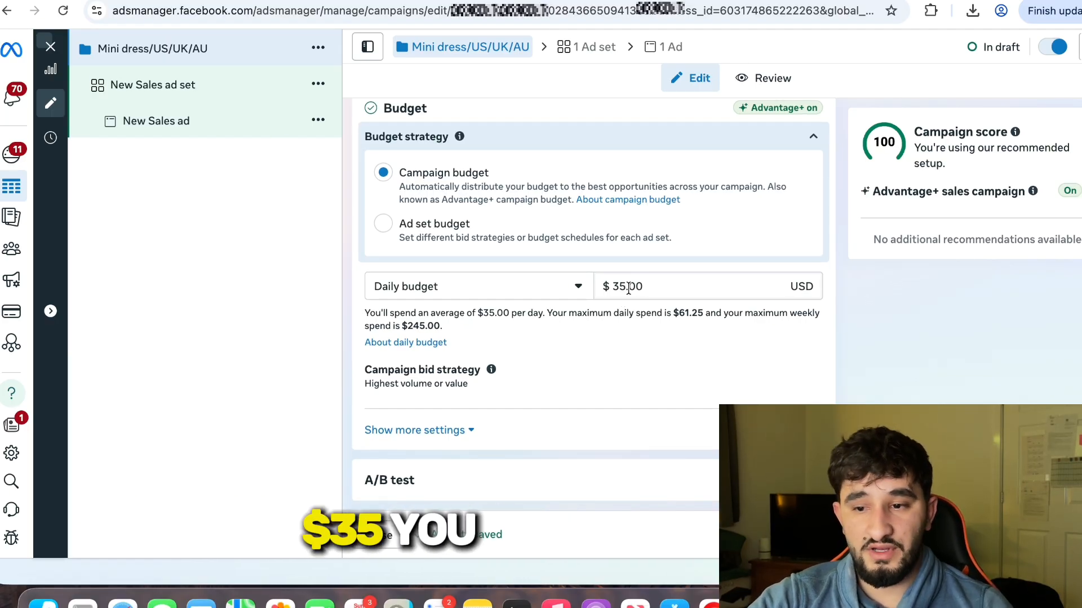
{"action": "scroll", "coordinate": [627, 288], "scroll_direction": "down", "scroll_amount": 7}
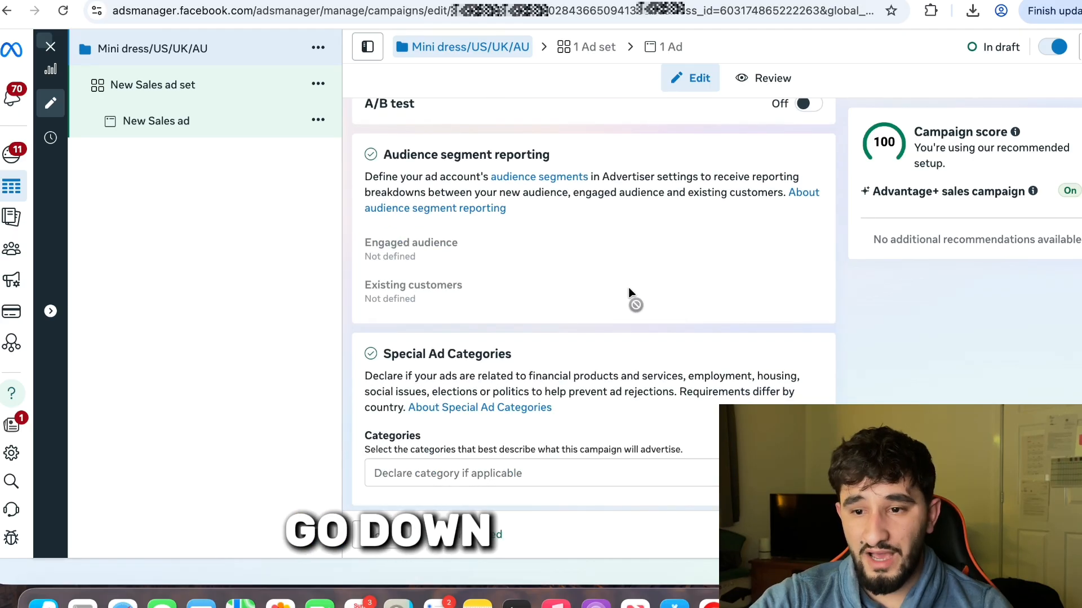
{"action": "scroll", "coordinate": [578, 144], "scroll_direction": "up", "scroll_amount": 2}
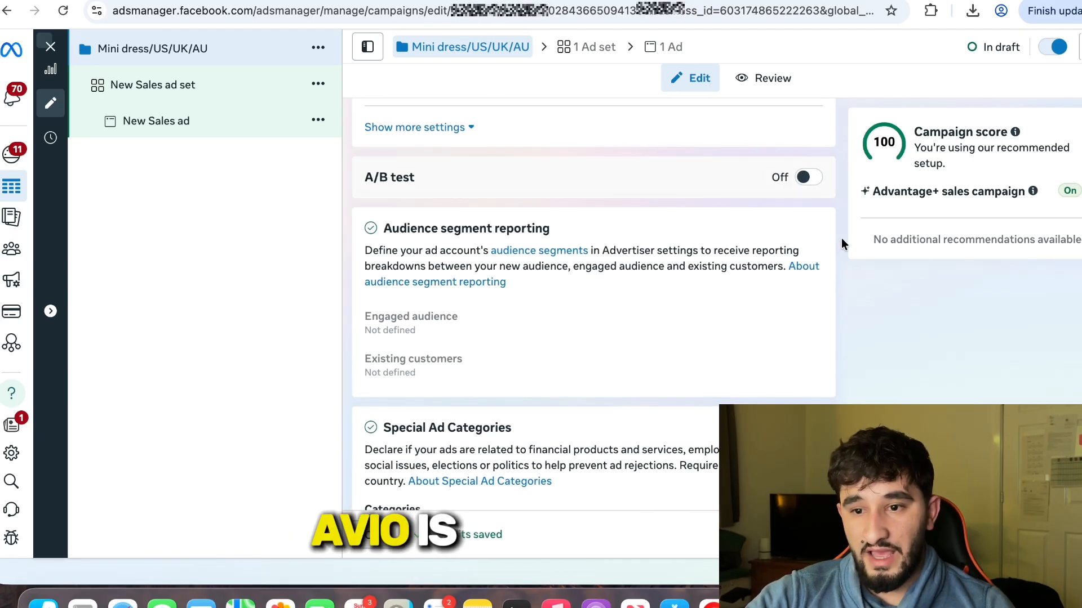
{"action": "scroll", "coordinate": [727, 258], "scroll_direction": "down", "scroll_amount": 3}
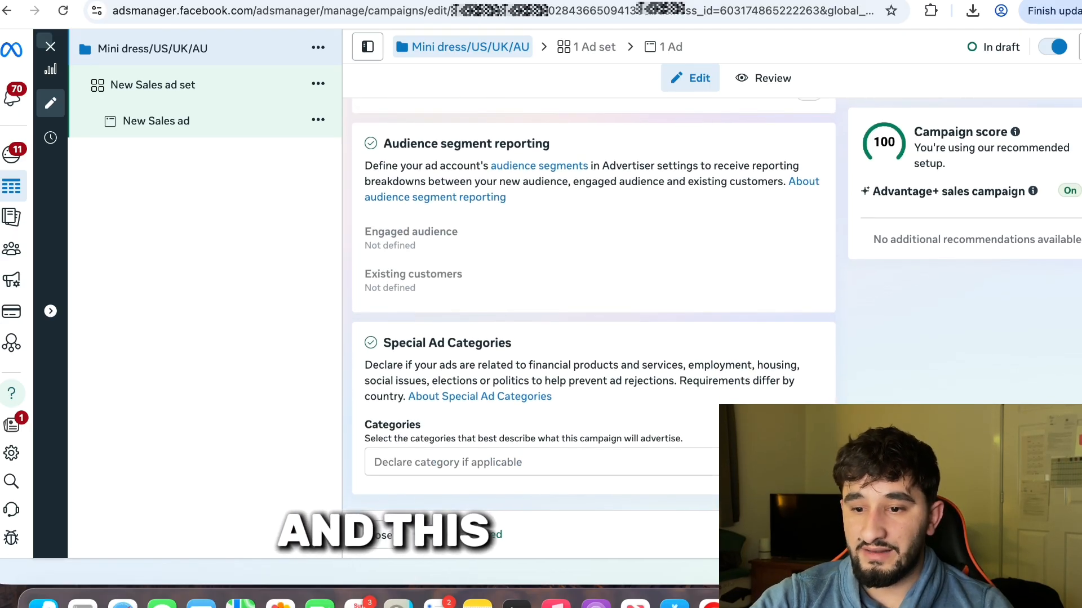
{"action": "left_click", "coordinate": [1059, 535]}
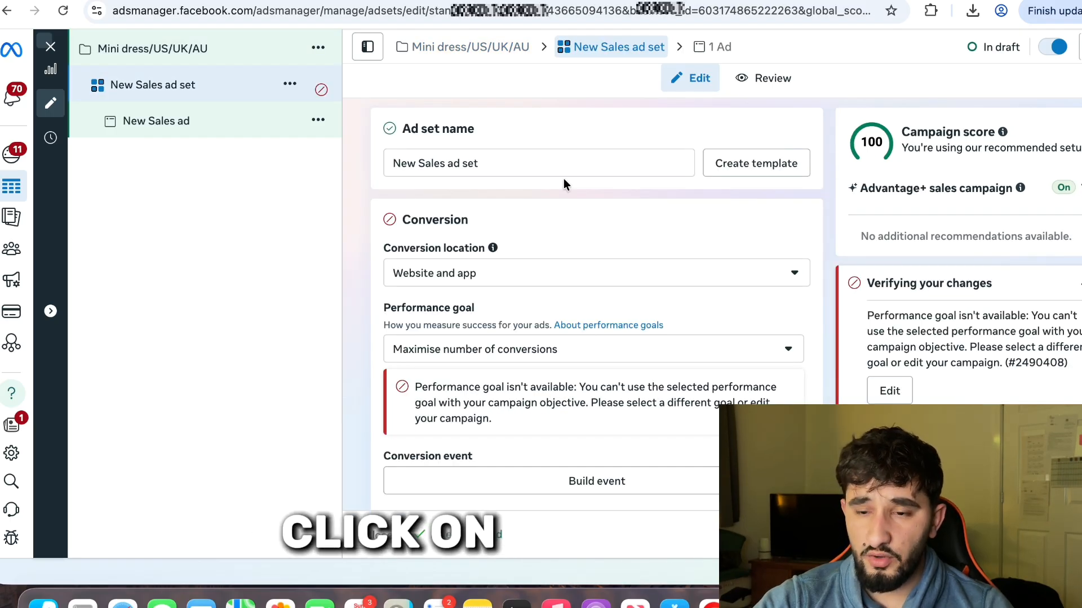
Name the ad set "Broad".
{"action": "triple_click", "coordinate": [506, 161]}
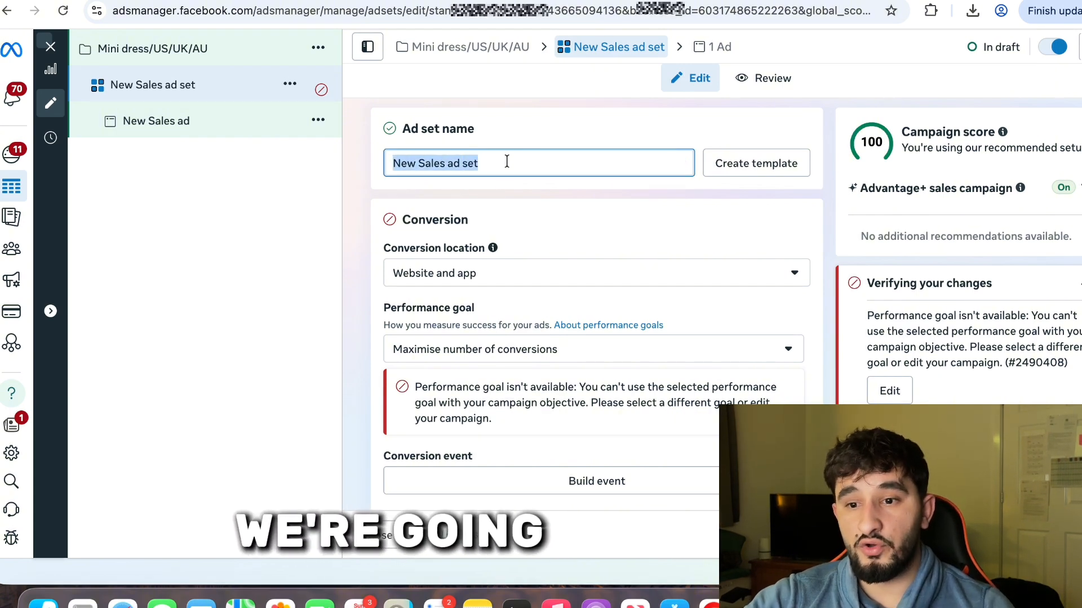
{"action": "type", "text": "Broad"}
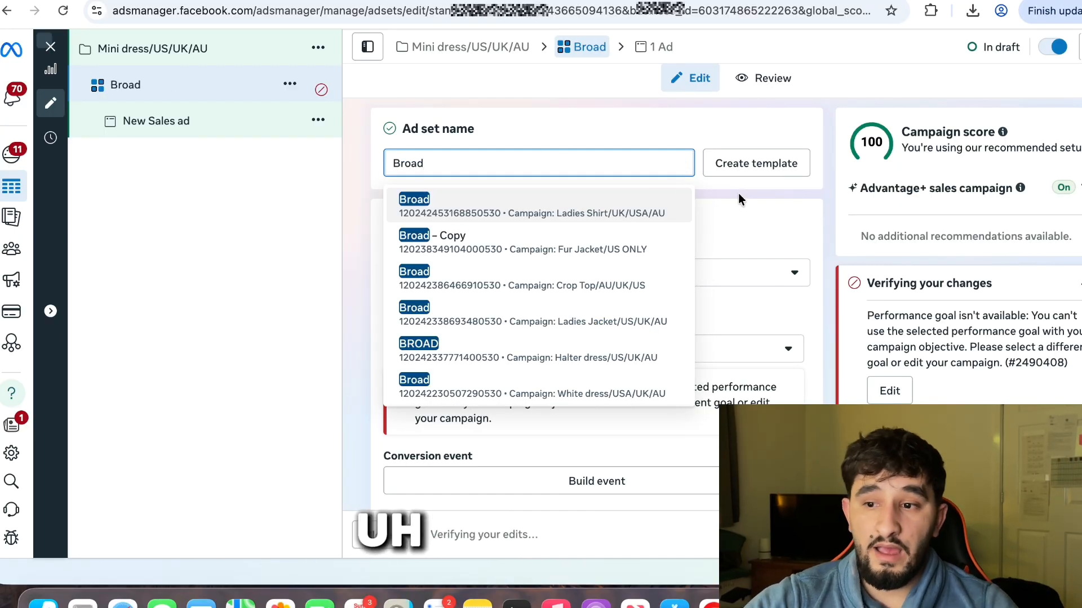
{"action": "left_click", "coordinate": [739, 195]}
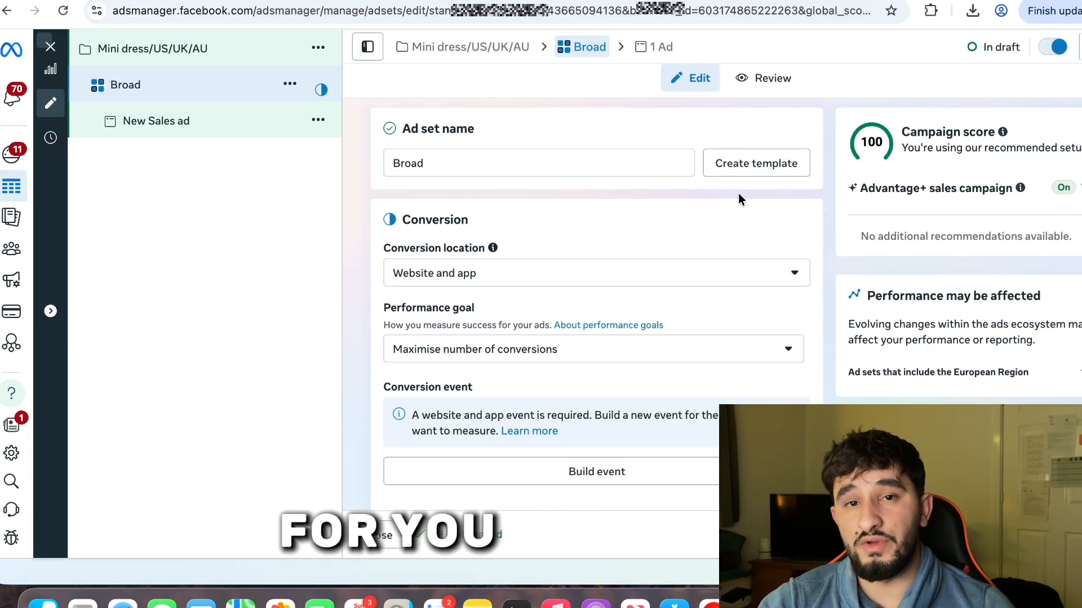
{"action": "left_click", "coordinate": [635, 164]}
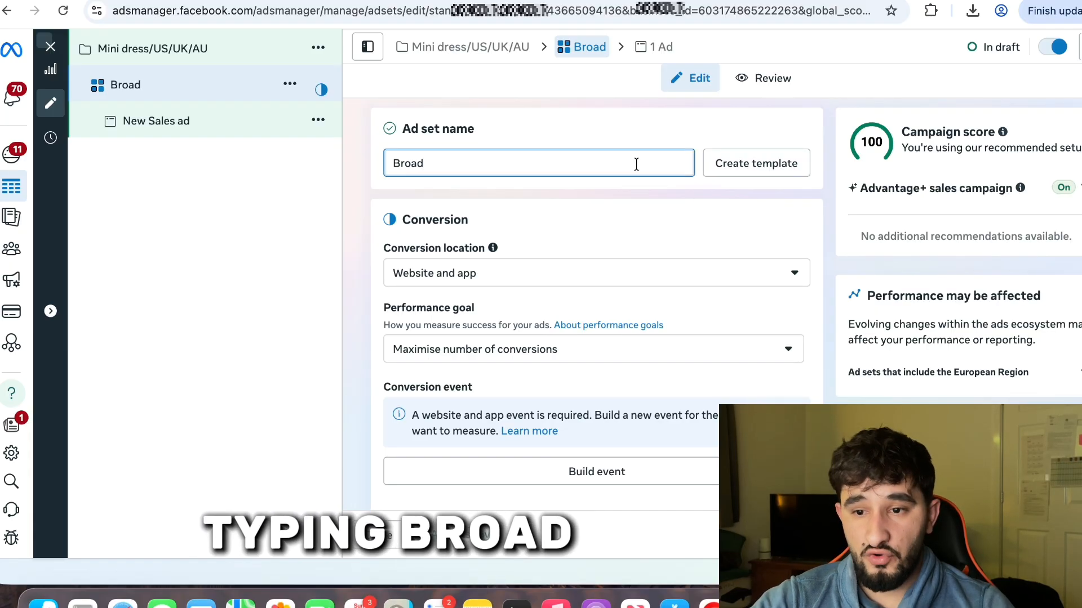
{"action": "left_click", "coordinate": [668, 212]}
{"action": "scroll", "coordinate": [667, 212], "scroll_direction": "down", "scroll_amount": 2}
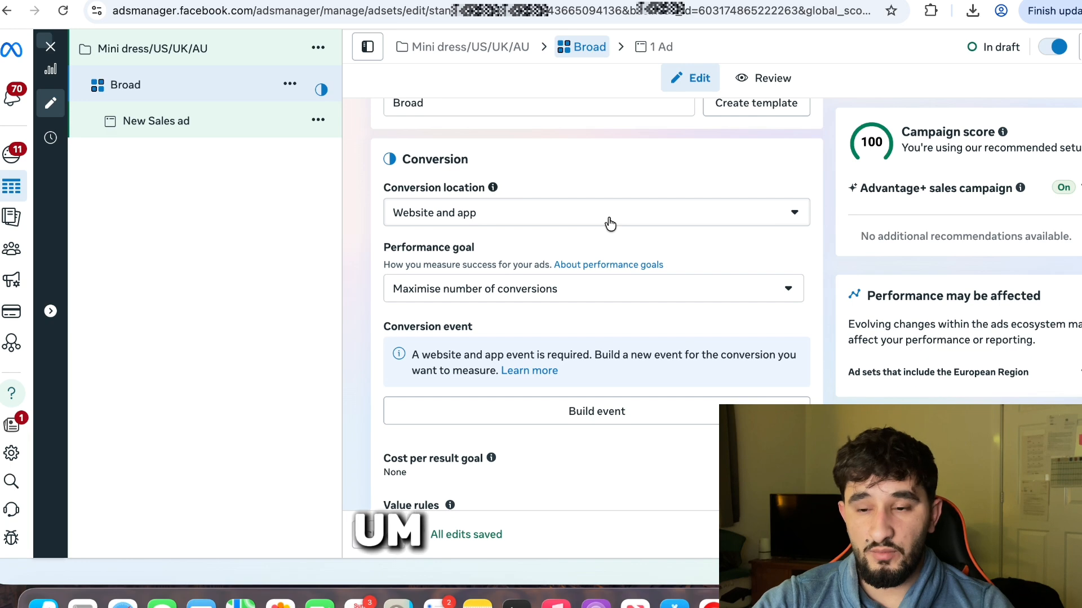
Set the ad set's conversion location to the single option Website and keep the performance goal at Maximise number of conversions.
{"action": "left_click", "coordinate": [610, 223]}
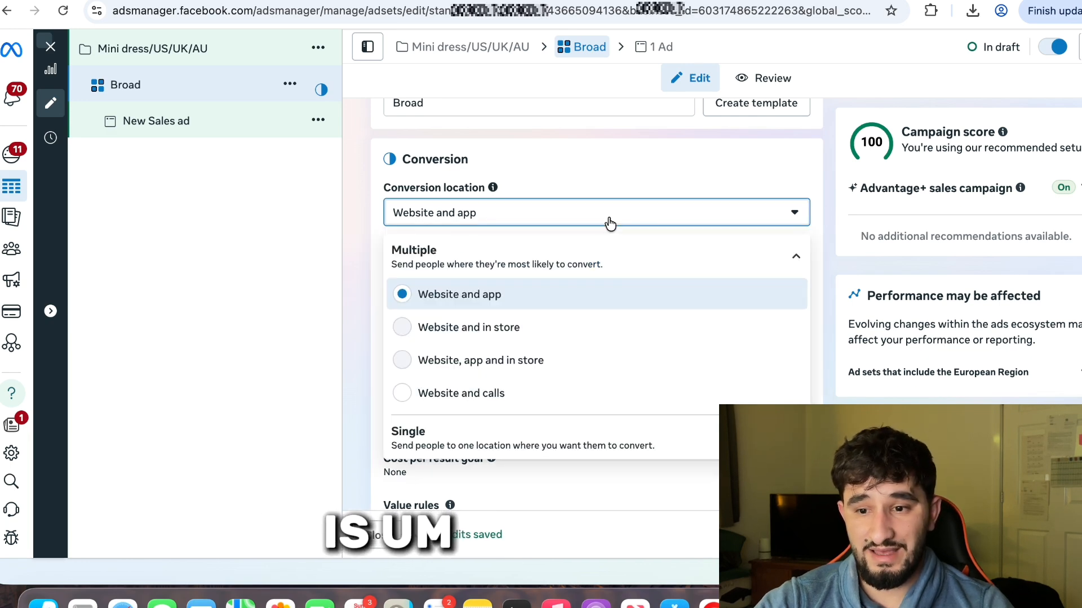
{"action": "left_click", "coordinate": [533, 435]}
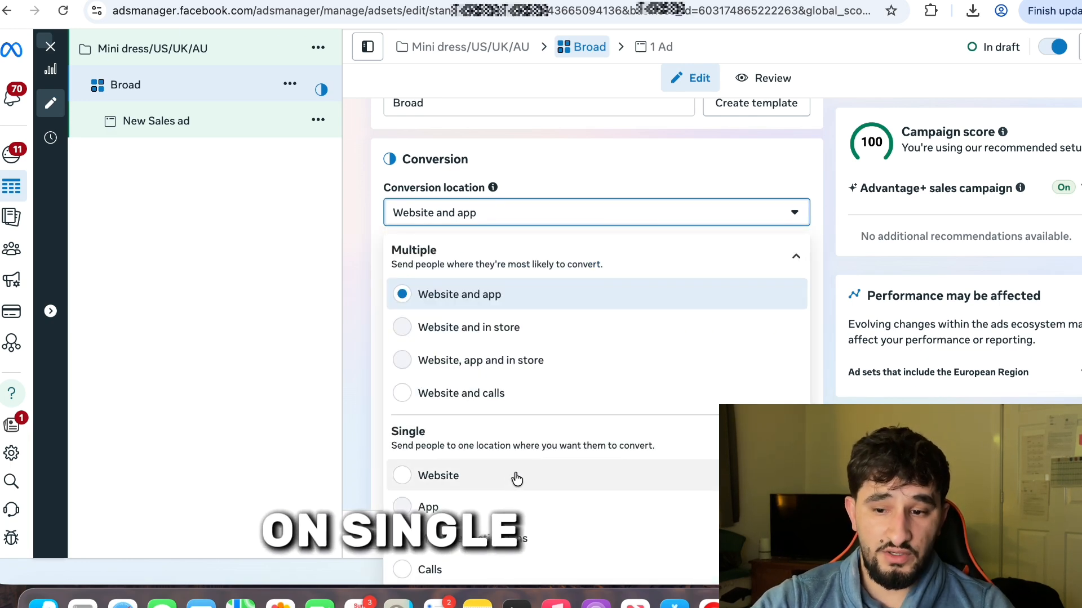
{"action": "left_click", "coordinate": [507, 478]}
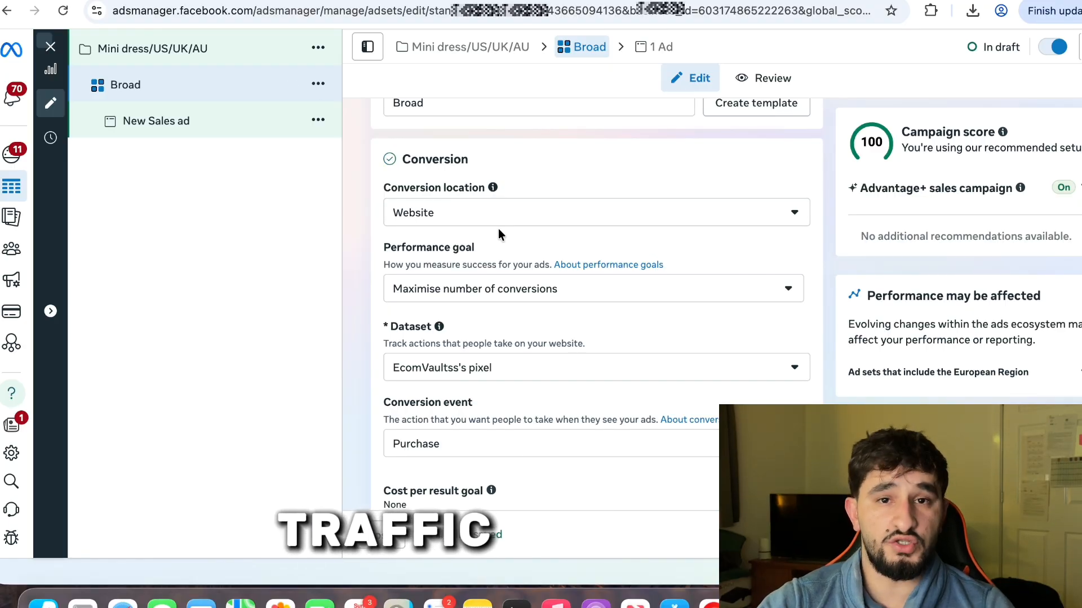
{"action": "left_click", "coordinate": [536, 297]}
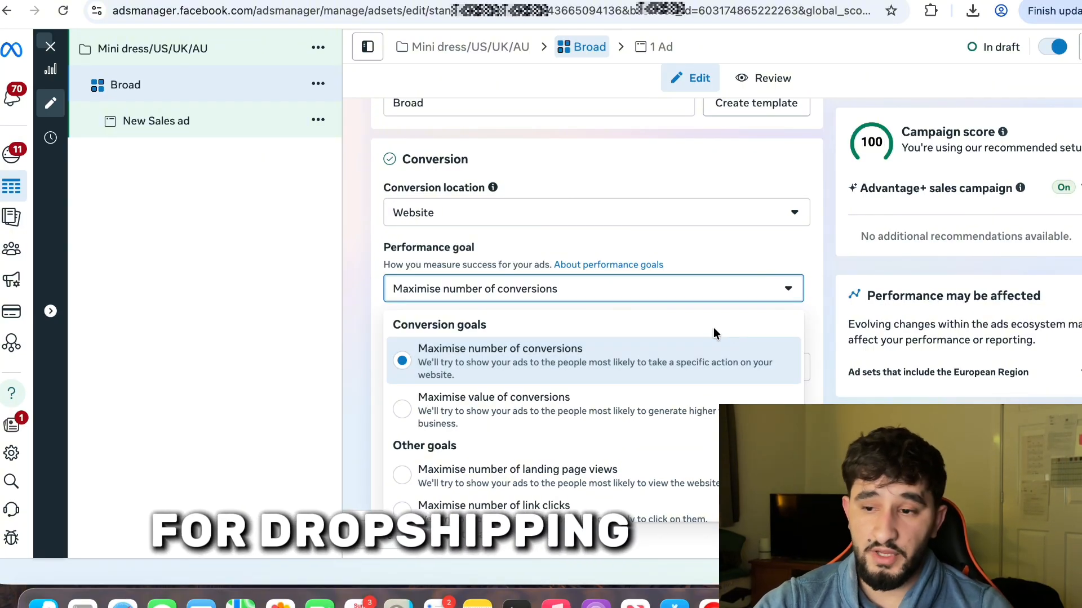
{"action": "left_click", "coordinate": [826, 302]}
Select EcomVaultss's pixel as the dataset and Purchase as the conversion event.
{"action": "scroll", "coordinate": [746, 330], "scroll_direction": "down", "scroll_amount": 2}
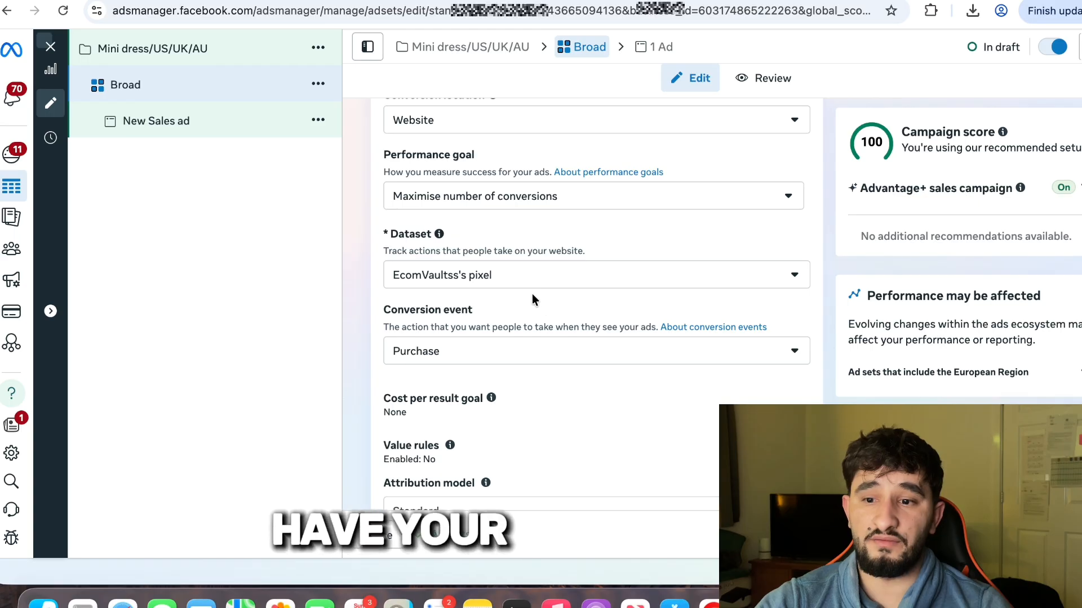
{"action": "left_click", "coordinate": [519, 282]}
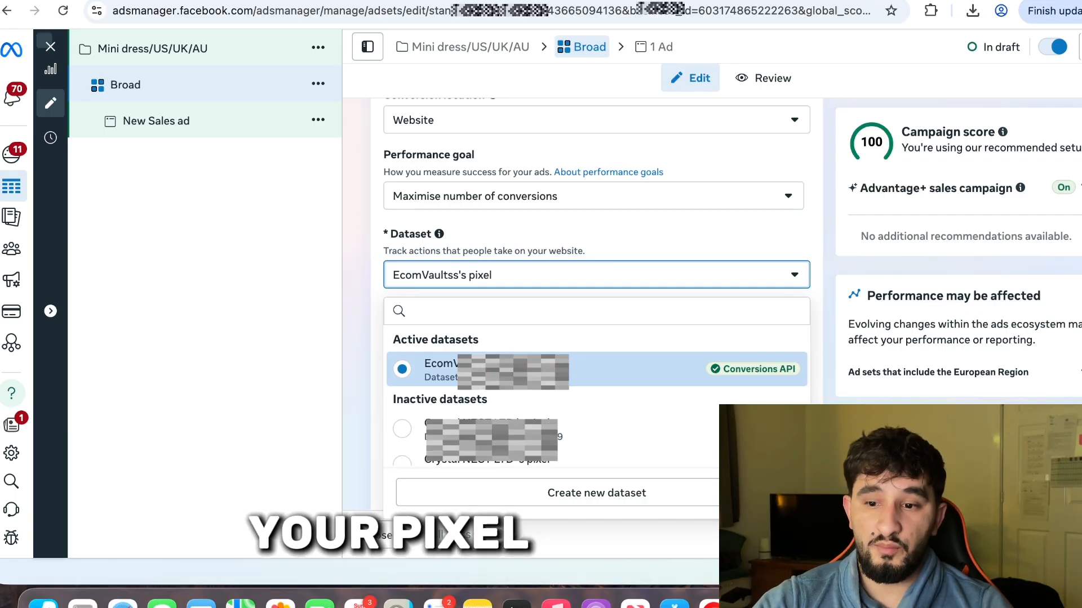
{"action": "left_click", "coordinate": [507, 369]}
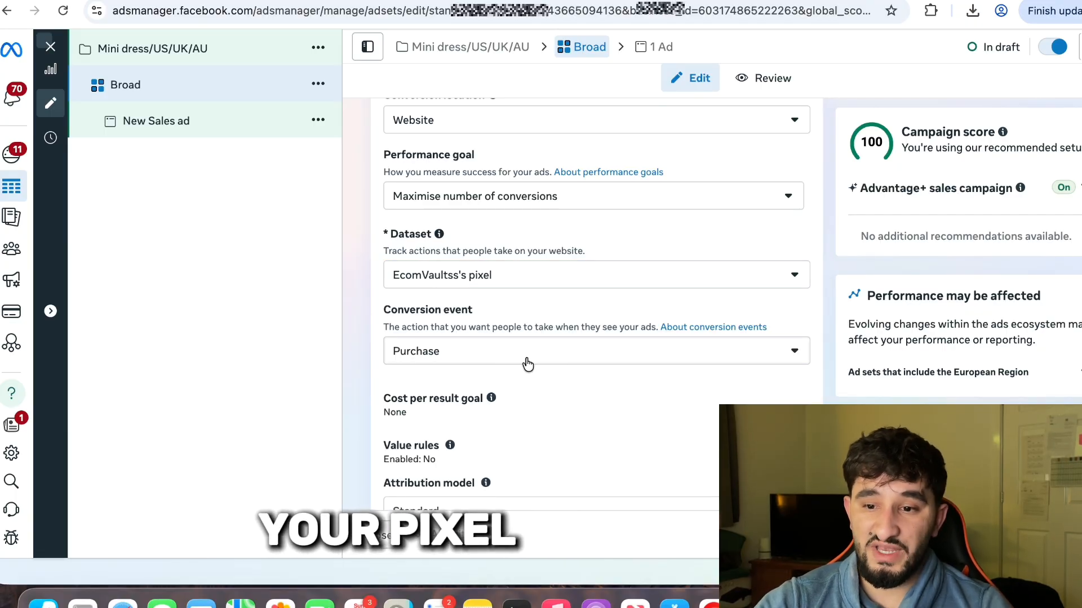
{"action": "left_click", "coordinate": [483, 359]}
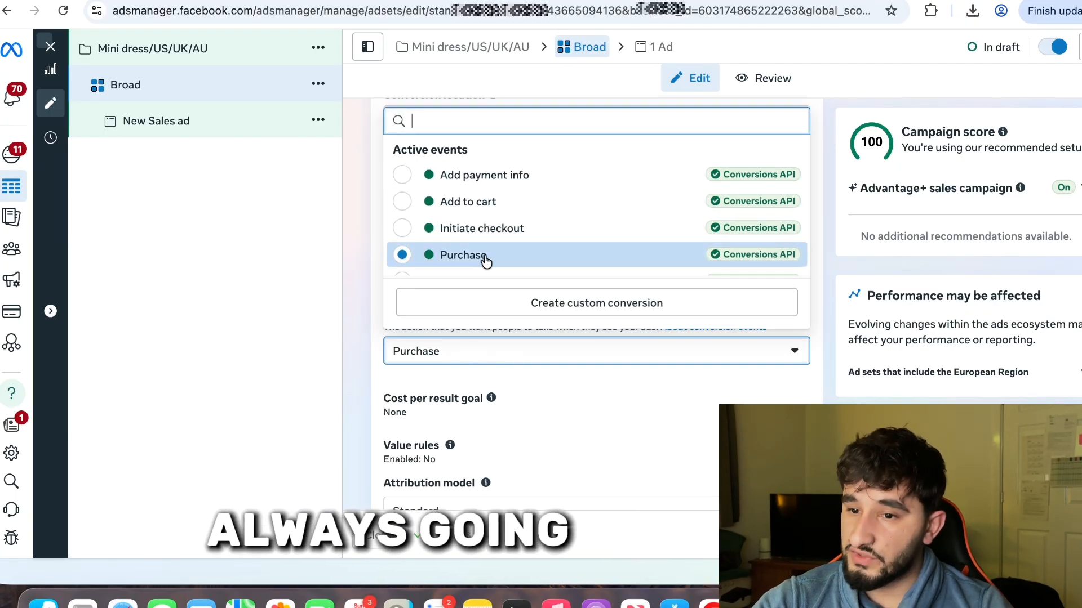
{"action": "scroll", "coordinate": [479, 258], "scroll_direction": "down", "scroll_amount": 3}
{"action": "scroll", "coordinate": [480, 259], "scroll_direction": "down", "scroll_amount": 1}
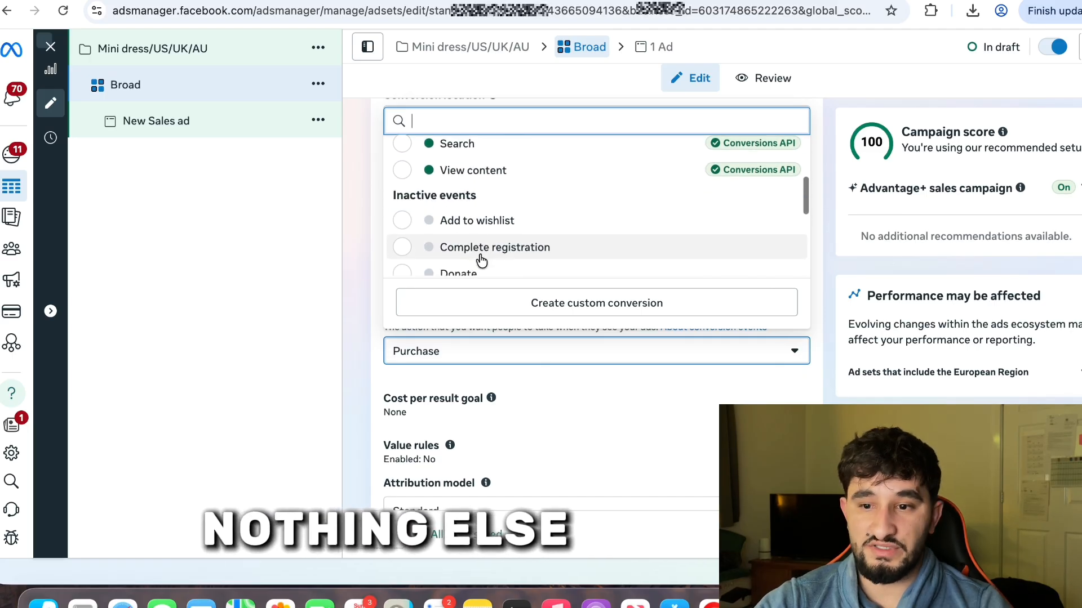
{"action": "scroll", "coordinate": [481, 260], "scroll_direction": "down", "scroll_amount": 2}
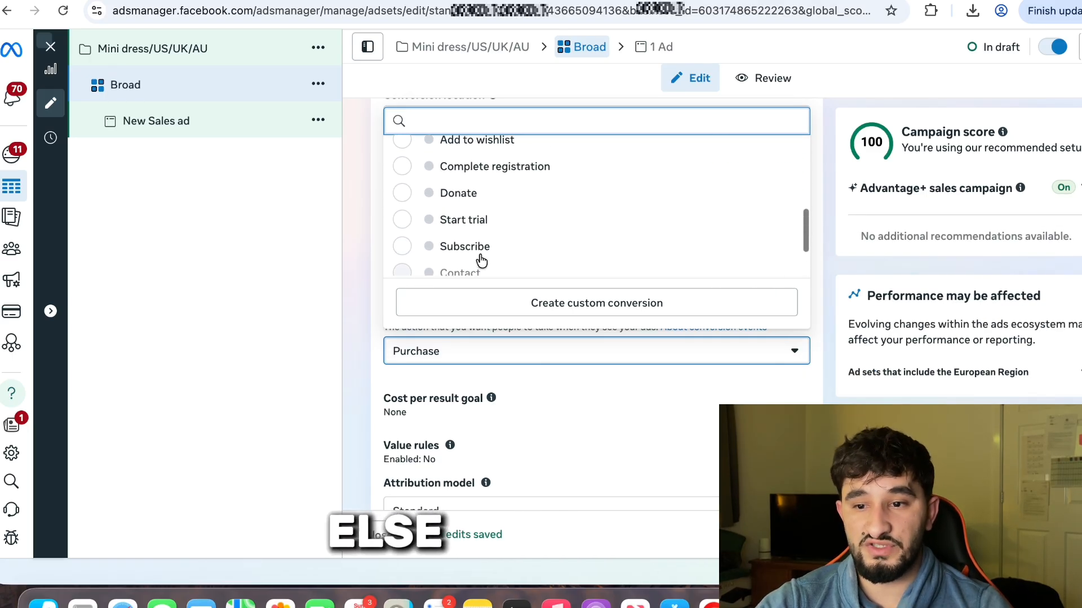
{"action": "scroll", "coordinate": [480, 259], "scroll_direction": "up", "scroll_amount": 5}
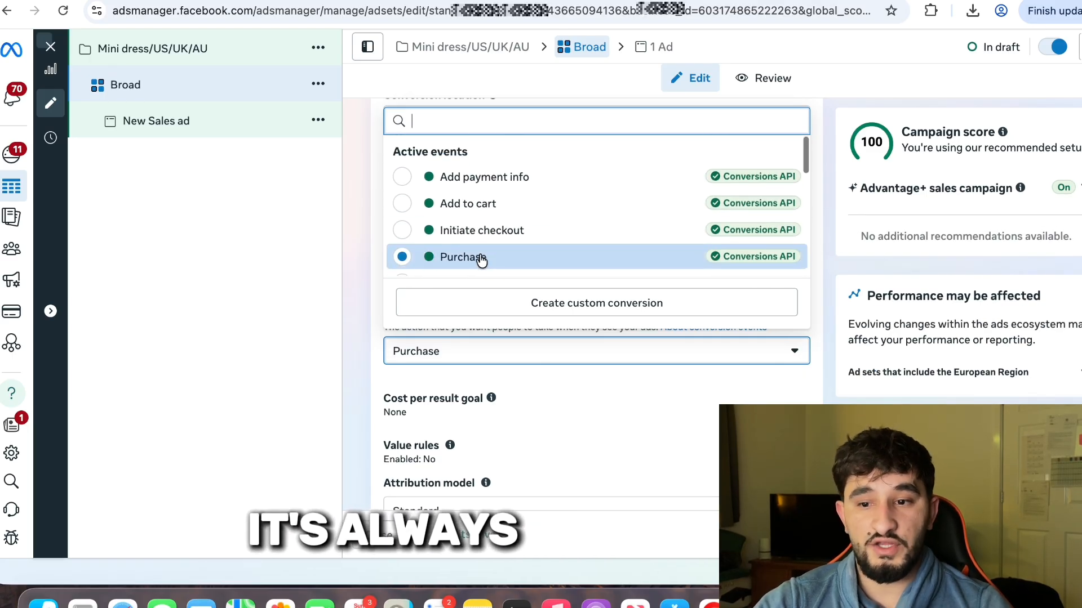
{"action": "left_click", "coordinate": [627, 261]}
Review the cost per result goal and value rules, and keep the attribution model on Standard.
{"action": "scroll", "coordinate": [621, 358], "scroll_direction": "down", "scroll_amount": 3}
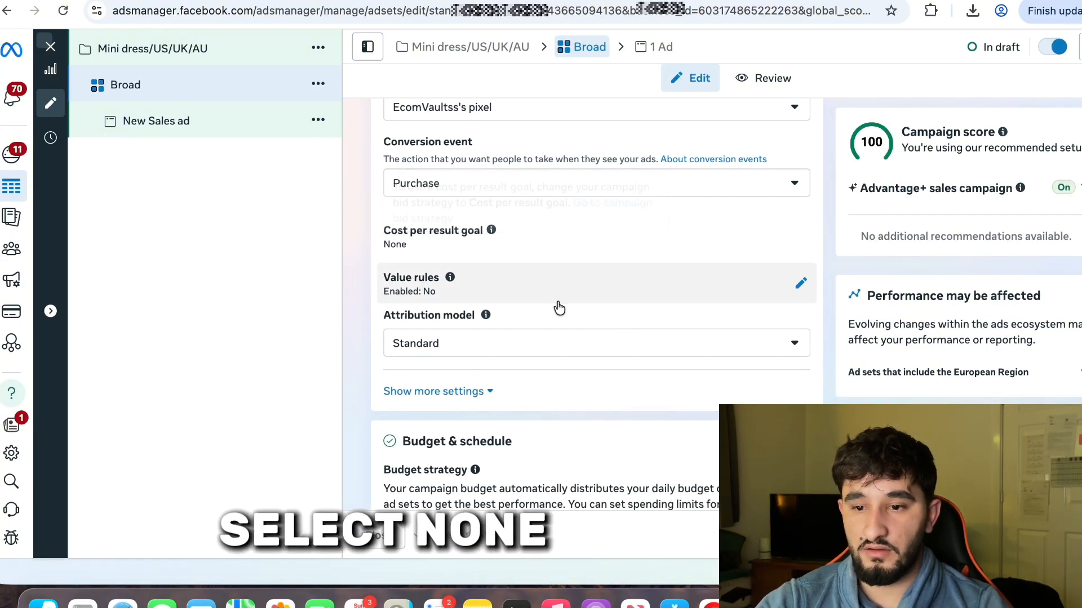
{"action": "scroll", "coordinate": [572, 308], "scroll_direction": "down", "scroll_amount": 1}
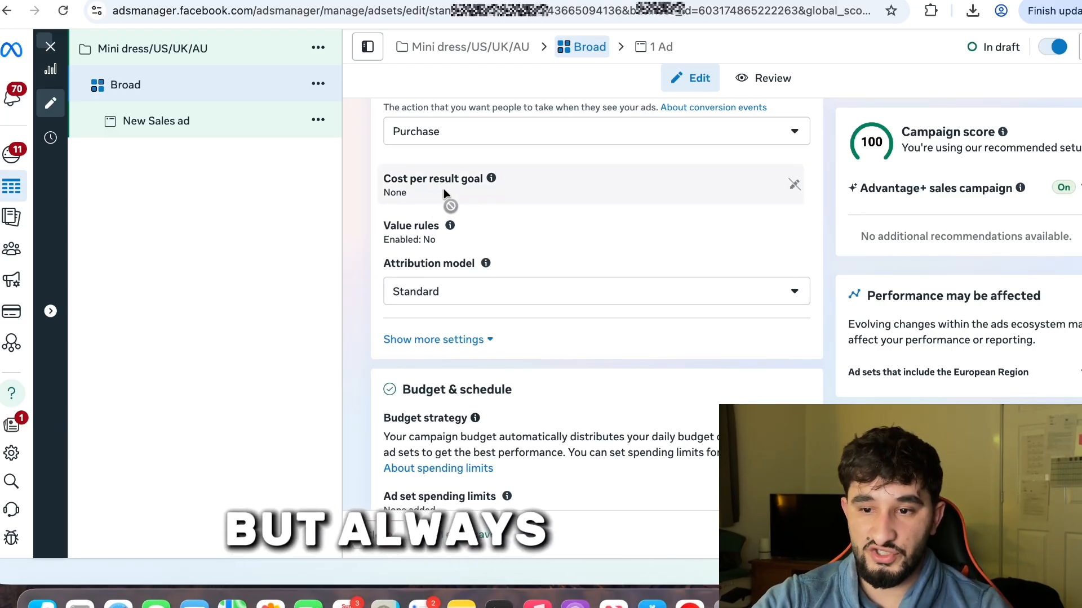
{"action": "left_click", "coordinate": [468, 303]}
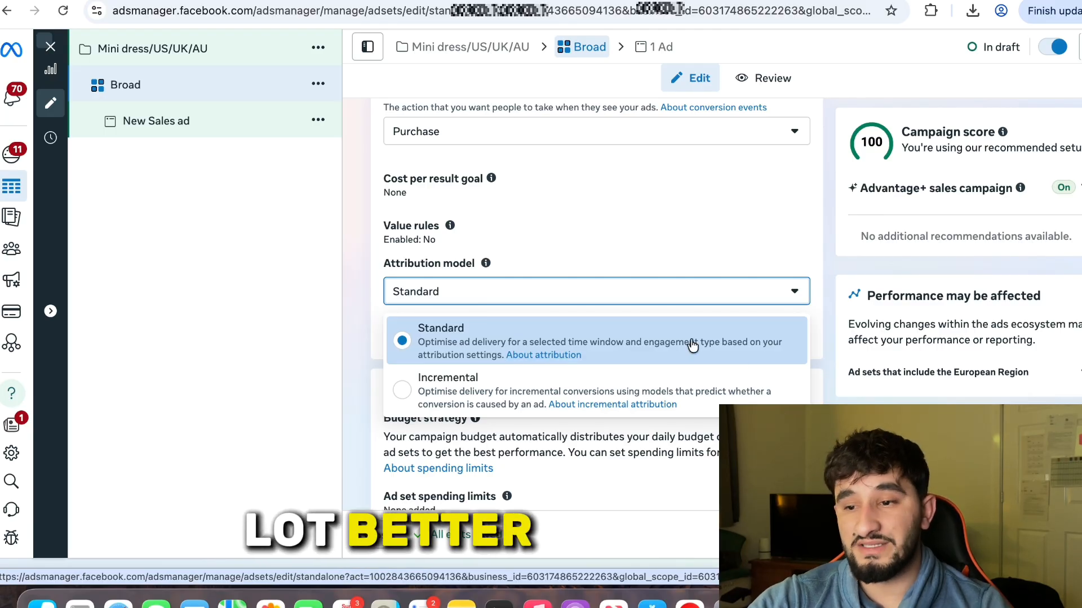
{"action": "left_click", "coordinate": [800, 335]}
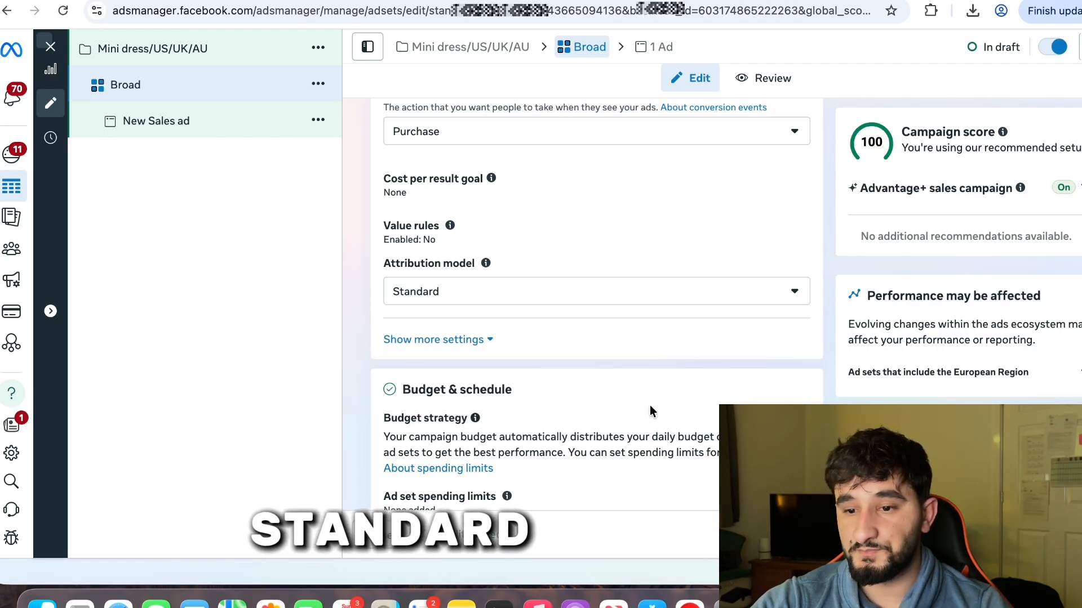
Schedule the ad set to start on 2 March 2026 at 00:00, without adding spending limits.
{"action": "scroll", "coordinate": [642, 409], "scroll_direction": "down", "scroll_amount": 4}
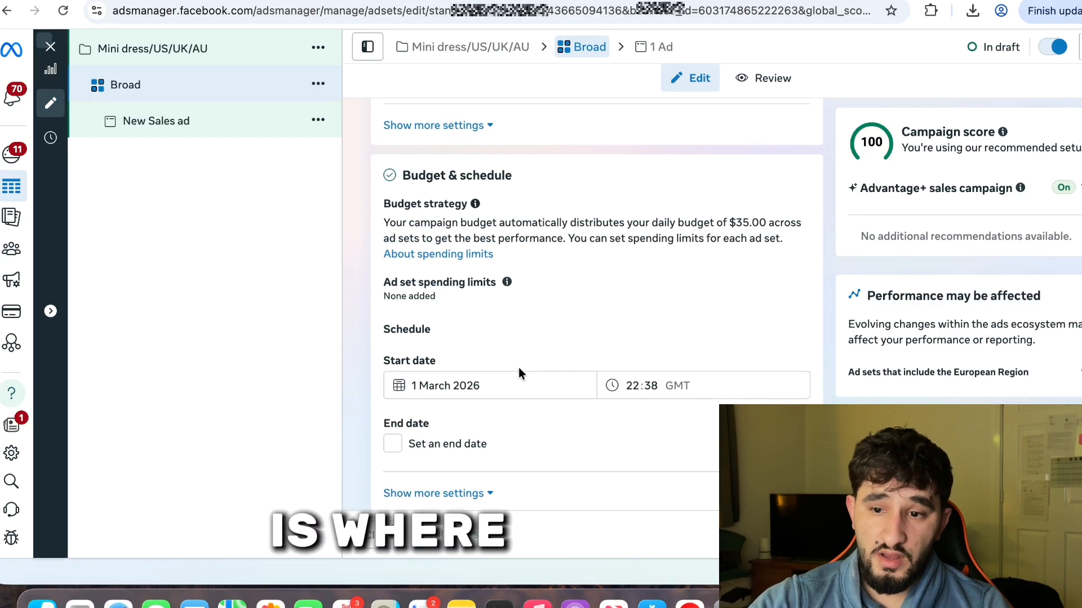
{"action": "left_click", "coordinate": [462, 392]}
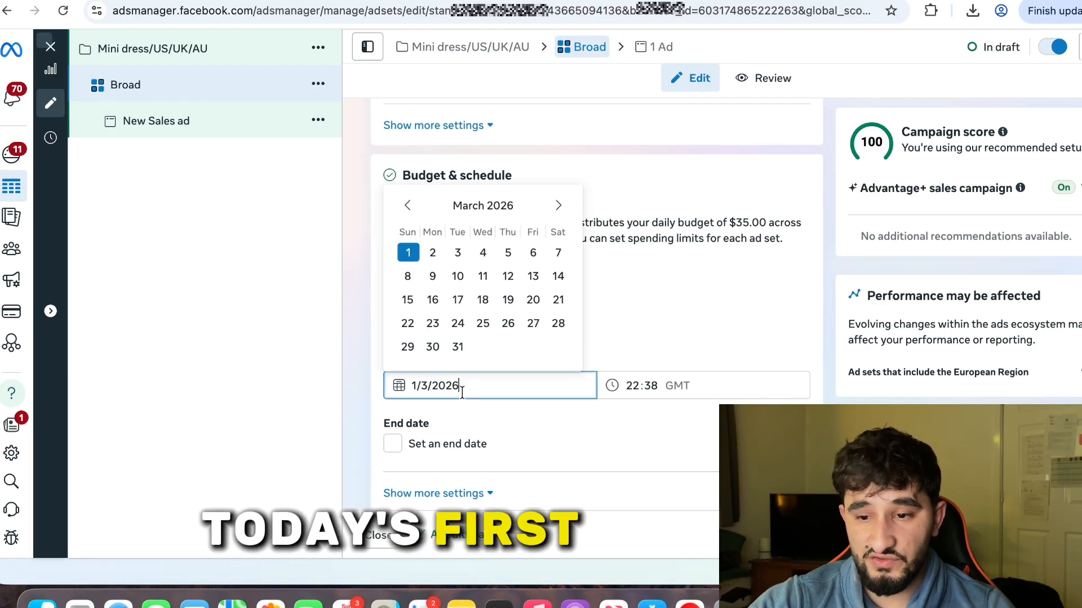
{"action": "left_click", "coordinate": [433, 253]}
{"action": "left_click", "coordinate": [631, 384]}
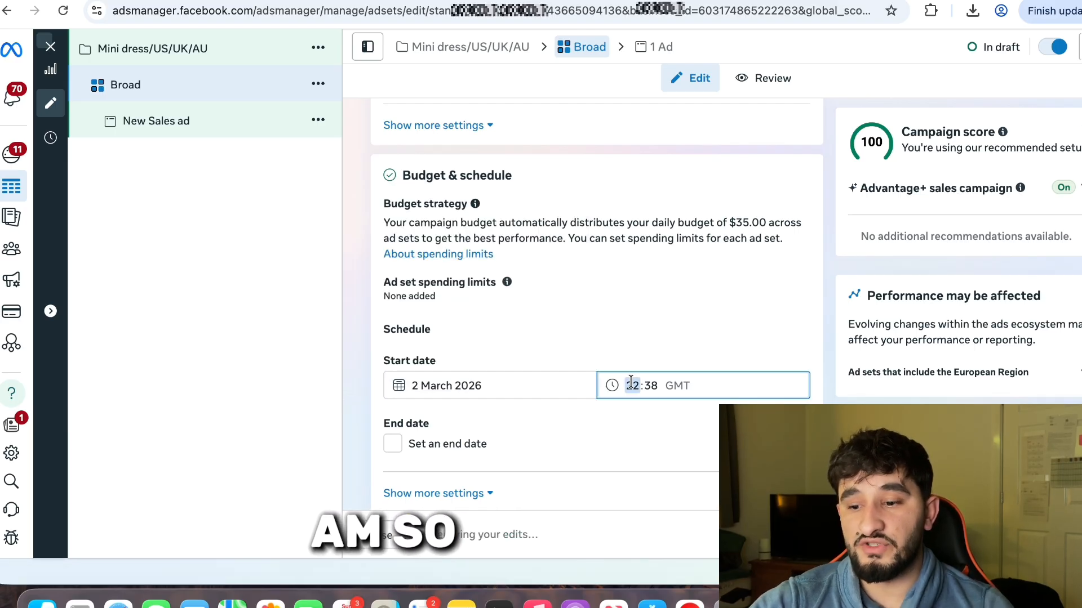
{"action": "type", "text": "00"}
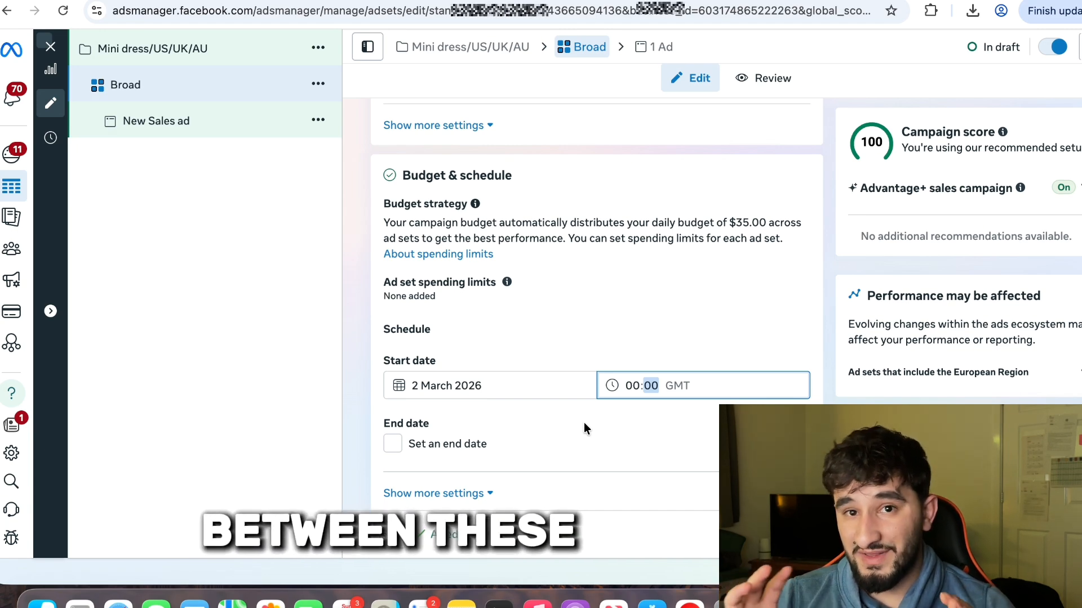
{"action": "left_click", "coordinate": [648, 307]}
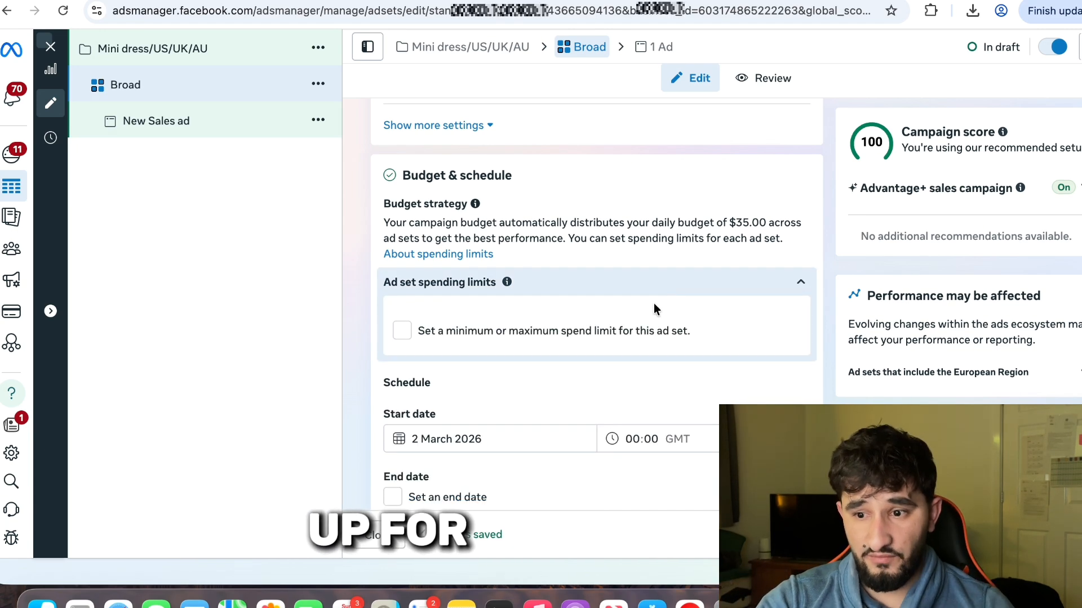
{"action": "left_click", "coordinate": [651, 287]}
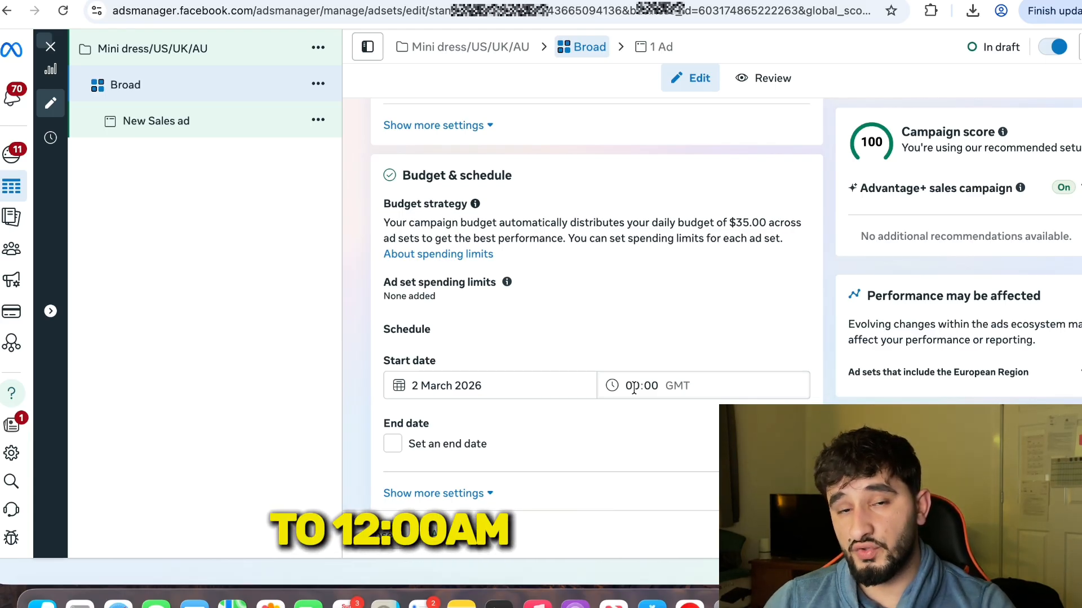
Add United States to the audience's included locations alongside United Kingdom.
{"action": "scroll", "coordinate": [634, 387], "scroll_direction": "down", "scroll_amount": 6}
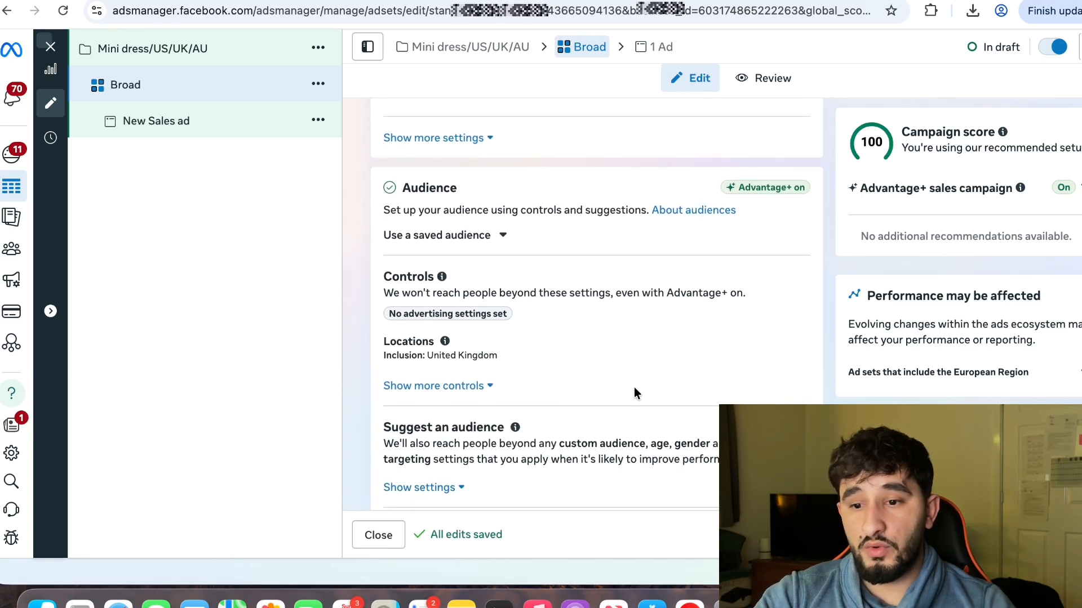
{"action": "left_click", "coordinate": [577, 356]}
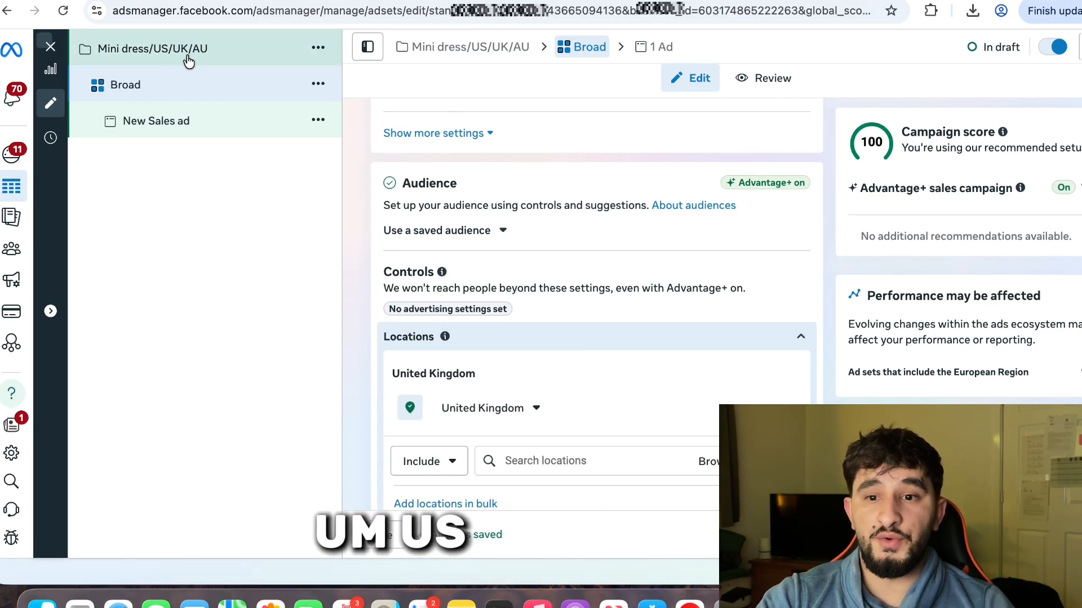
{"action": "scroll", "coordinate": [477, 326], "scroll_direction": "down", "scroll_amount": 3}
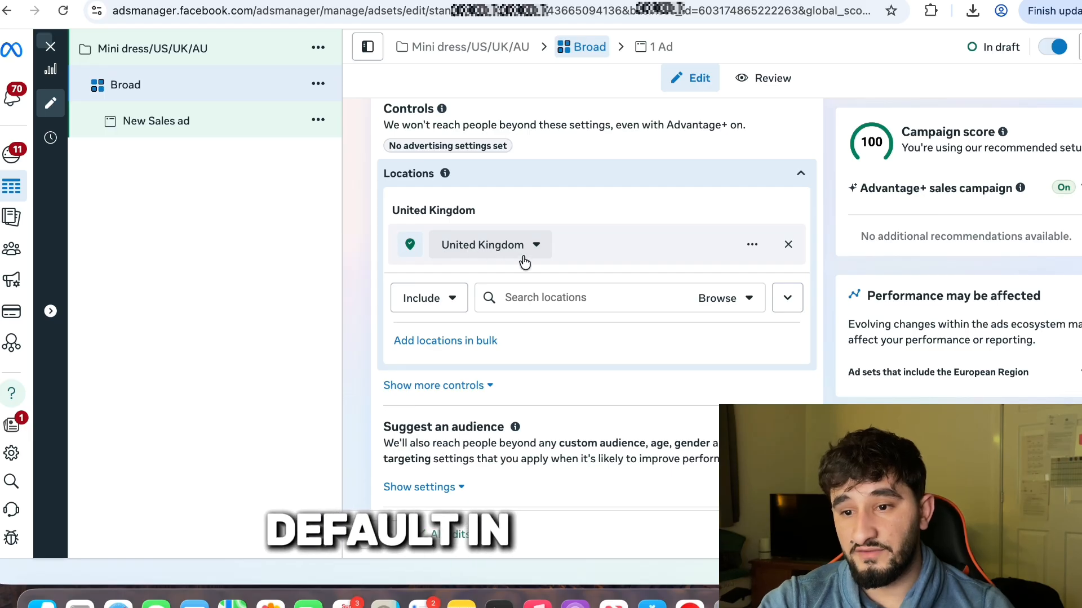
{"action": "left_click", "coordinate": [562, 298]}
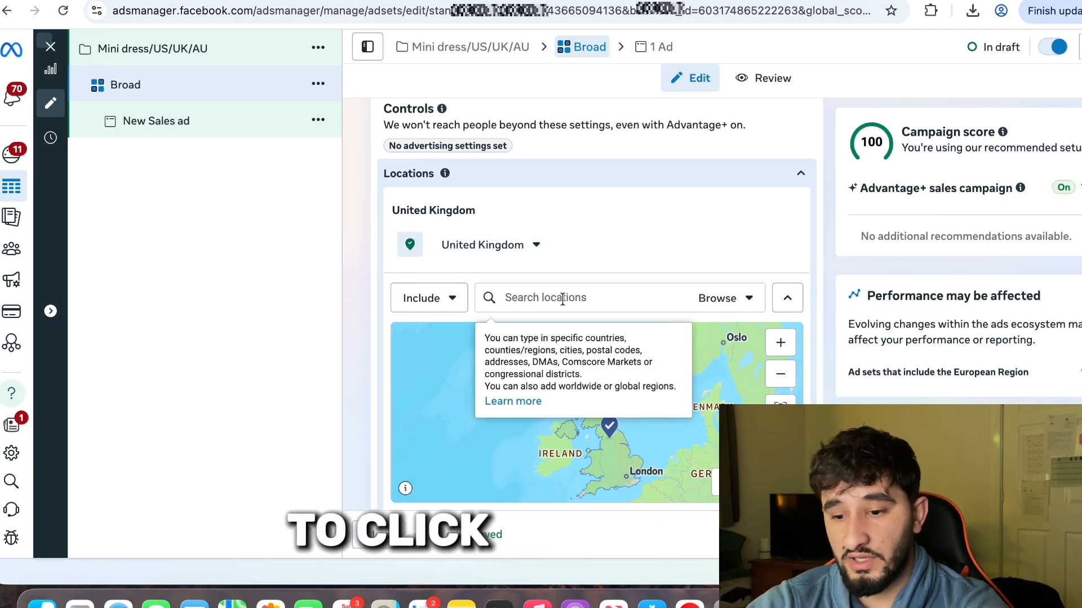
{"action": "type", "text": "uni"}
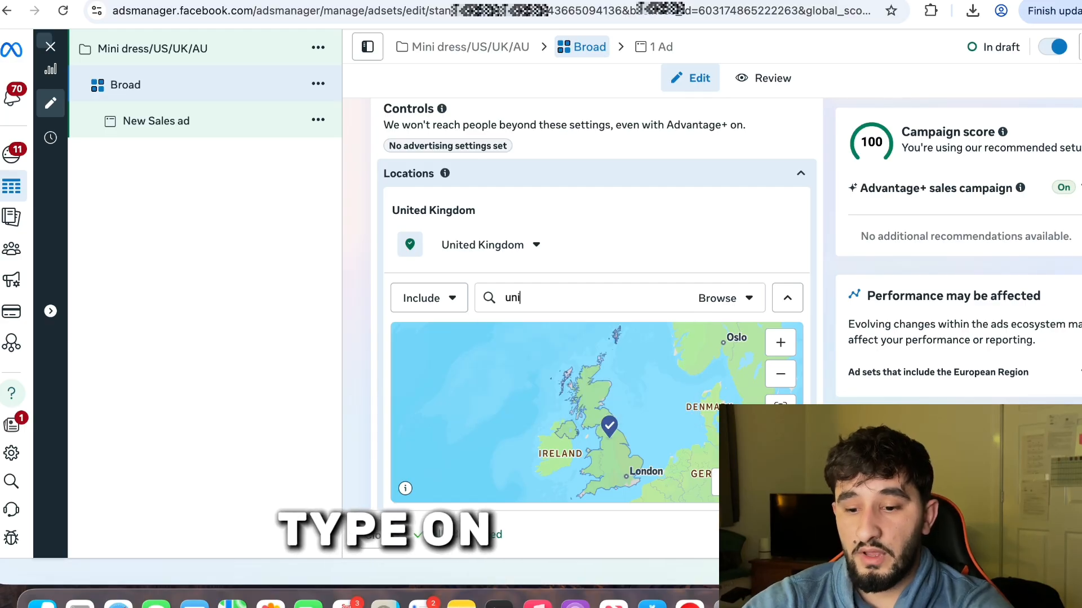
{"action": "type", "text": "ted stat"}
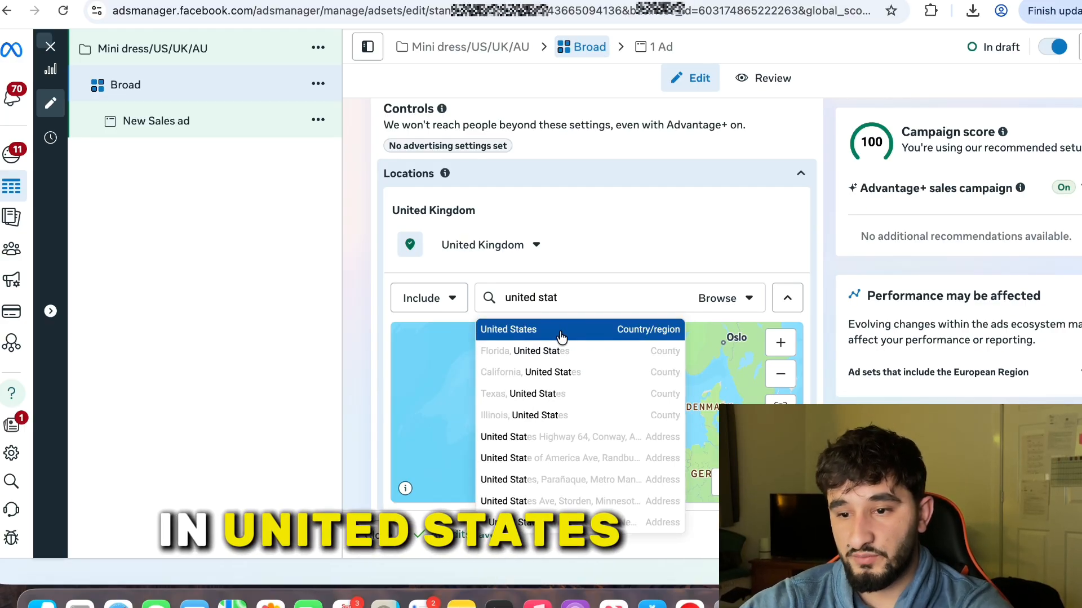
{"action": "left_click", "coordinate": [556, 332]}
{"action": "scroll", "coordinate": [620, 259], "scroll_direction": "down", "scroll_amount": 3}
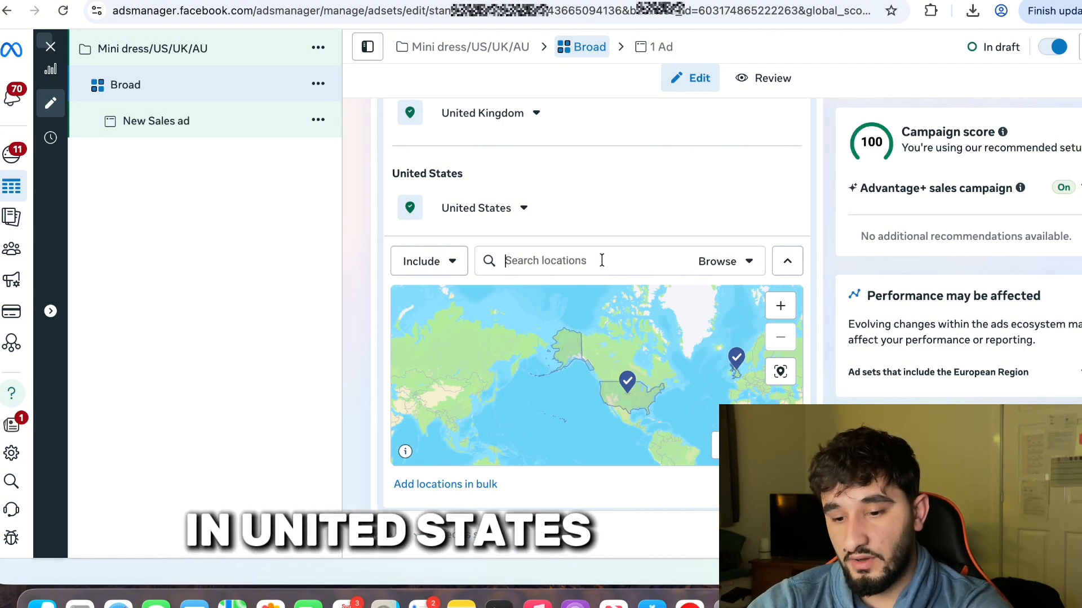
Add Australia to the audience's included locations and check the list of targeted countries.
{"action": "left_click", "coordinate": [602, 260]}
{"action": "type", "text": "austra"}
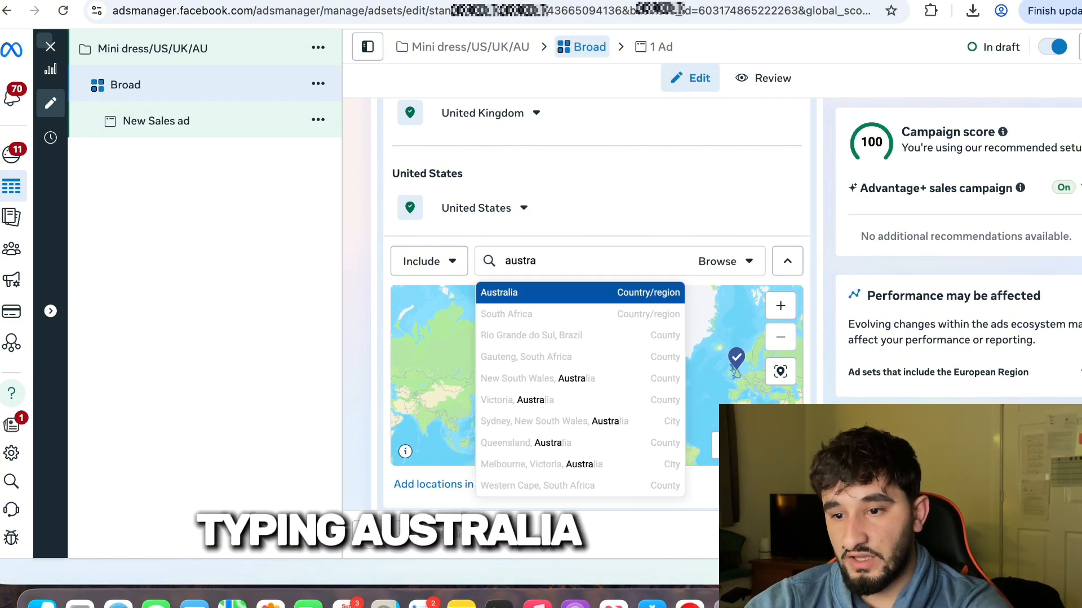
{"action": "left_click", "coordinate": [621, 284]}
{"action": "scroll", "coordinate": [565, 204], "scroll_direction": "up", "scroll_amount": 5}
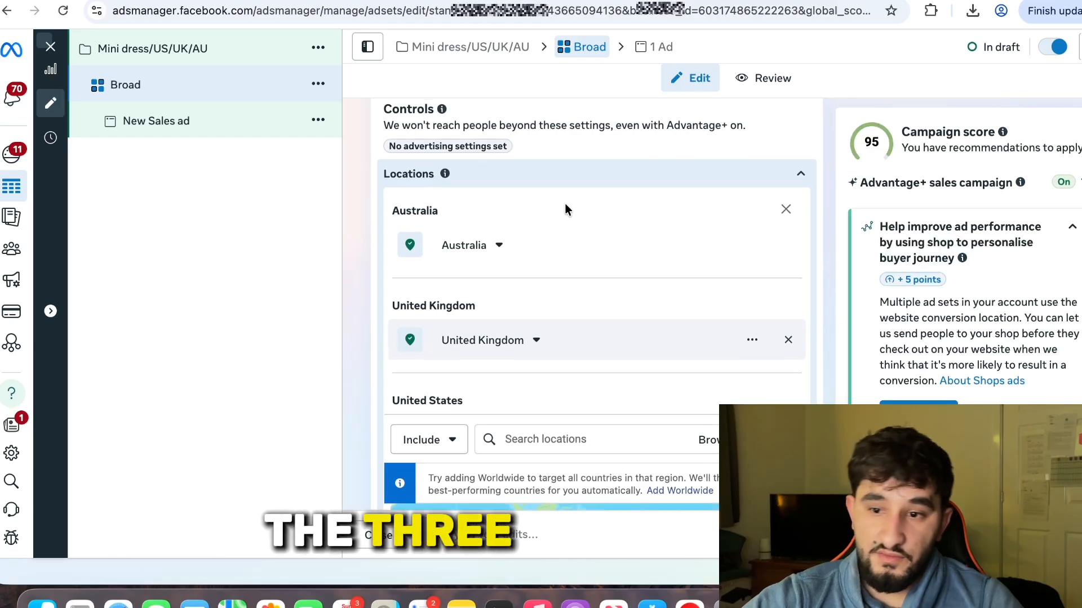
{"action": "scroll", "coordinate": [565, 204], "scroll_direction": "down", "scroll_amount": 1}
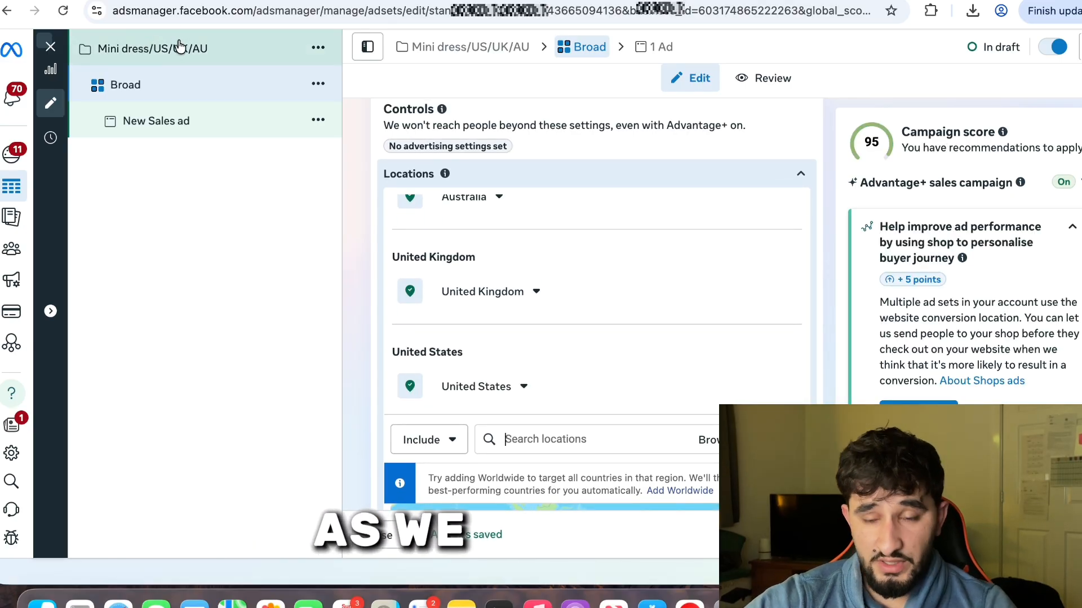
Leave the remaining audience, ad transparency, placements and suggested ads settings as they are, and proceed to the ad level.
{"action": "scroll", "coordinate": [546, 331], "scroll_direction": "down", "scroll_amount": 7}
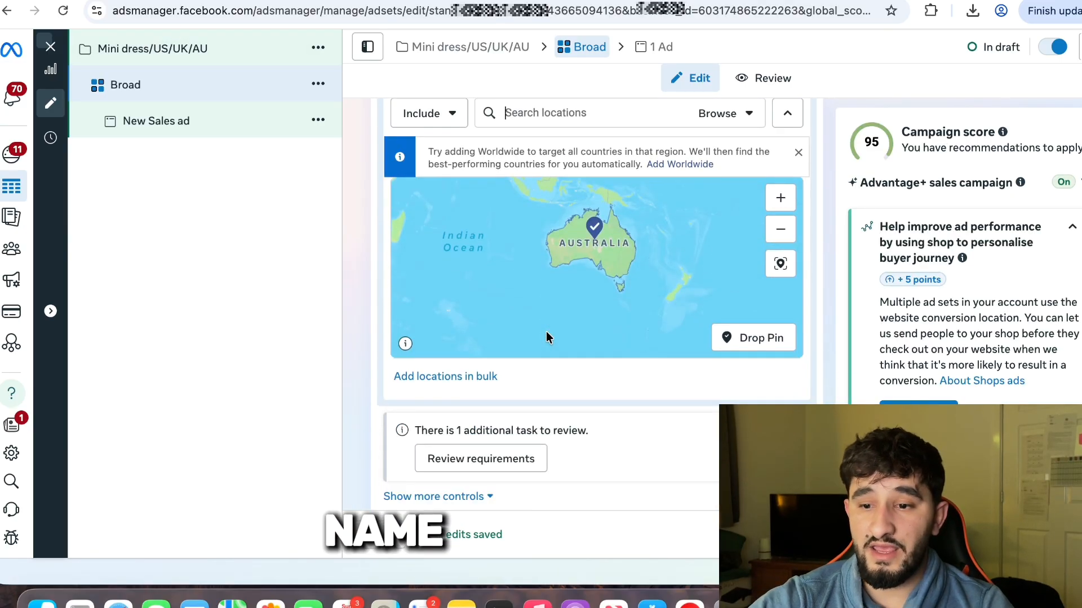
{"action": "scroll", "coordinate": [649, 420], "scroll_direction": "down", "scroll_amount": 10}
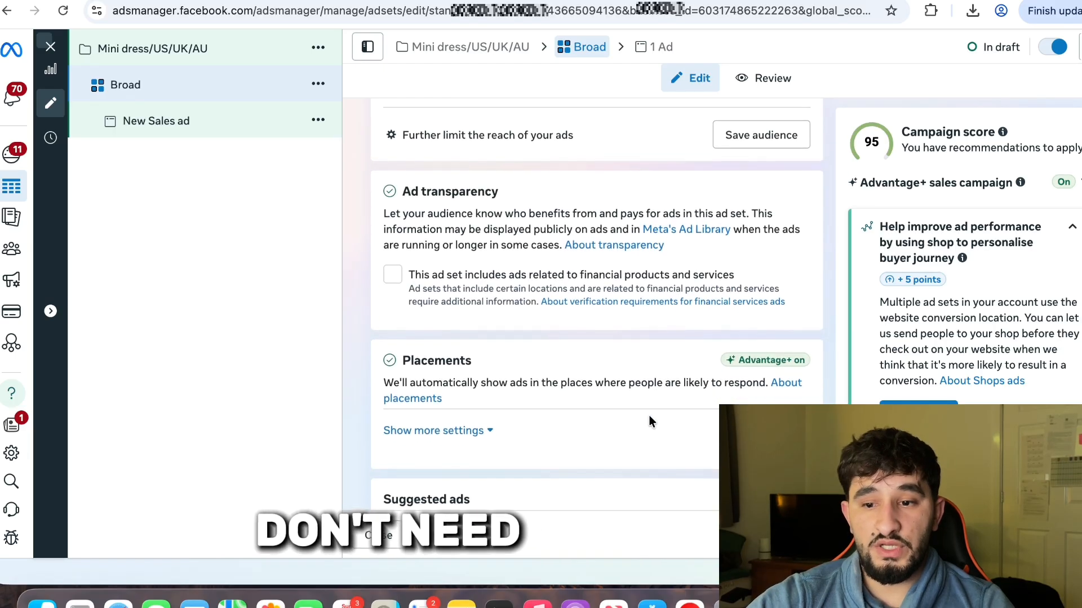
{"action": "scroll", "coordinate": [662, 452], "scroll_direction": "down", "scroll_amount": 6}
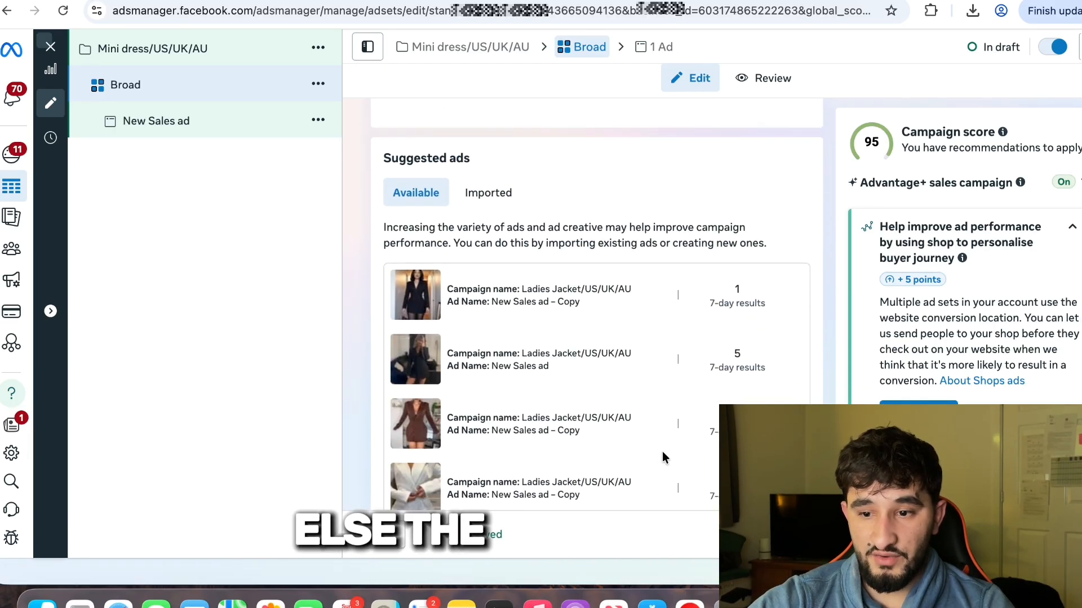
{"action": "left_click", "coordinate": [1068, 535]}
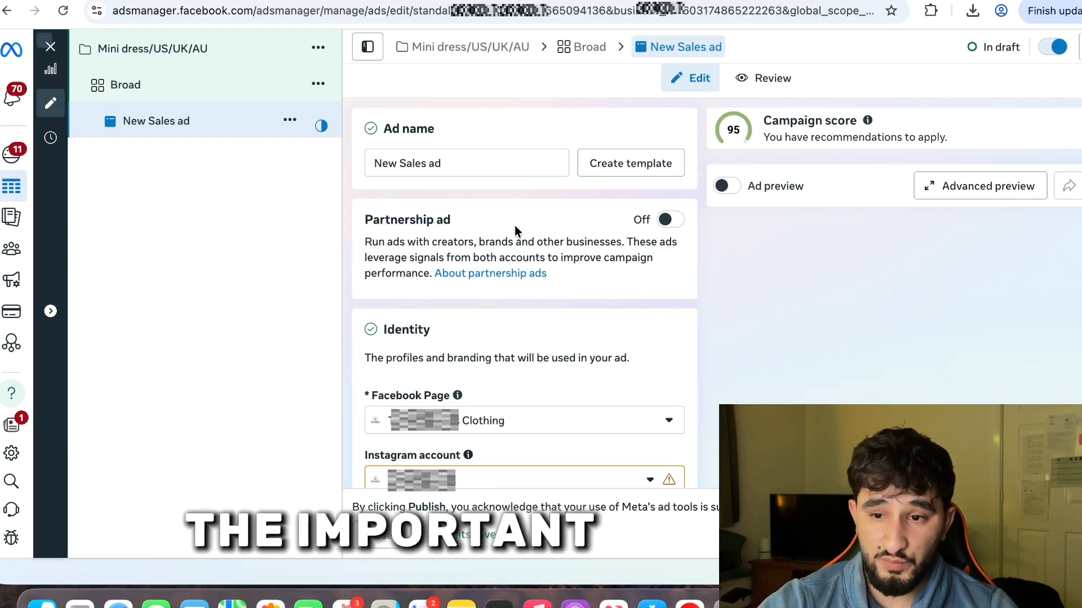
Review the ad name, Partnership ad setting, Facebook Page and Instagram account, leaving them as they are.
{"action": "double_click", "coordinate": [490, 163]}
{"action": "triple_click", "coordinate": [490, 164]}
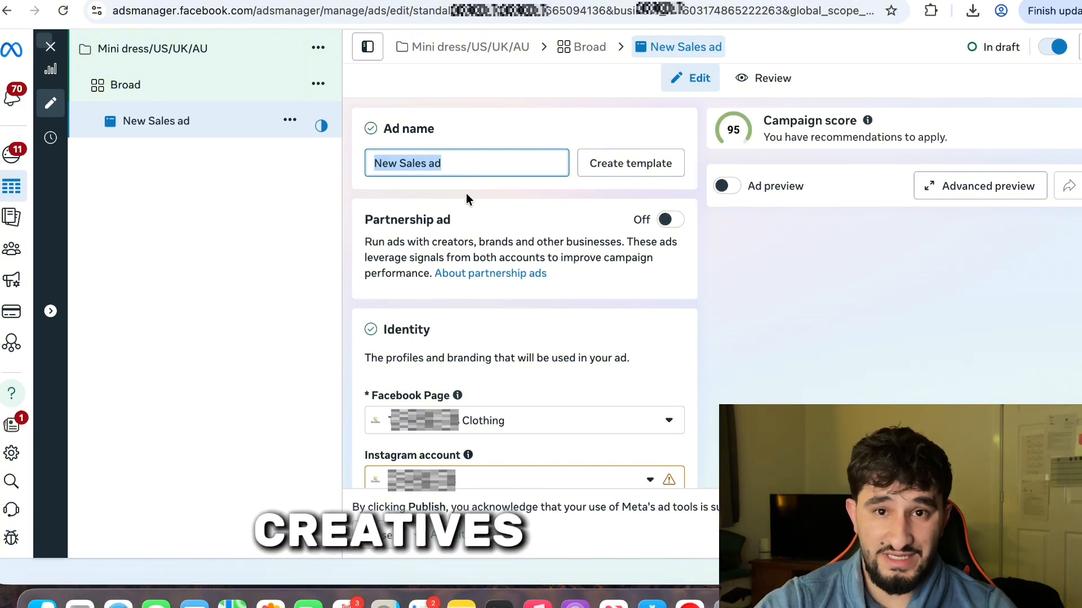
{"action": "left_click", "coordinate": [492, 202]}
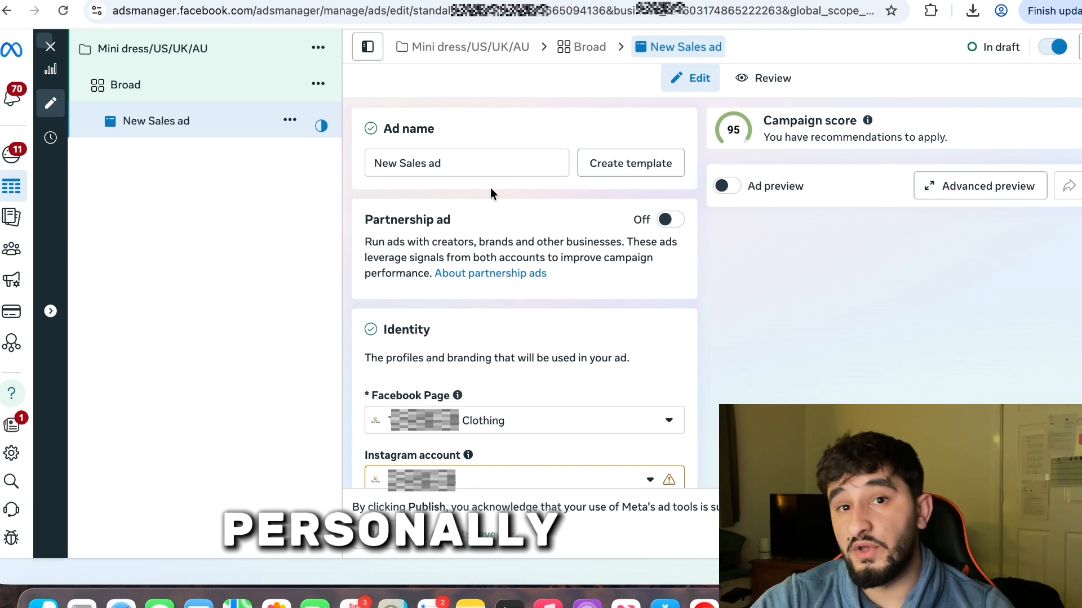
{"action": "left_click", "coordinate": [460, 160]}
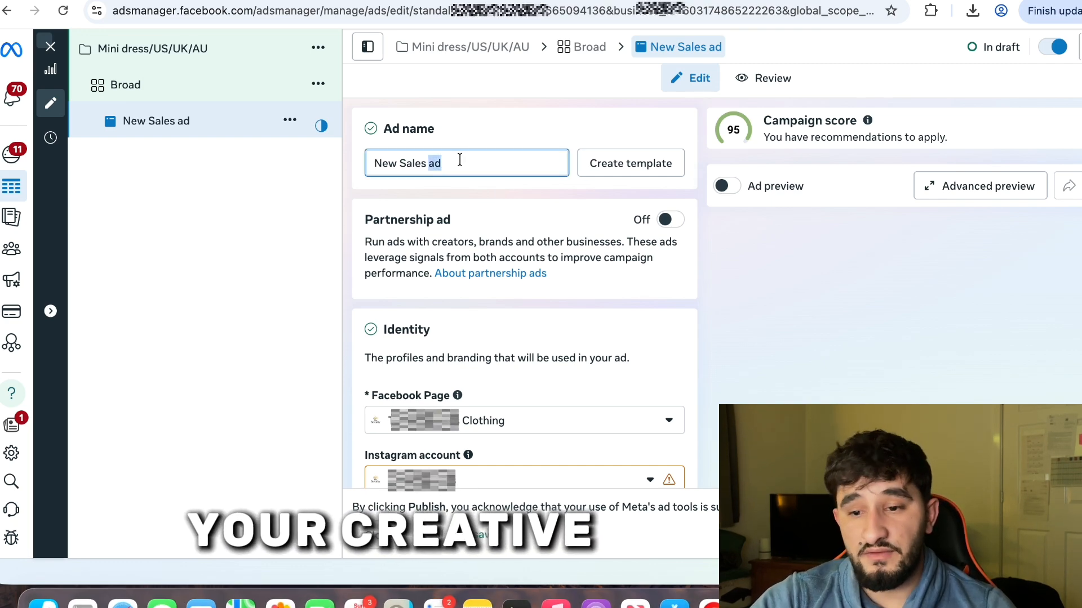
{"action": "left_click", "coordinate": [527, 297]}
{"action": "scroll", "coordinate": [526, 299], "scroll_direction": "down", "scroll_amount": 3}
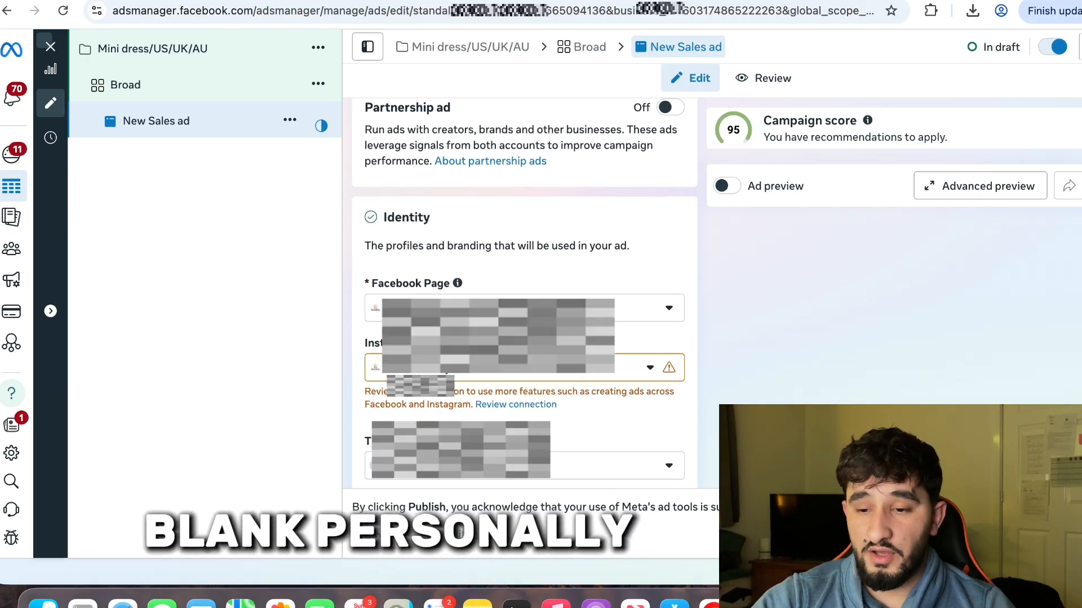
{"action": "scroll", "coordinate": [507, 315], "scroll_direction": "down", "scroll_amount": 2}
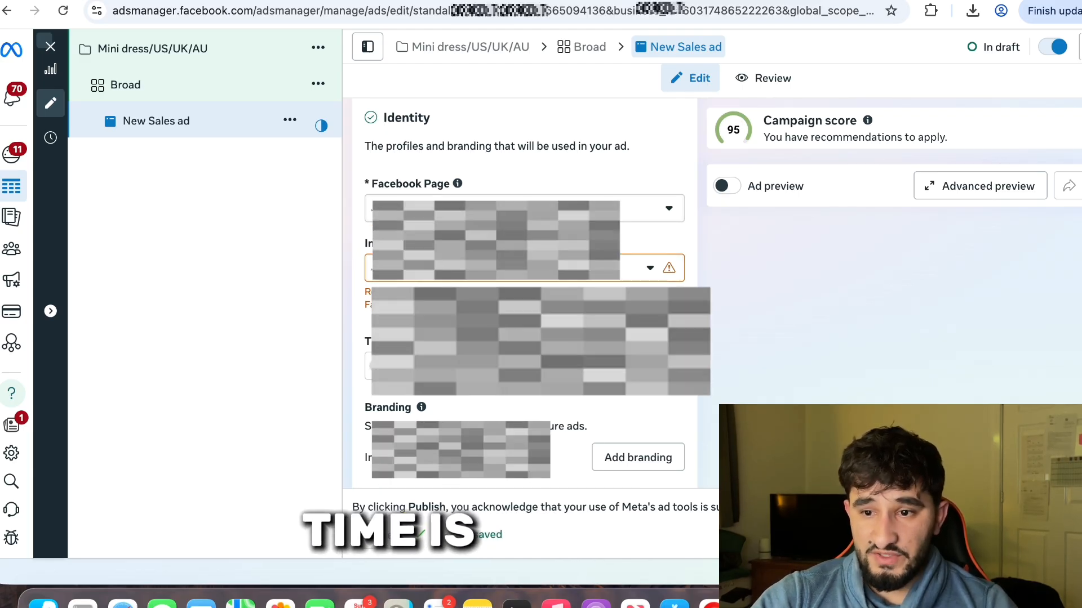
{"action": "left_click", "coordinate": [500, 209]}
{"action": "left_click", "coordinate": [500, 273]}
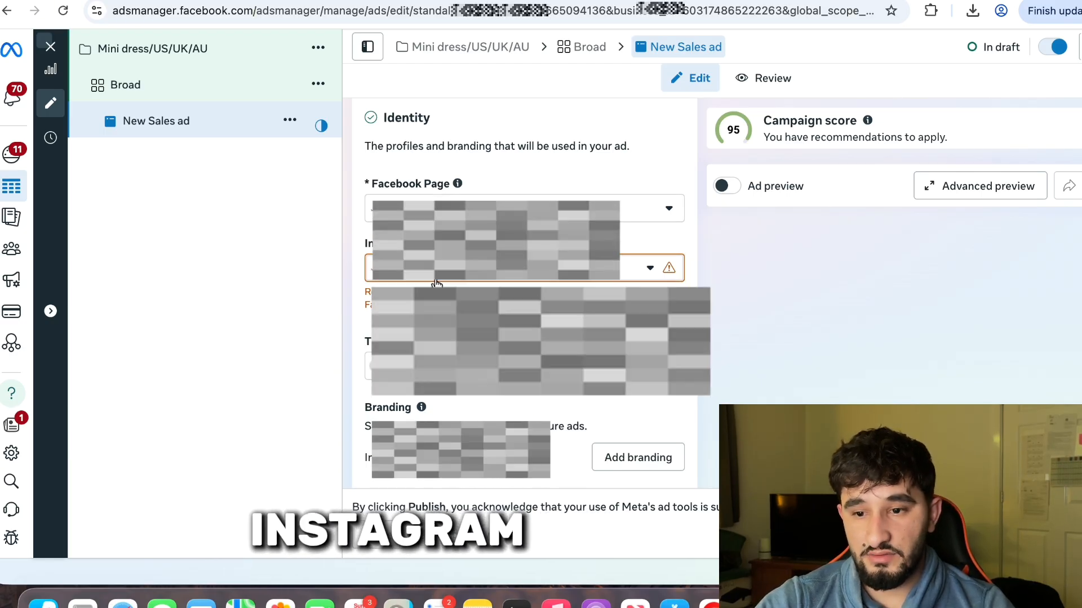
Review the branding, Manual upload media setup, Single image or video format and Multi-advertiser ads option, keeping the defaults.
{"action": "scroll", "coordinate": [436, 283], "scroll_direction": "down", "scroll_amount": 3}
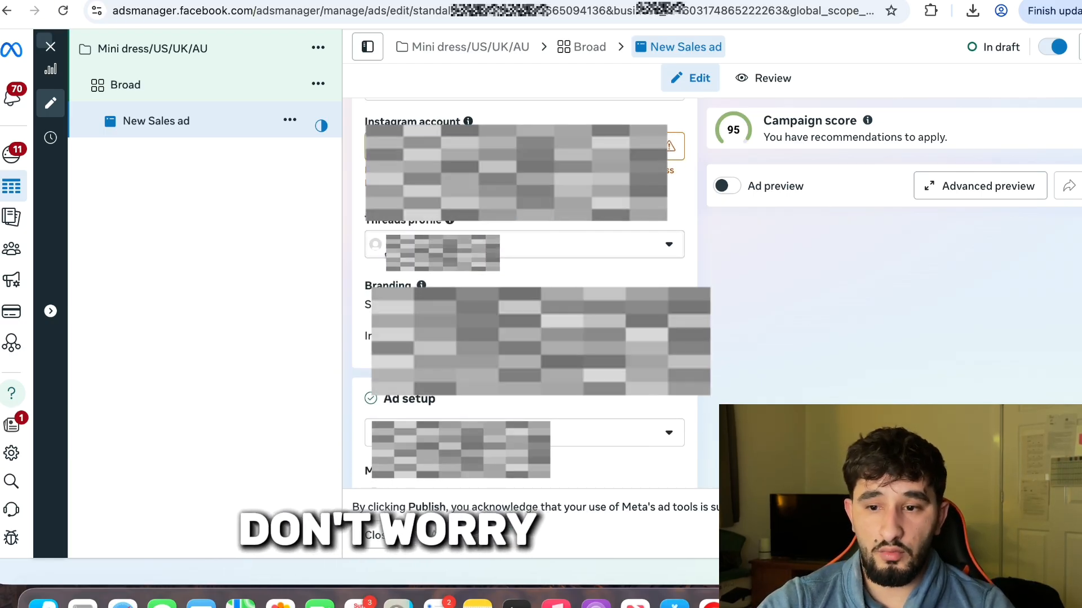
{"action": "scroll", "coordinate": [505, 264], "scroll_direction": "down", "scroll_amount": 5}
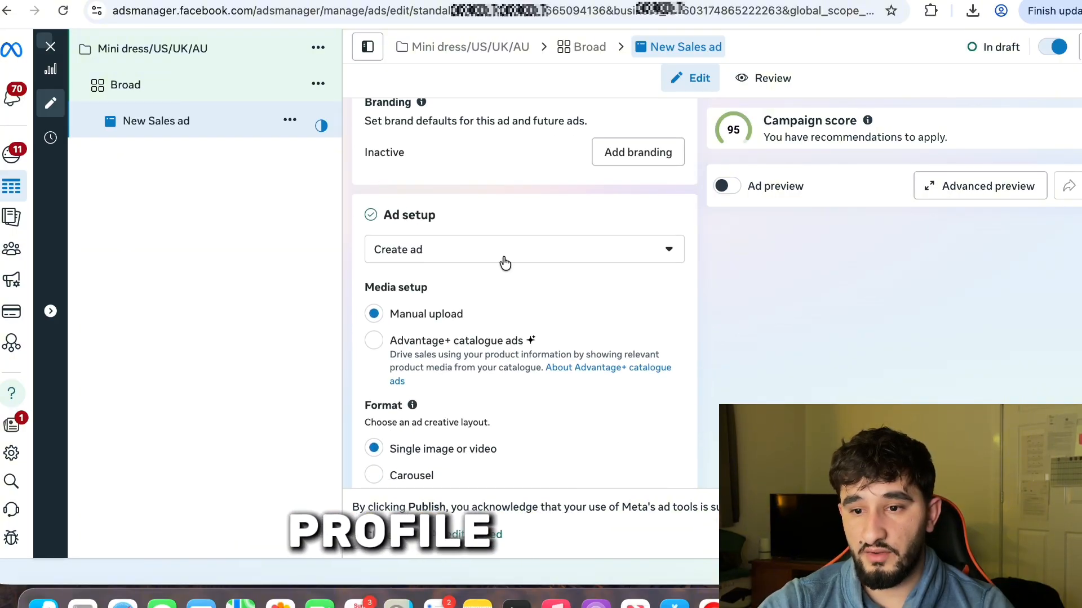
{"action": "scroll", "coordinate": [451, 236], "scroll_direction": "down", "scroll_amount": 1}
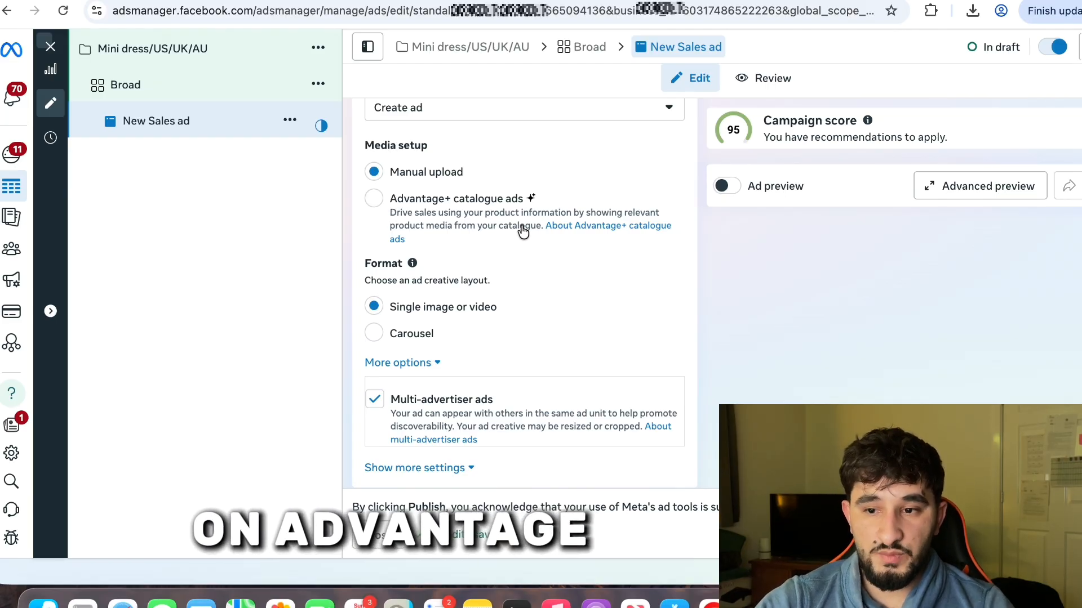
{"action": "scroll", "coordinate": [397, 314], "scroll_direction": "down", "scroll_amount": 1}
{"action": "scroll", "coordinate": [397, 315], "scroll_direction": "down", "scroll_amount": 3}
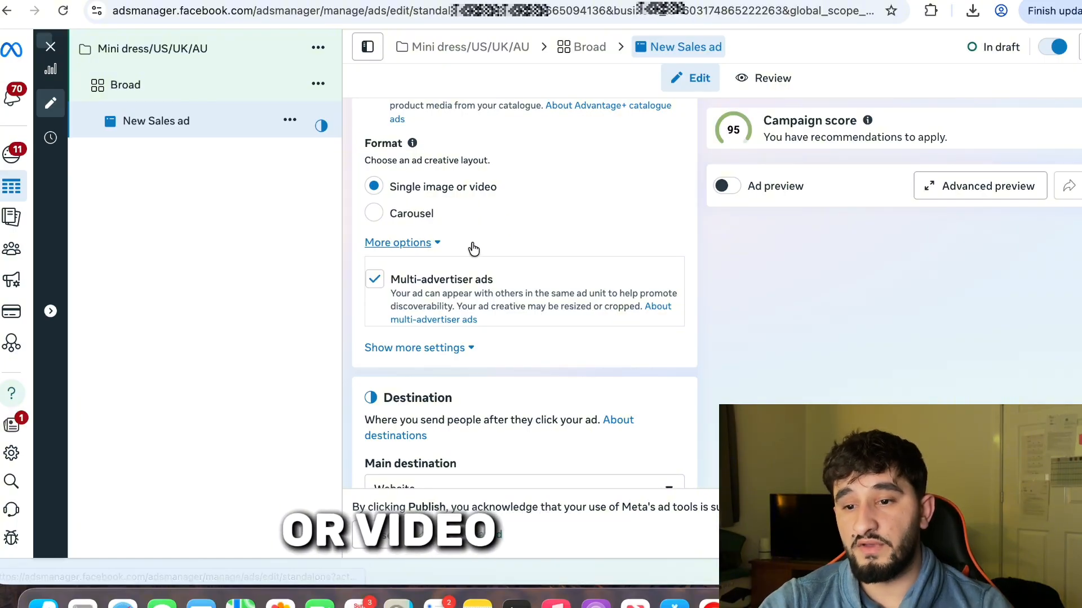
{"action": "scroll", "coordinate": [472, 246], "scroll_direction": "down", "scroll_amount": 2}
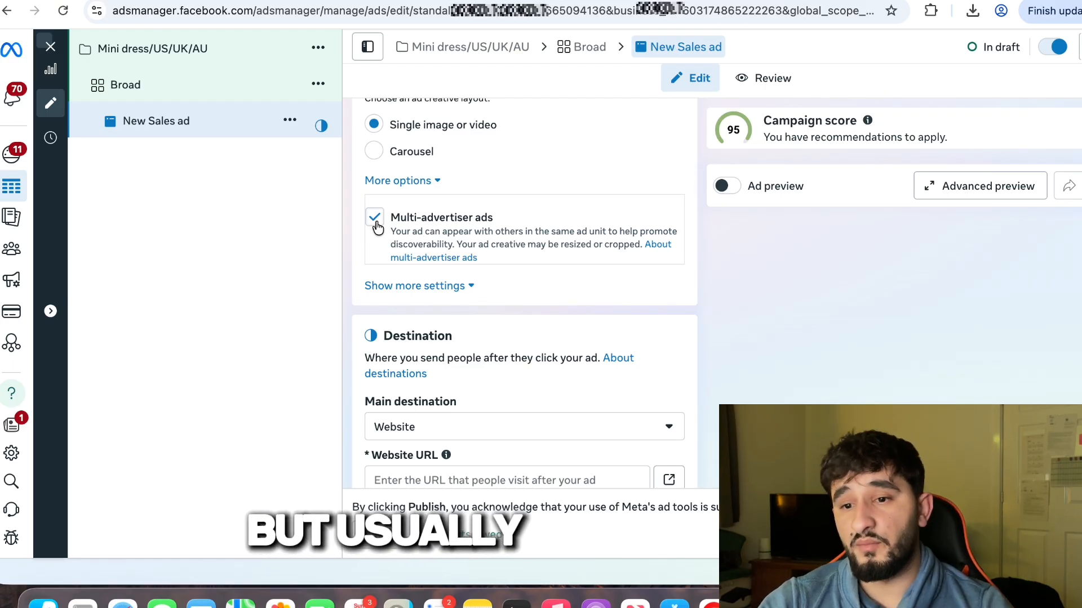
{"action": "scroll", "coordinate": [410, 223], "scroll_direction": "down", "scroll_amount": 2}
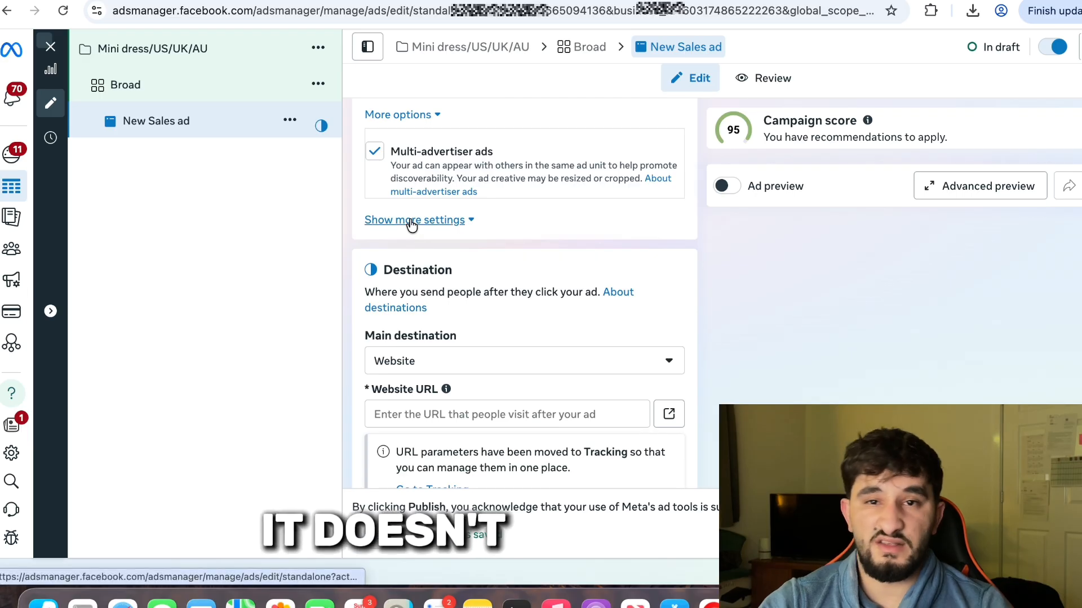
Enter the ramadan-glow-decor product page link as the website URL, enable the display link and use the same link there.
{"action": "scroll", "coordinate": [410, 223], "scroll_direction": "down", "scroll_amount": 5}
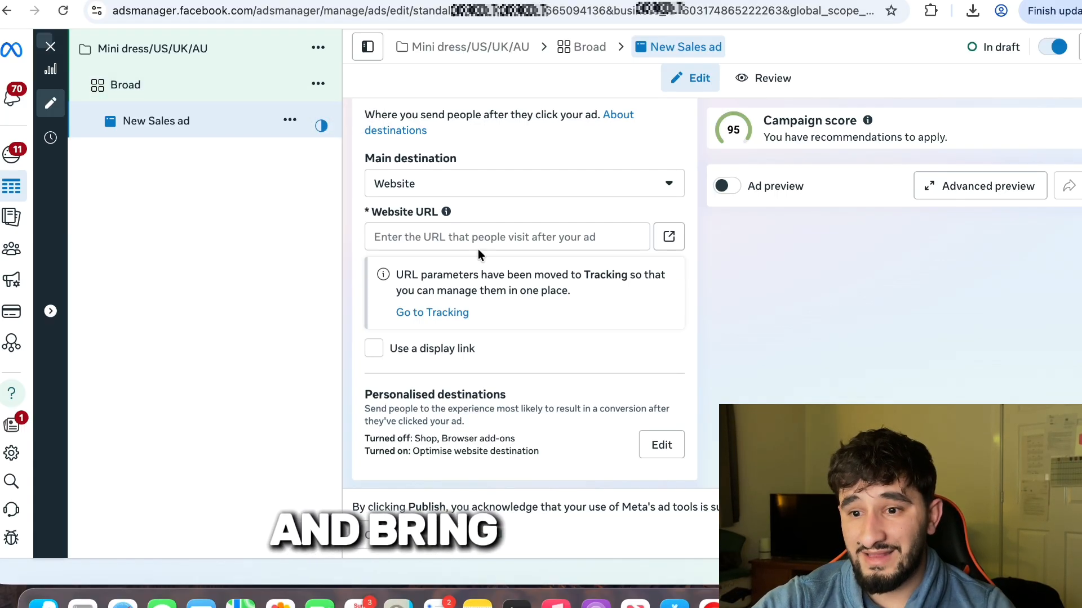
{"action": "left_click", "coordinate": [488, 233]}
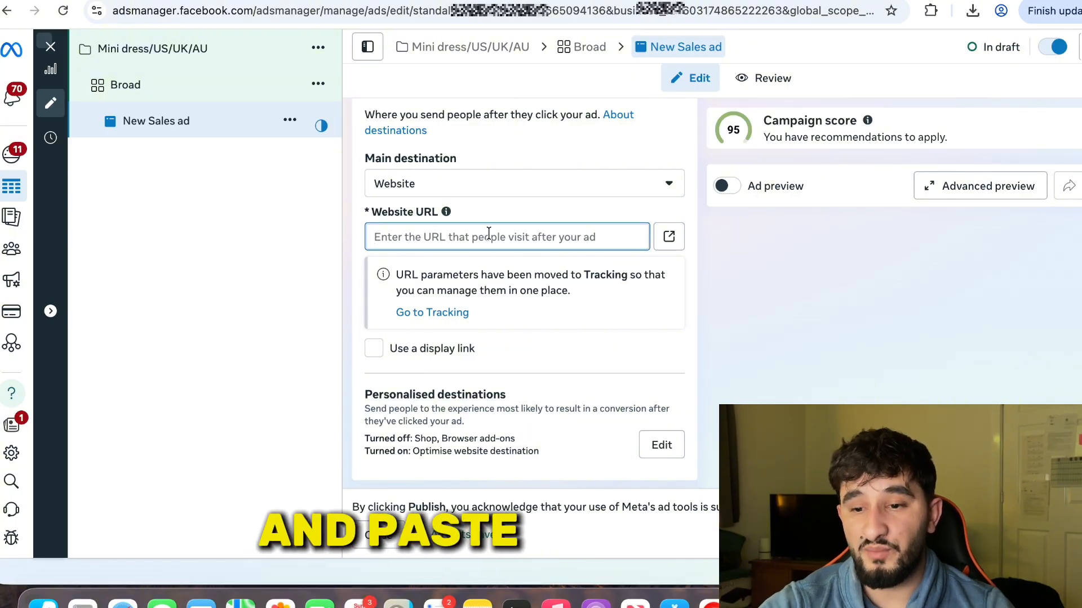
{"action": "left_click", "coordinate": [453, 358]}
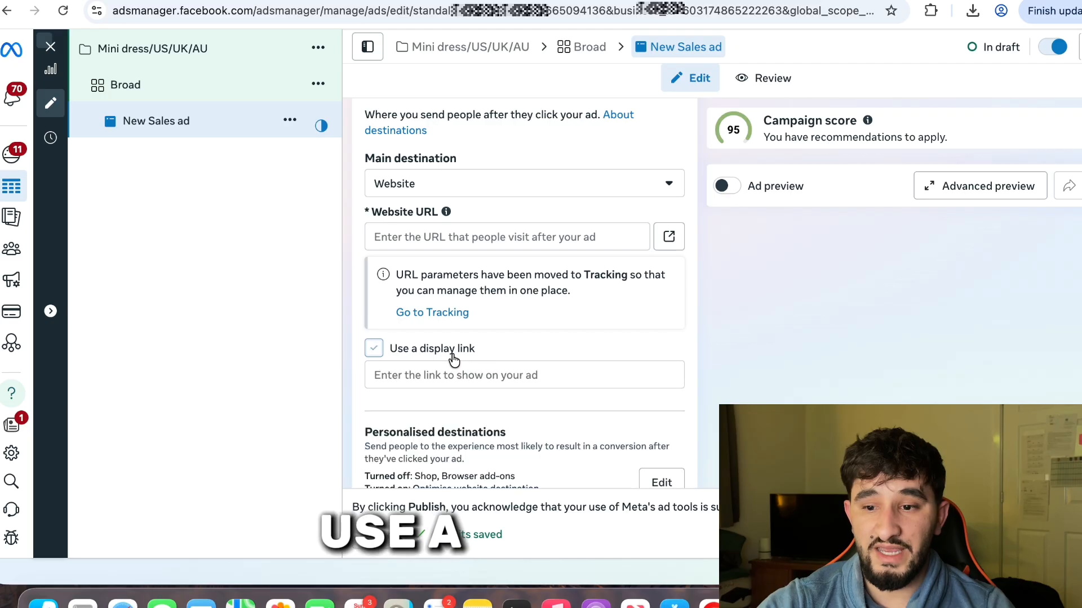
{"action": "left_click", "coordinate": [448, 373]}
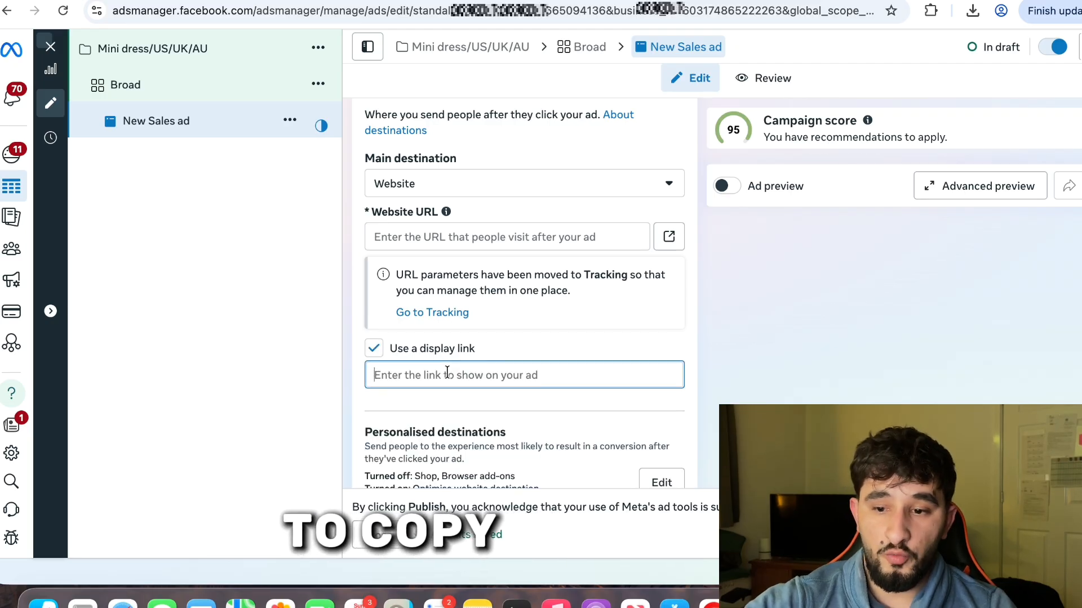
{"action": "key", "text": "super+v"}
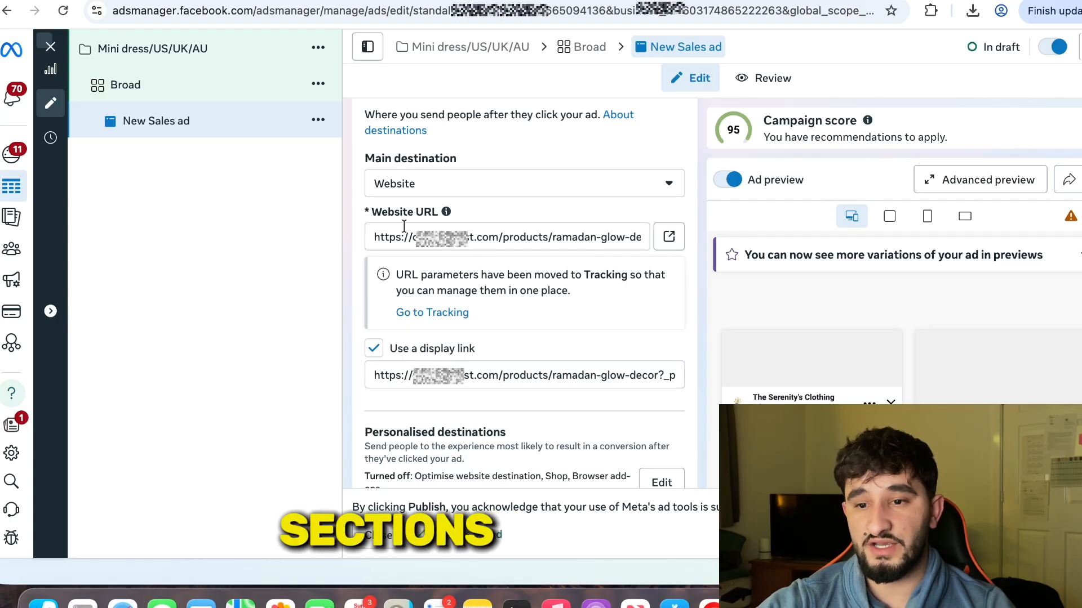
Start building the ad's URL parameters with campaign source facebook and campaign medium {{campaign.name}}.
{"action": "left_click", "coordinate": [432, 319]}
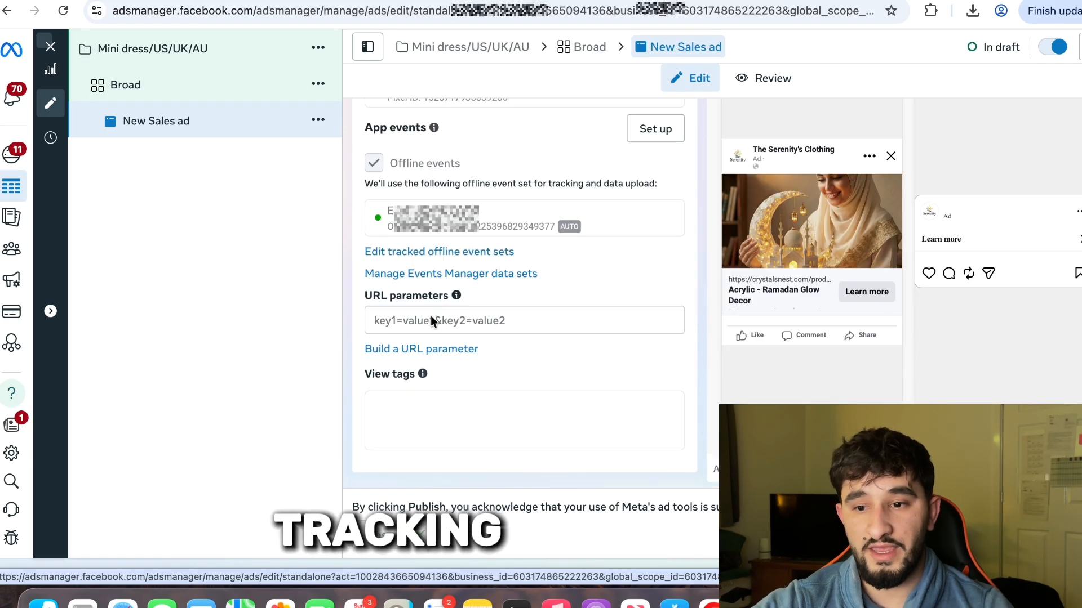
{"action": "left_click", "coordinate": [450, 350]}
{"action": "left_click", "coordinate": [447, 205]}
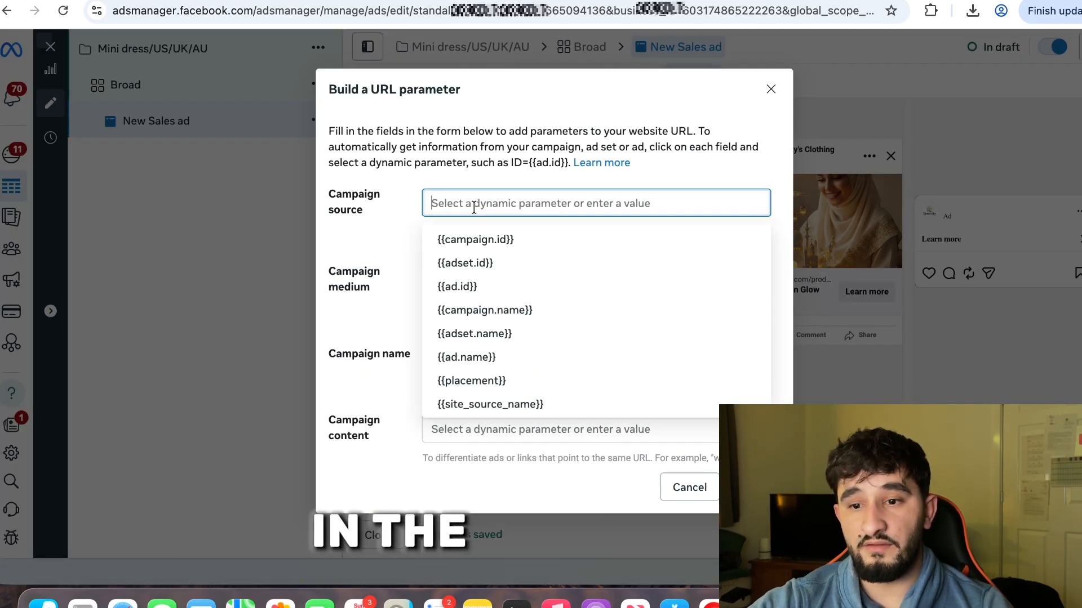
{"action": "type", "text": "facebook"}
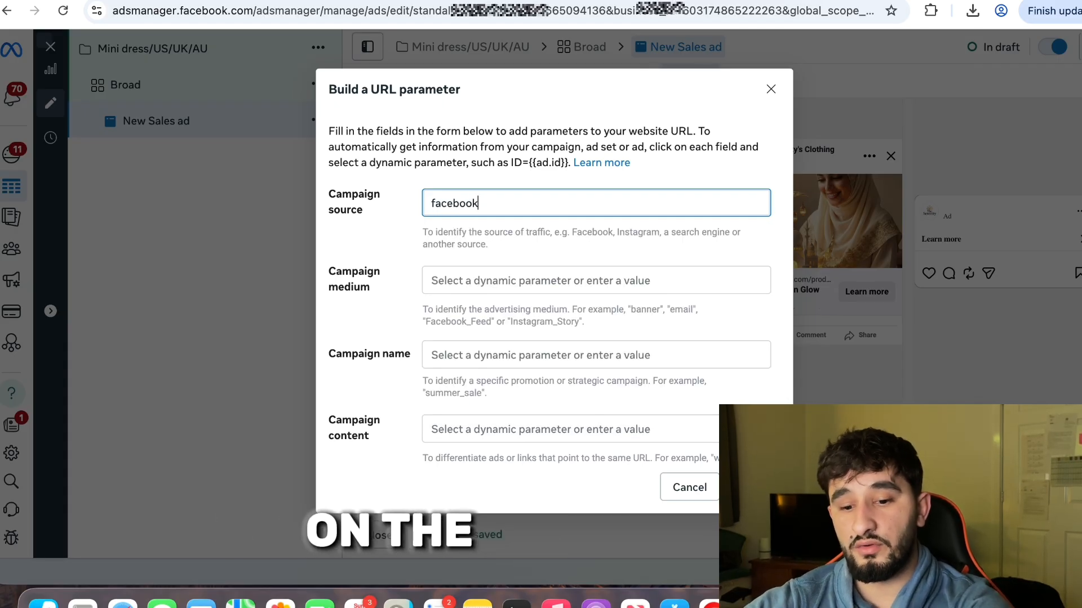
{"action": "left_click", "coordinate": [433, 280]}
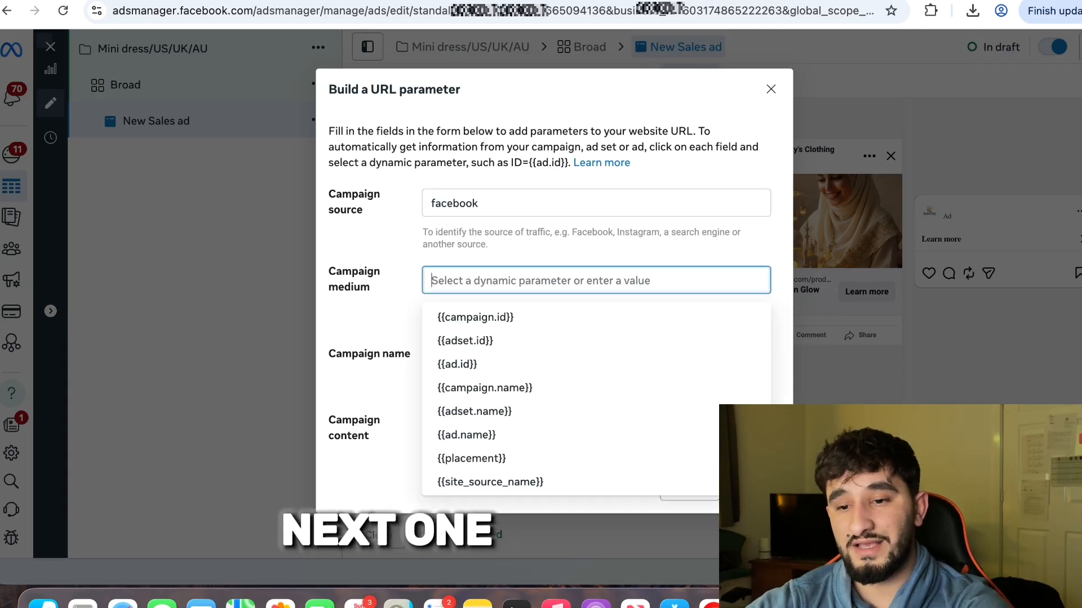
{"action": "left_click", "coordinate": [544, 394]}
Set the campaign name parameter to {{adset.name}} and campaign content to {{ad.name}}, and apply the URL parameters.
{"action": "key", "text": "Tab"}
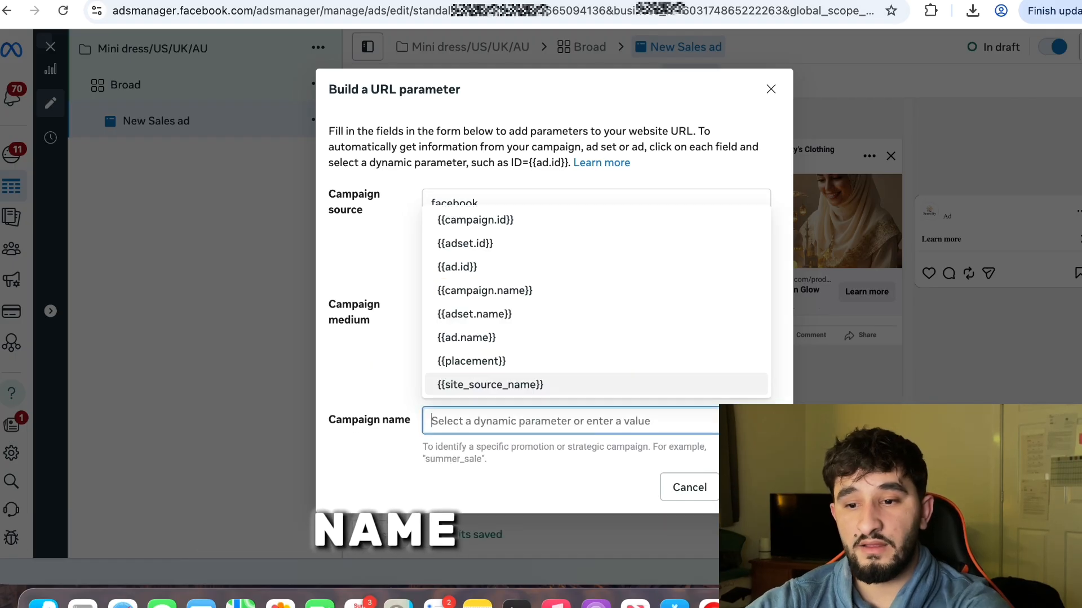
{"action": "left_click", "coordinate": [540, 328]}
{"action": "key", "text": "Tab"}
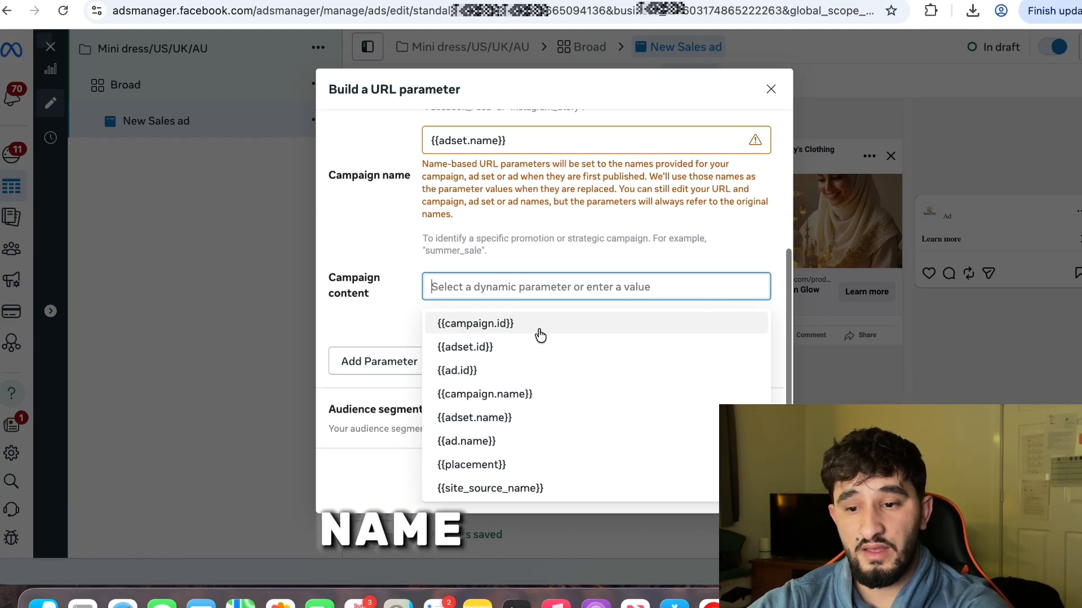
{"action": "left_click", "coordinate": [511, 445]}
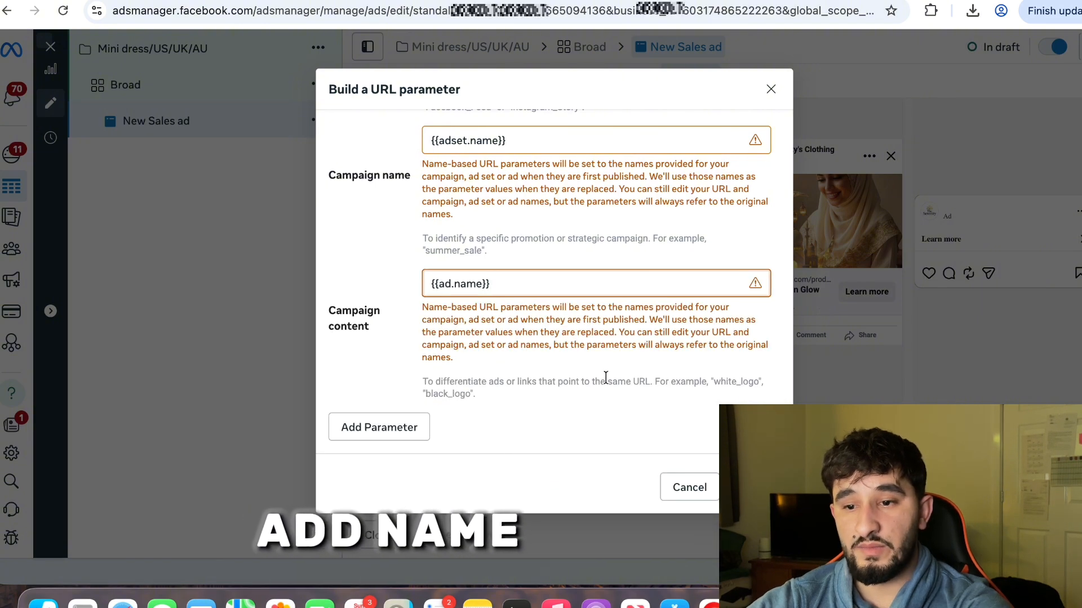
{"action": "scroll", "coordinate": [605, 378], "scroll_direction": "up", "scroll_amount": 5}
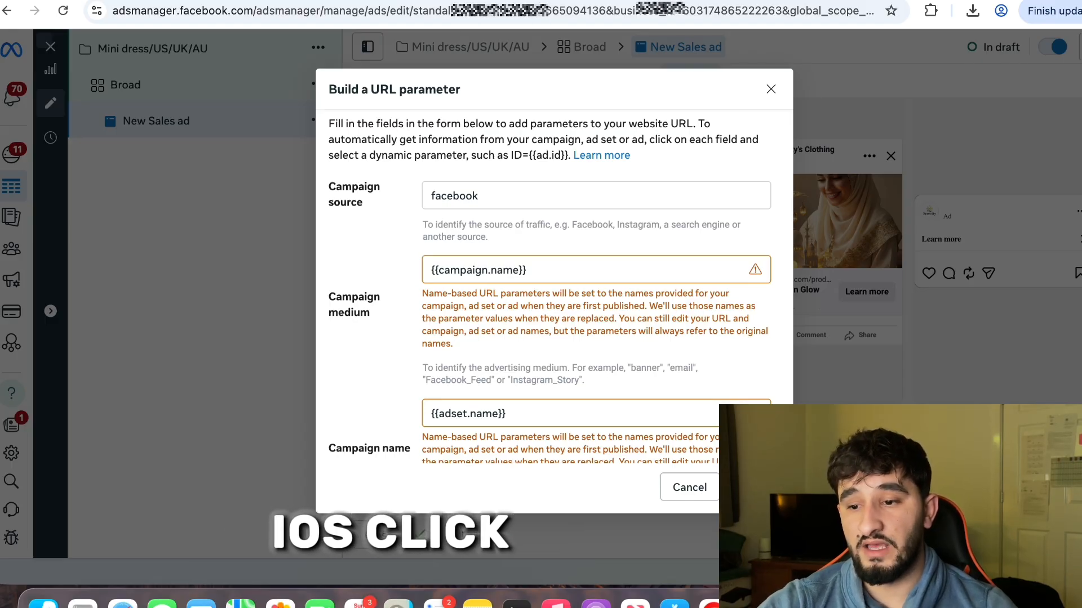
{"action": "left_click", "coordinate": [752, 487]}
Set up the ad creative as an image ad and accept the creative setup defaults to reach media selection.
{"action": "scroll", "coordinate": [632, 262], "scroll_direction": "up", "scroll_amount": 8}
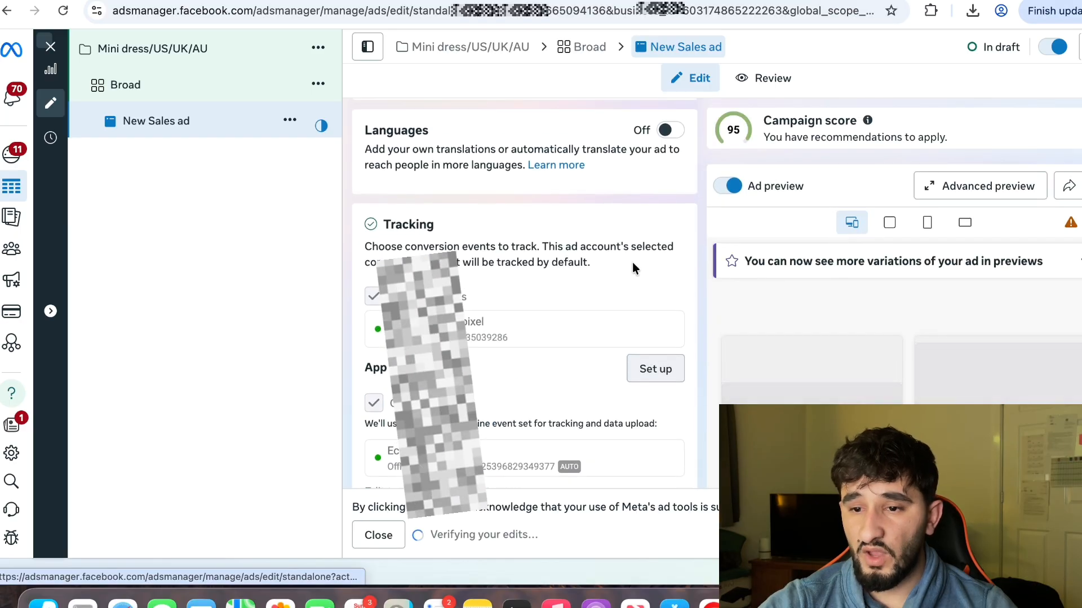
{"action": "scroll", "coordinate": [632, 262], "scroll_direction": "up", "scroll_amount": 3}
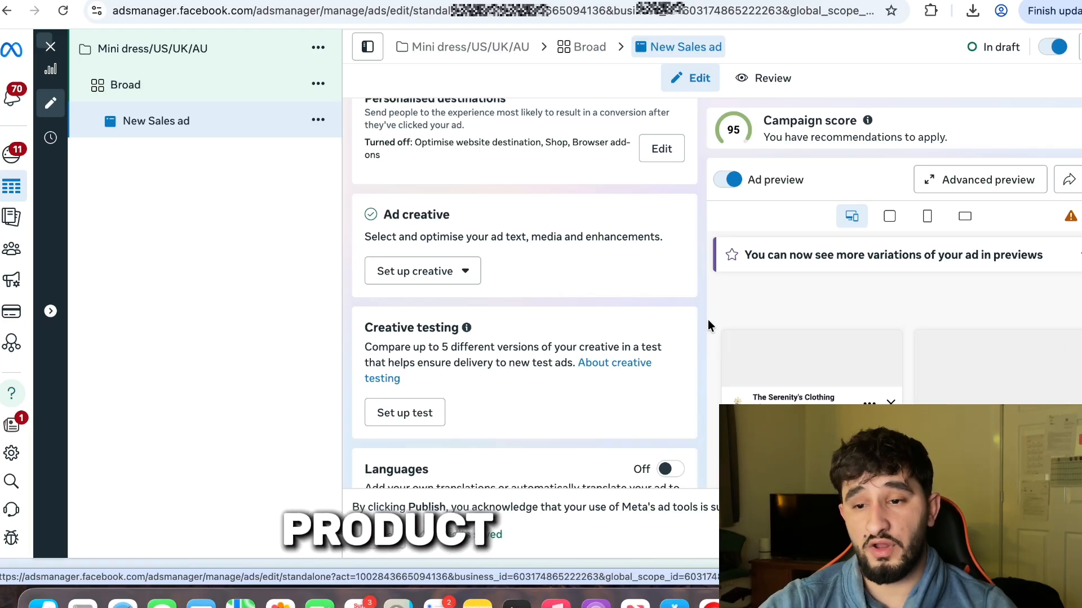
{"action": "left_click", "coordinate": [452, 280]}
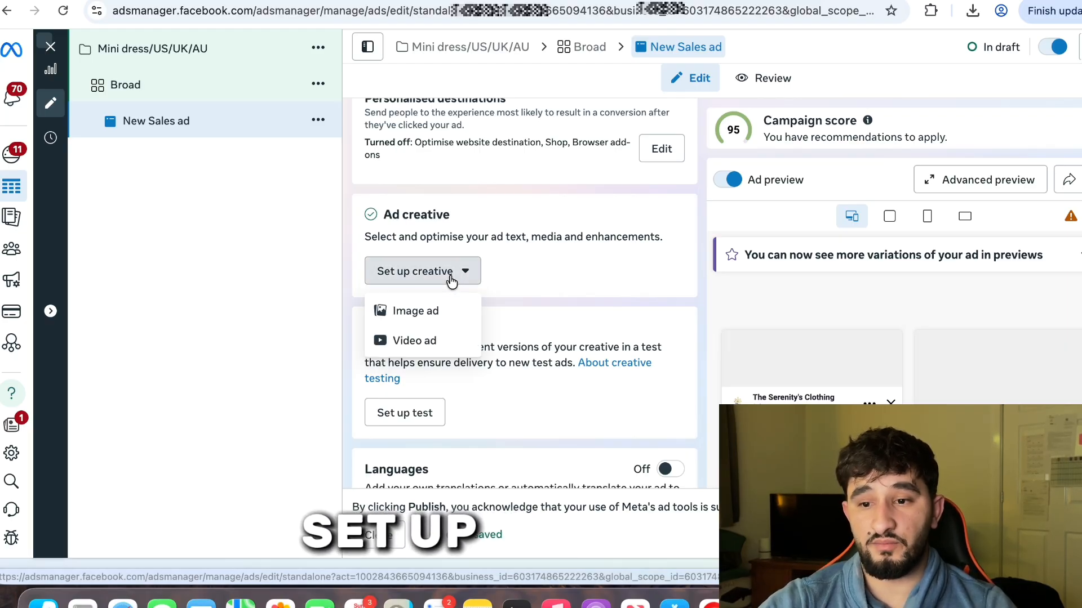
{"action": "left_click", "coordinate": [459, 316]}
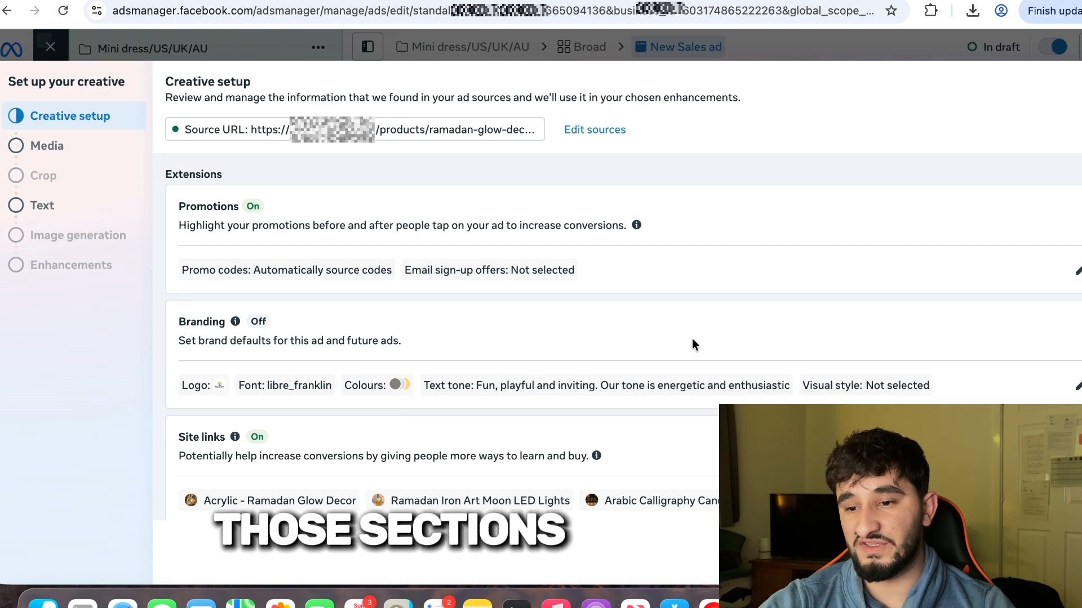
{"action": "left_click", "coordinate": [1065, 555]}
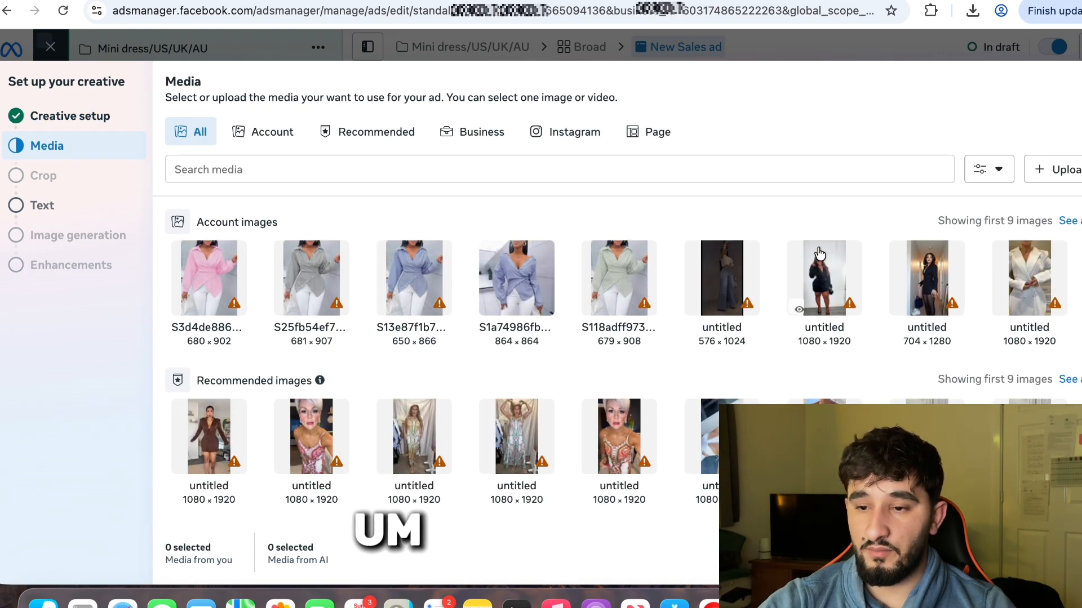
Upload Untitled design.png from the Downloads folder as the ad's image and proceed to the placement crops.
{"action": "left_click", "coordinate": [1063, 175]}
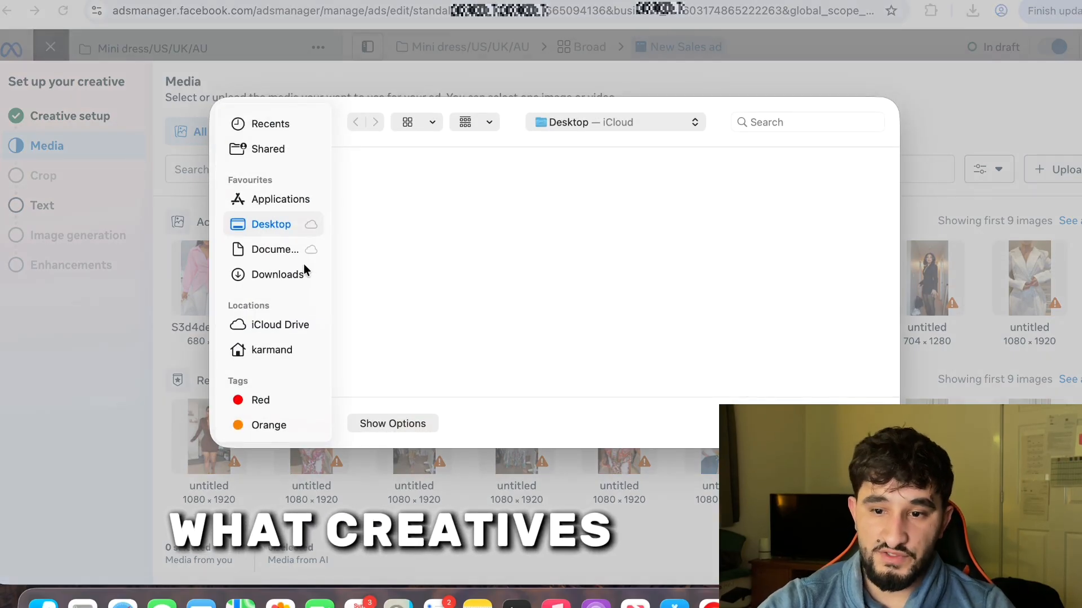
{"action": "left_click", "coordinate": [285, 273]}
{"action": "scroll", "coordinate": [485, 346], "scroll_direction": "down", "scroll_amount": 3}
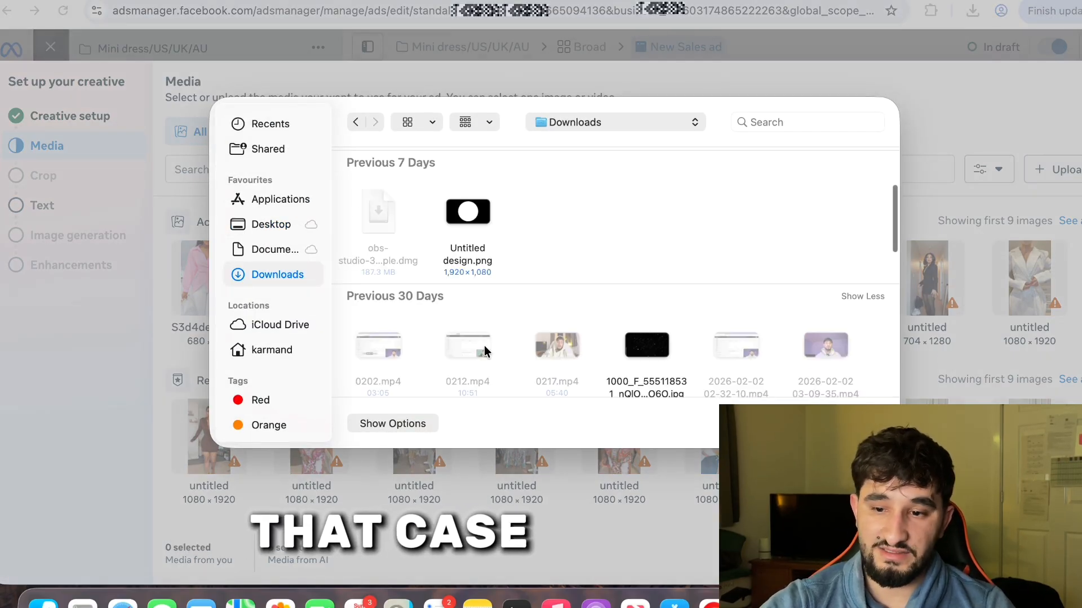
{"action": "left_click", "coordinate": [472, 209]}
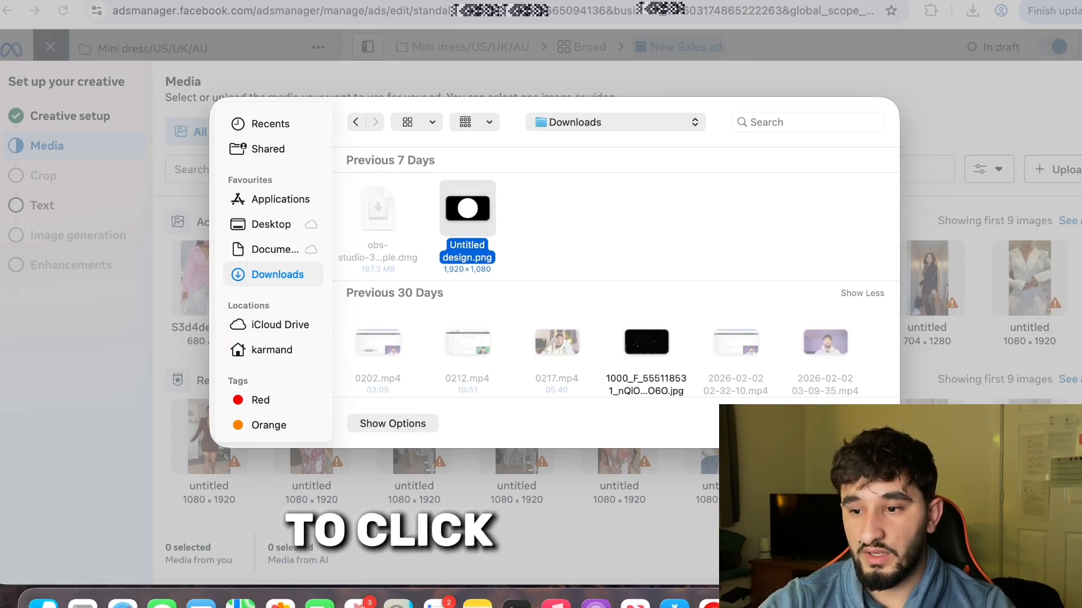
{"action": "left_click", "coordinate": [862, 423]}
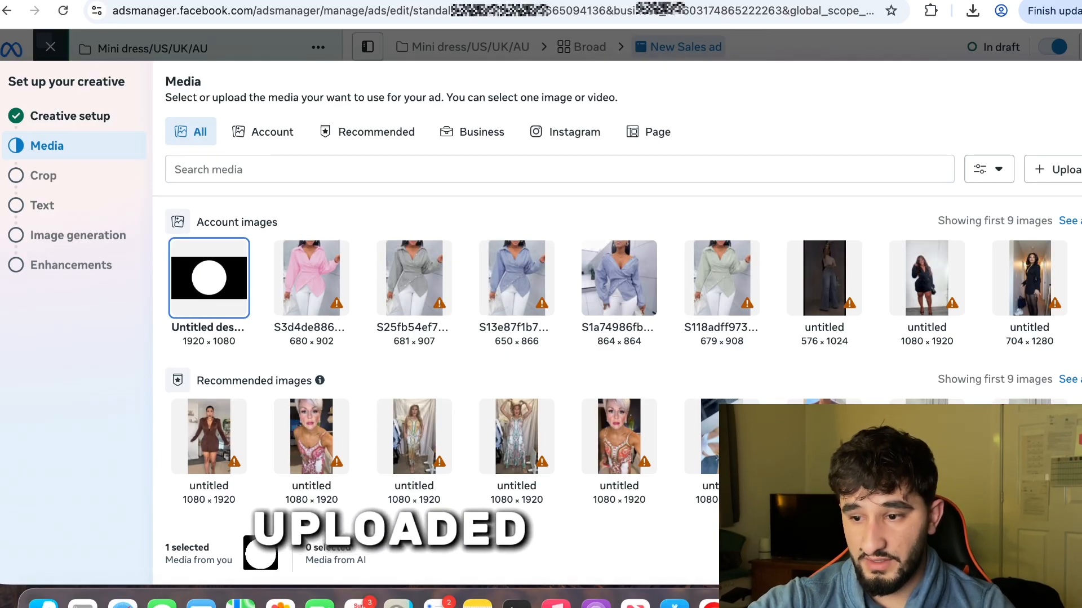
{"action": "left_click", "coordinate": [1063, 554]}
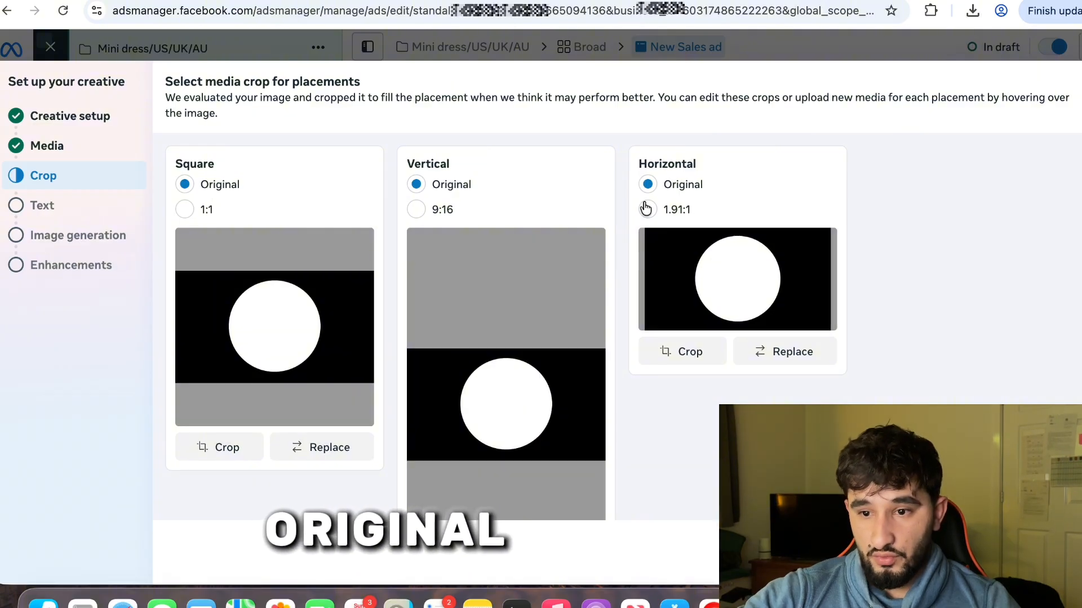
Try the 9:16 crop for the vertical placement, restore the original, and collapse the primary text's Advantage+ text generation in the text stage.
{"action": "left_click", "coordinate": [419, 214]}
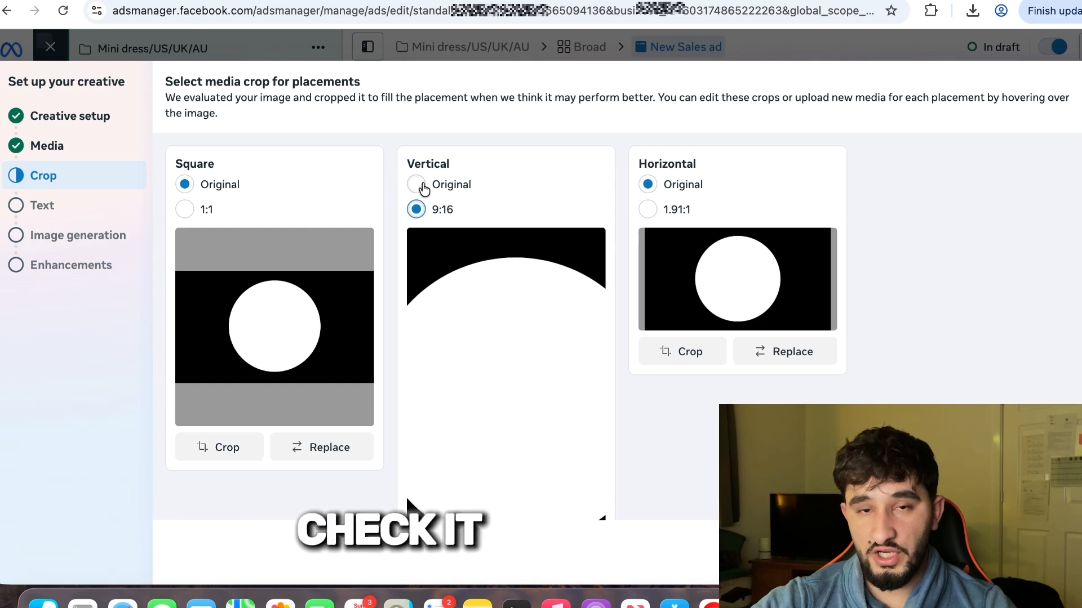
{"action": "left_click", "coordinate": [424, 189]}
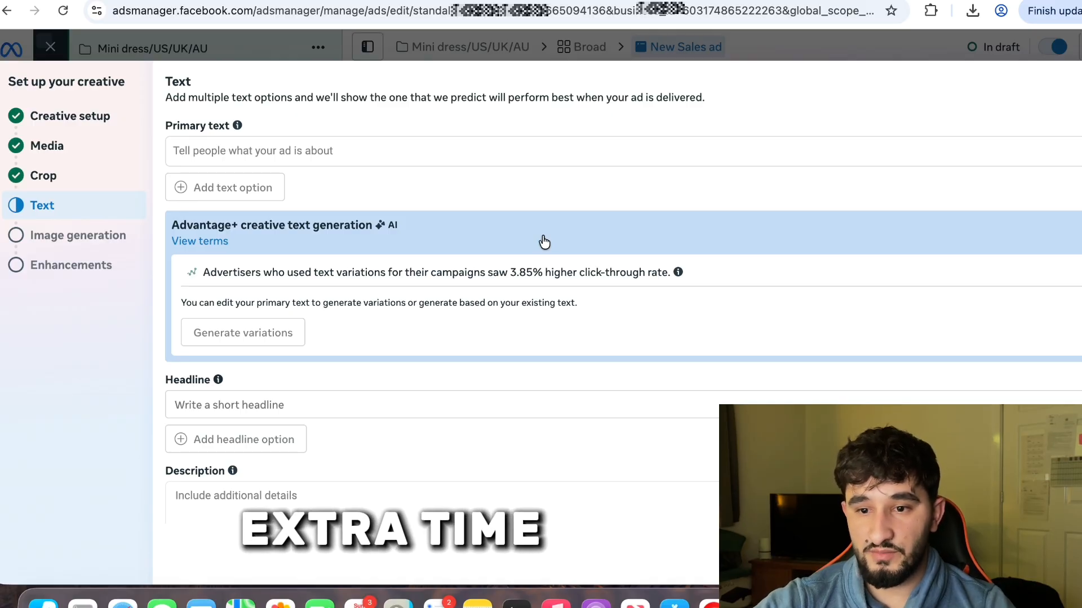
{"action": "left_click", "coordinate": [543, 242]}
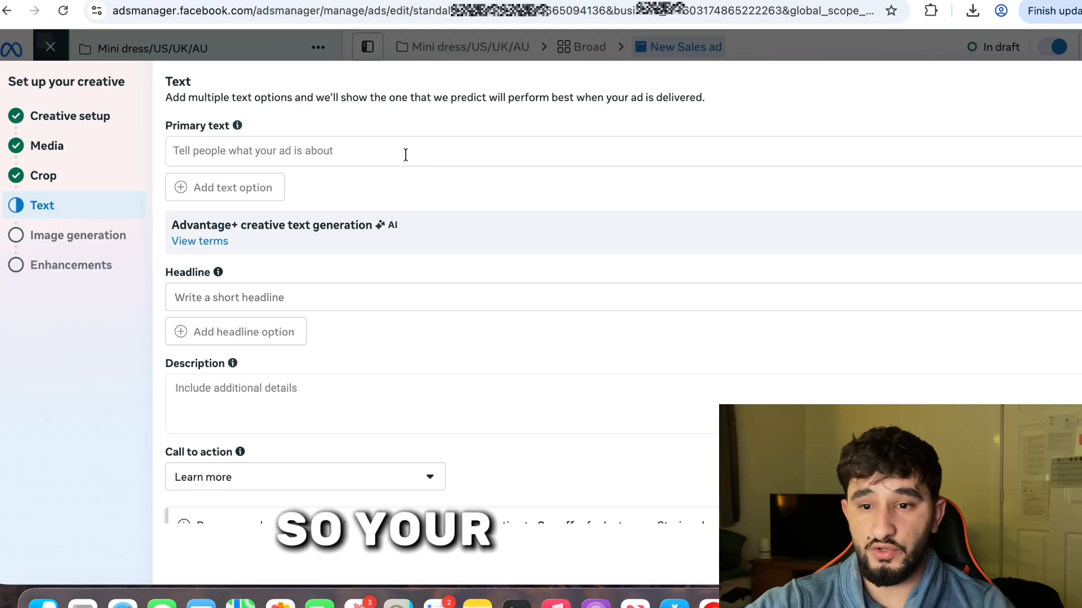
Copy ChatGPT's Option 1 ad copy from "Turn heads the moment you walk in" through "Limited stock available" into the ad's primary text.
{"action": "left_click", "coordinate": [405, 152]}
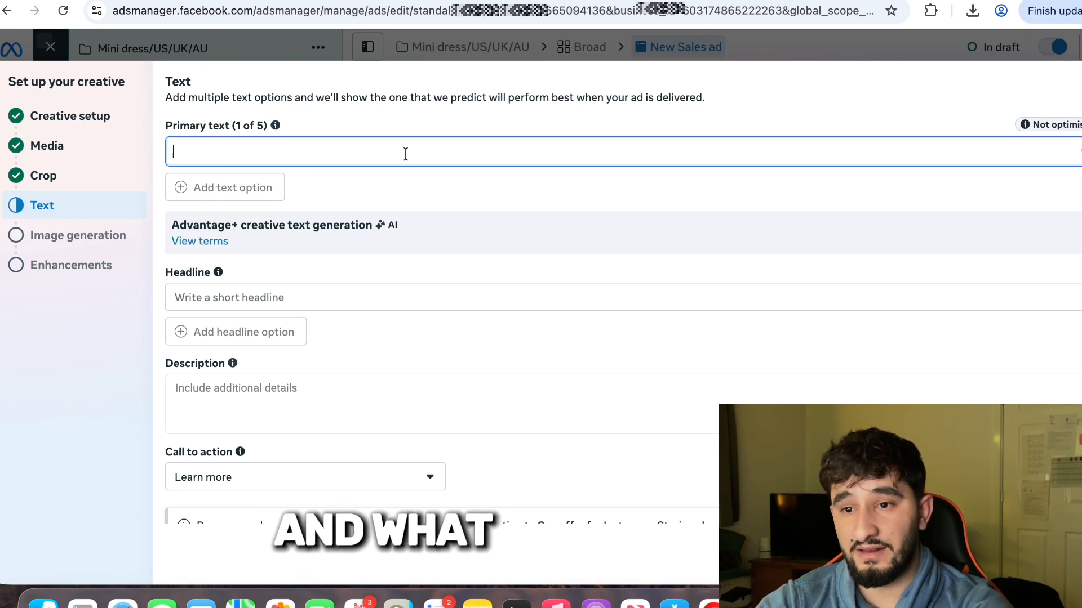
{"action": "left_click", "coordinate": [149, 0]}
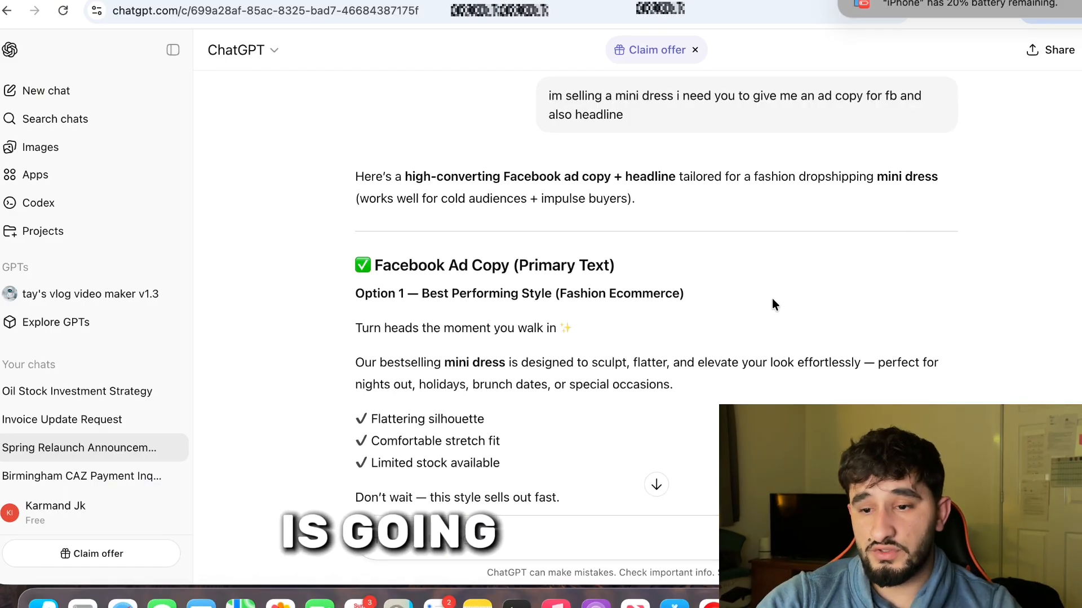
{"action": "scroll", "coordinate": [771, 304], "scroll_direction": "down", "scroll_amount": 5}
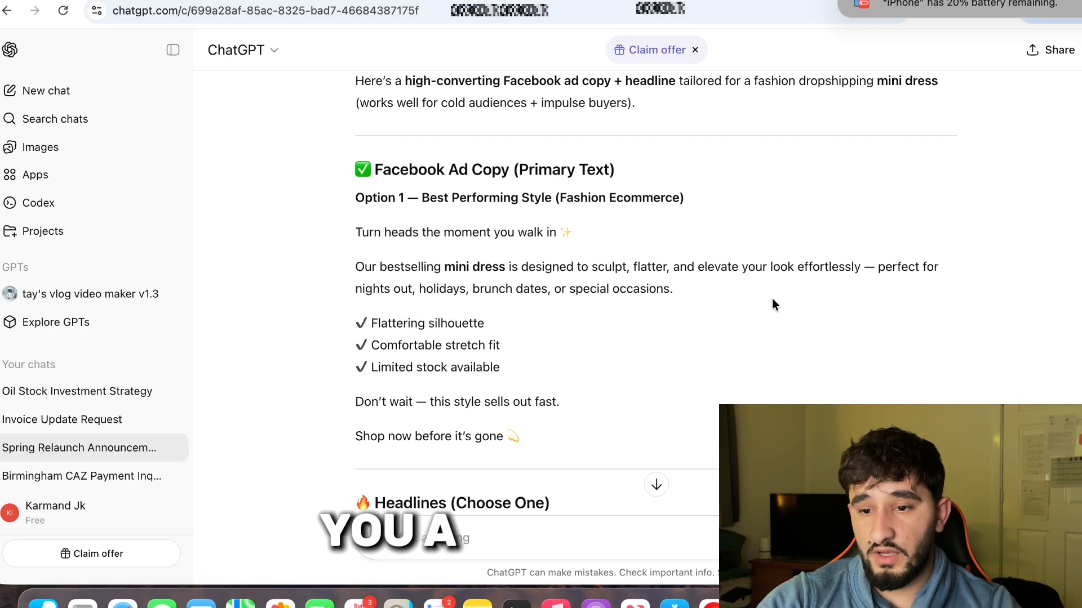
{"action": "scroll", "coordinate": [527, 407], "scroll_direction": "down", "scroll_amount": 3}
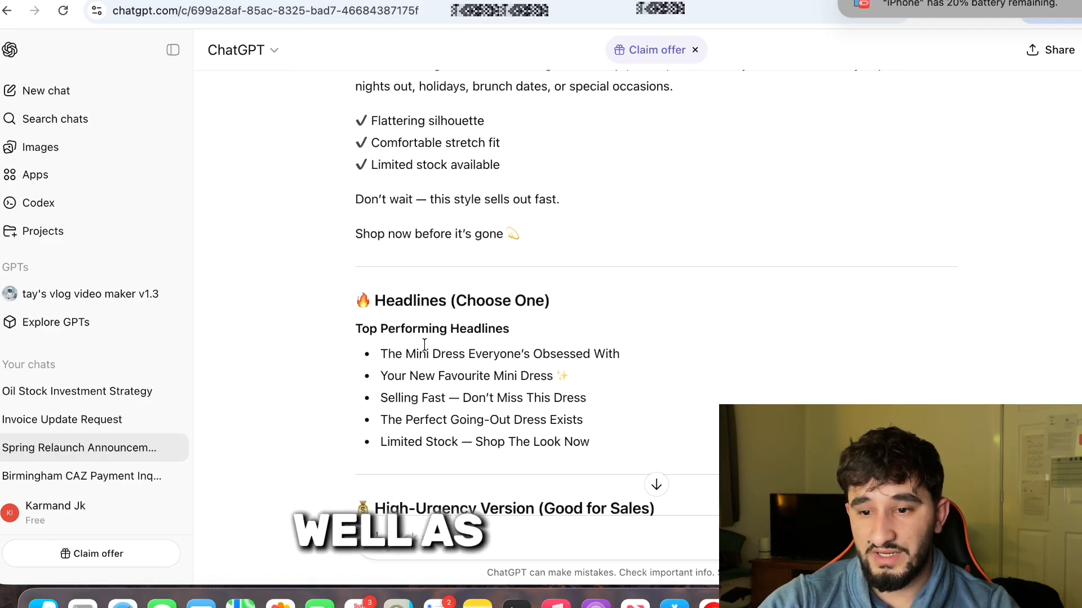
{"action": "scroll", "coordinate": [512, 293], "scroll_direction": "up", "scroll_amount": 3}
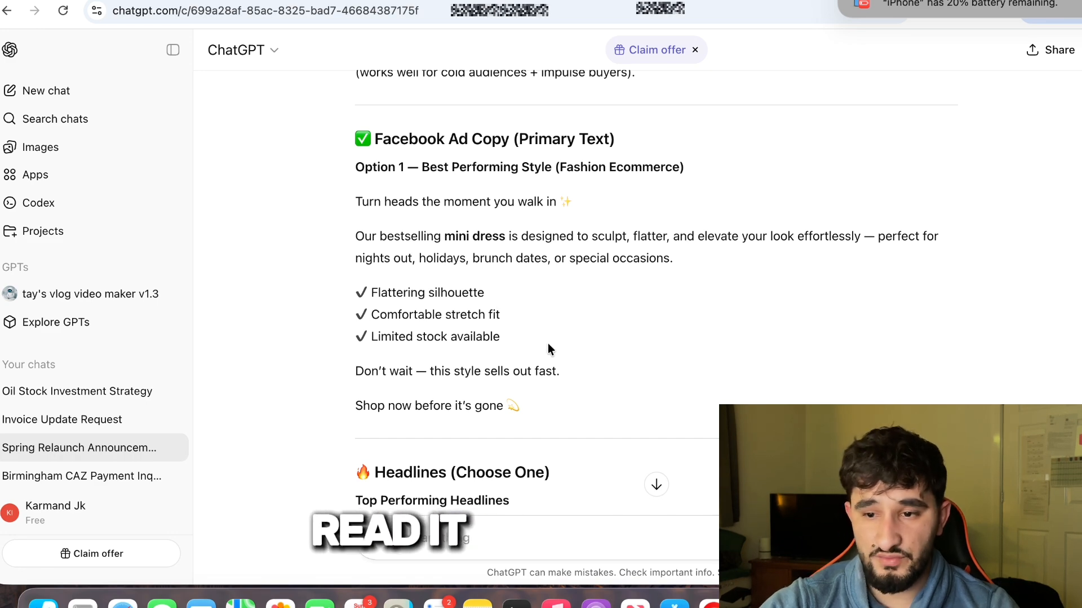
{"action": "left_click_drag", "start_coordinate": [533, 347], "coordinate": [342, 202]}
{"action": "left_click", "coordinate": [288, 0]}
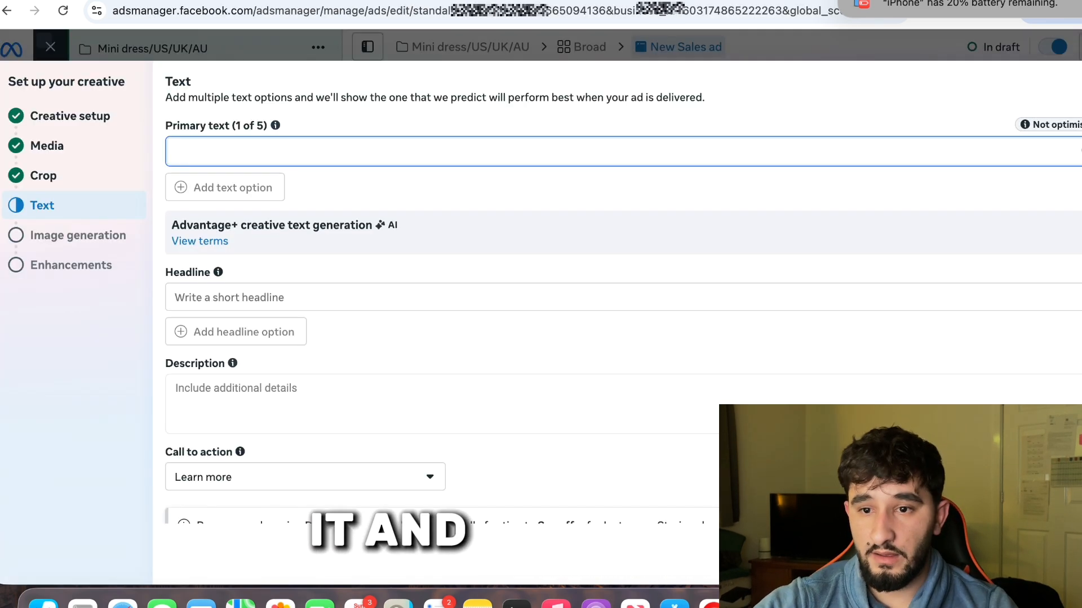
{"action": "type", "text": "Turn heads the moment you walk in ✨  Our bestselling mini dress is designed to sculpt, flatter, and elevate your look effortlessly — perfect for nights out, holidays, brunch dates, or special occasions.  ✔ Flattering silhouette ✔ Comfortable stretch fit ✔ Limited stock available"}
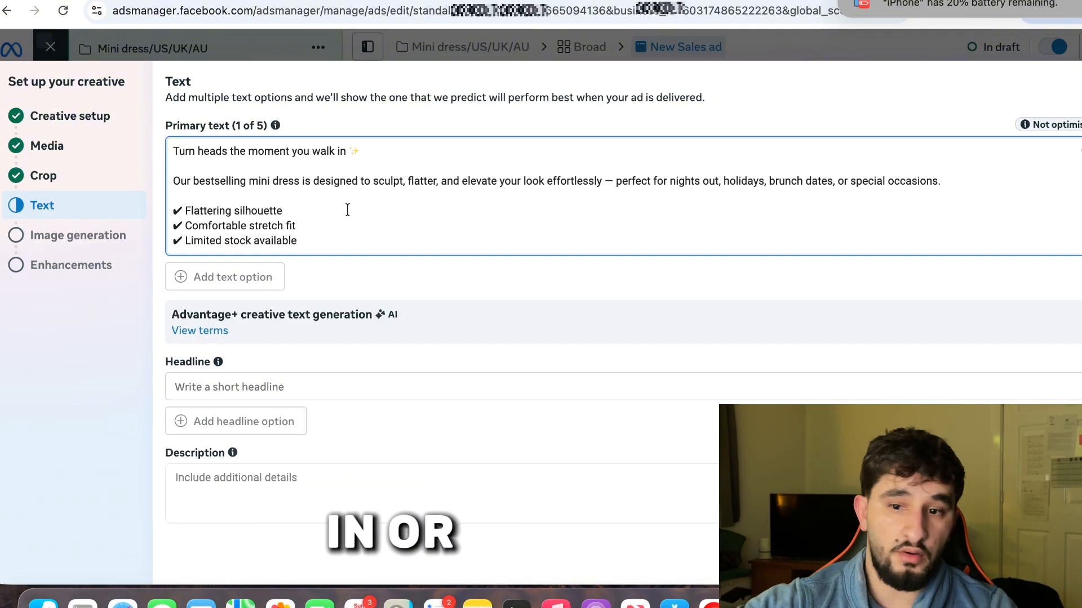
{"action": "left_click", "coordinate": [420, 326]}
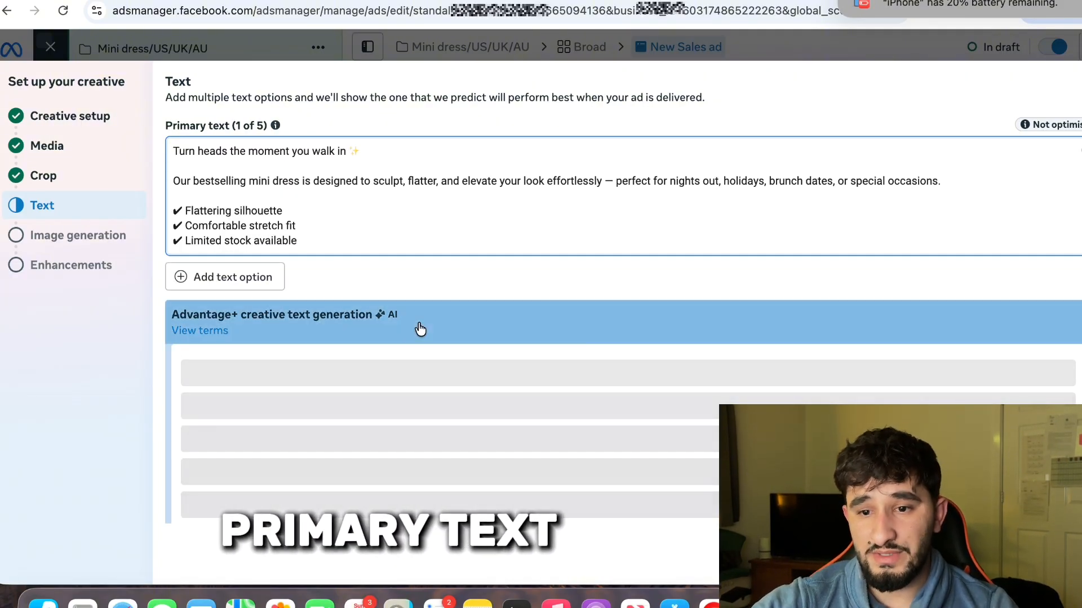
Copy the headline "Your New Favourite Mini Dress ✨" from the ChatGPT suggestions into the ad's headline.
{"action": "left_click", "coordinate": [299, 0]}
{"action": "scroll", "coordinate": [473, 462], "scroll_direction": "down", "scroll_amount": 3}
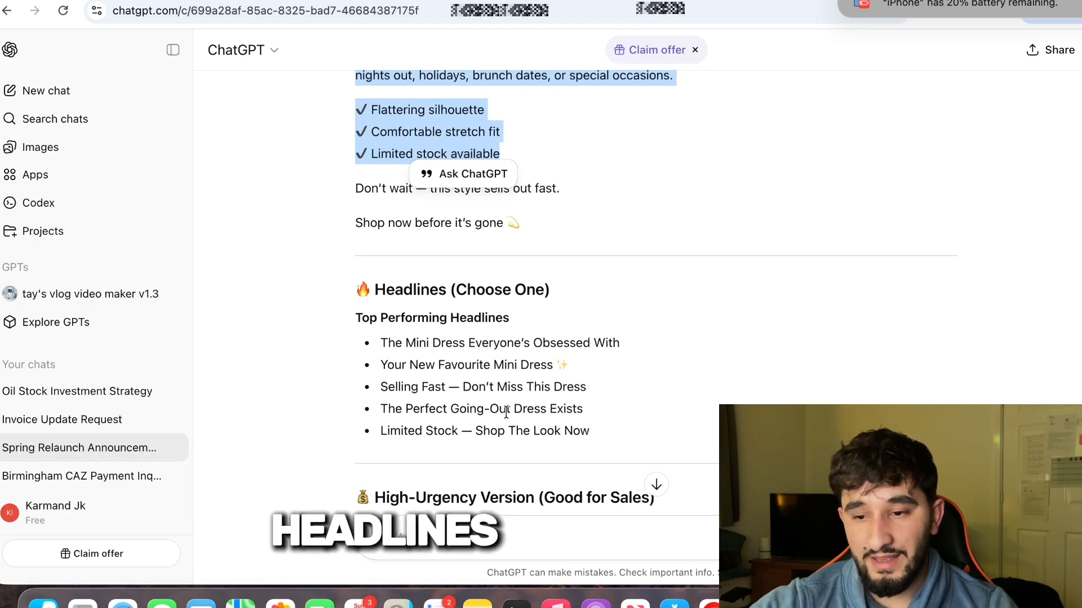
{"action": "left_click_drag", "start_coordinate": [567, 365], "coordinate": [384, 369]}
{"action": "key", "text": "super+c"}
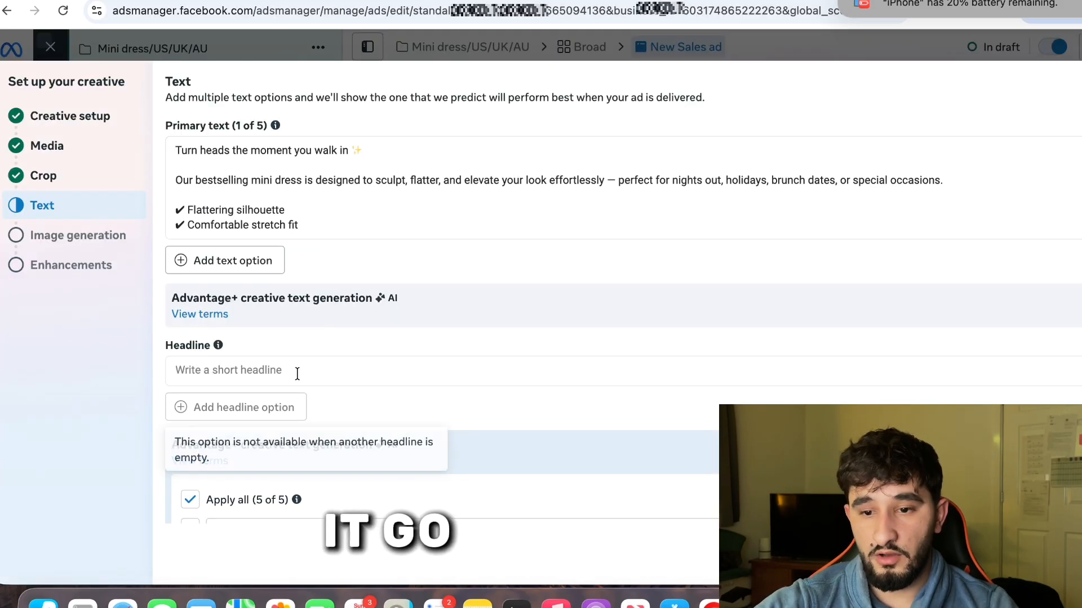
{"action": "left_click", "coordinate": [297, 373]}
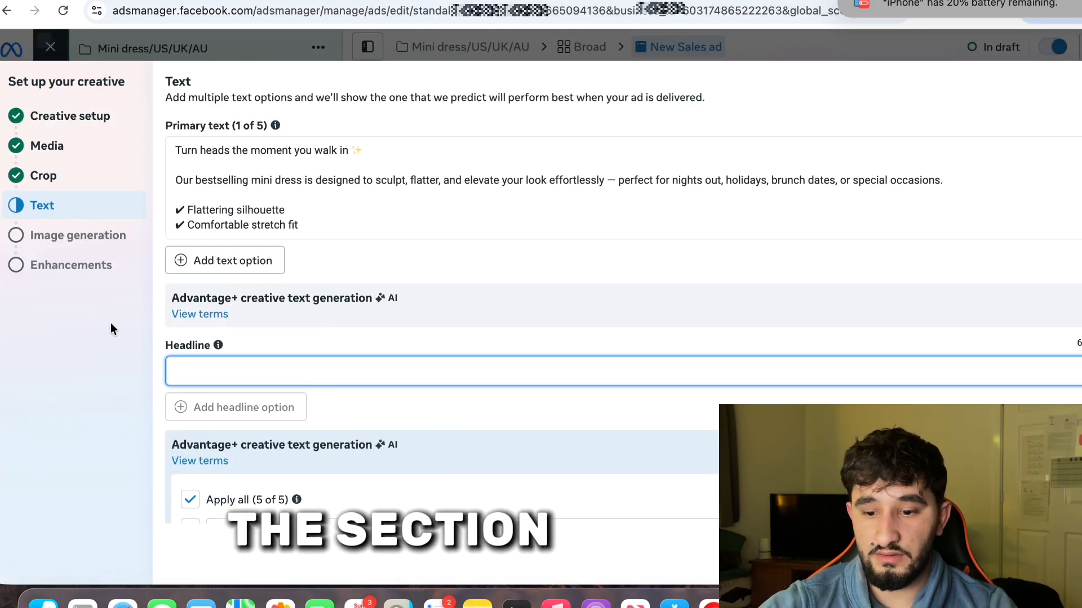
{"action": "key", "text": "super+v"}
Review the Advantage+ generated variations for the primary text and headline, and collapse both text generation sections.
{"action": "scroll", "coordinate": [374, 368], "scroll_direction": "down", "scroll_amount": 3}
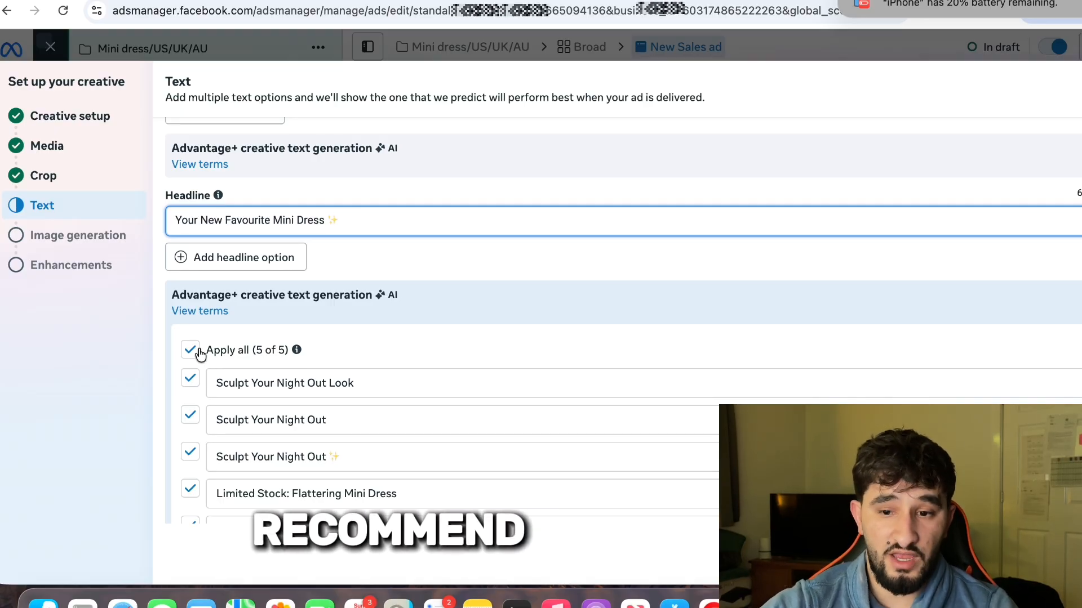
{"action": "scroll", "coordinate": [349, 316], "scroll_direction": "up", "scroll_amount": 5}
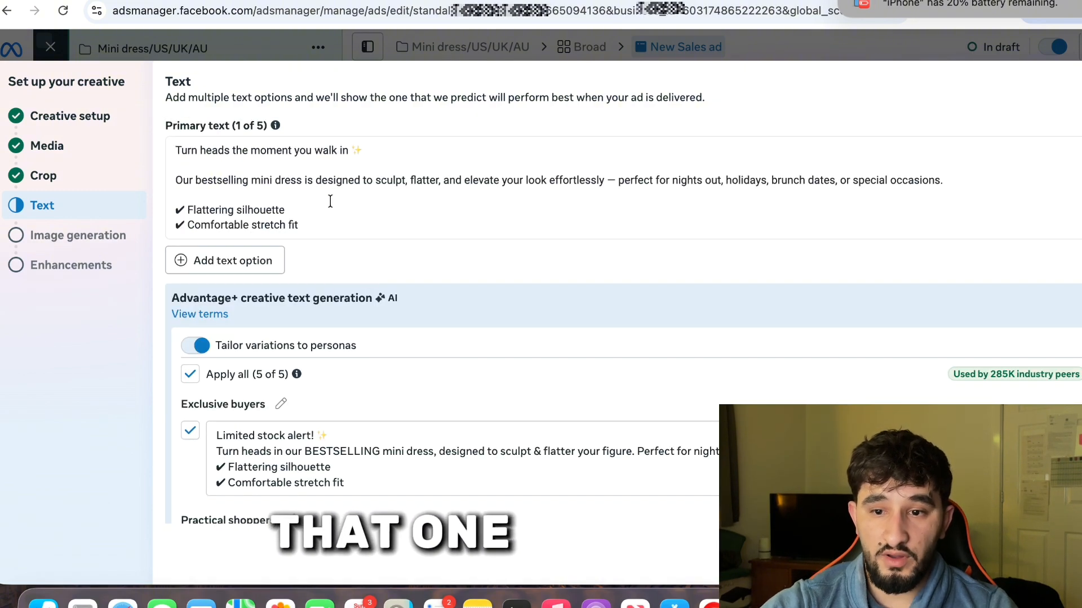
{"action": "left_click", "coordinate": [334, 215]}
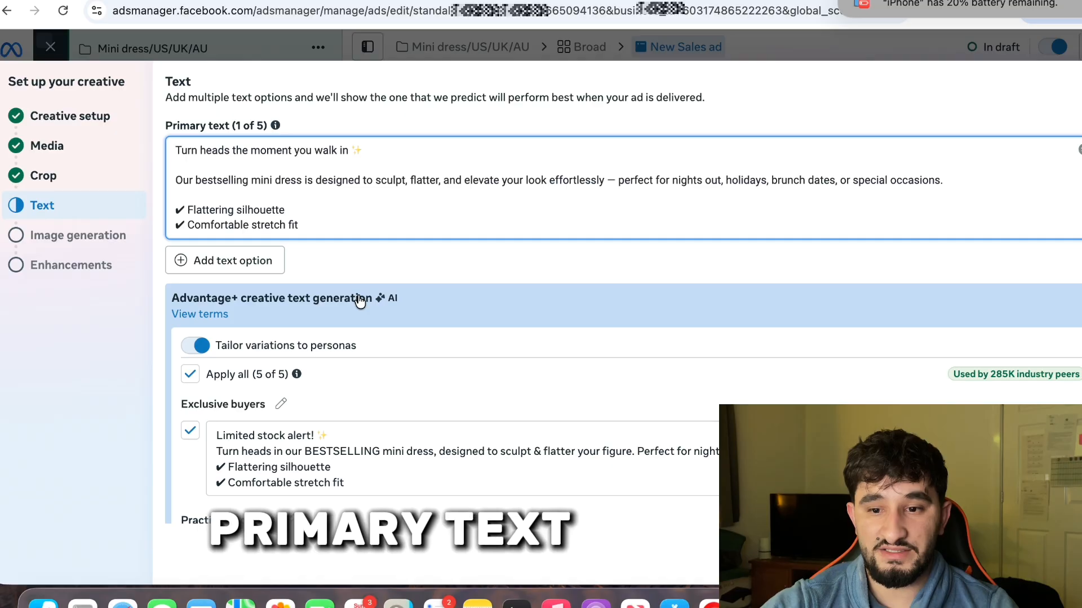
{"action": "left_click", "coordinate": [359, 301]}
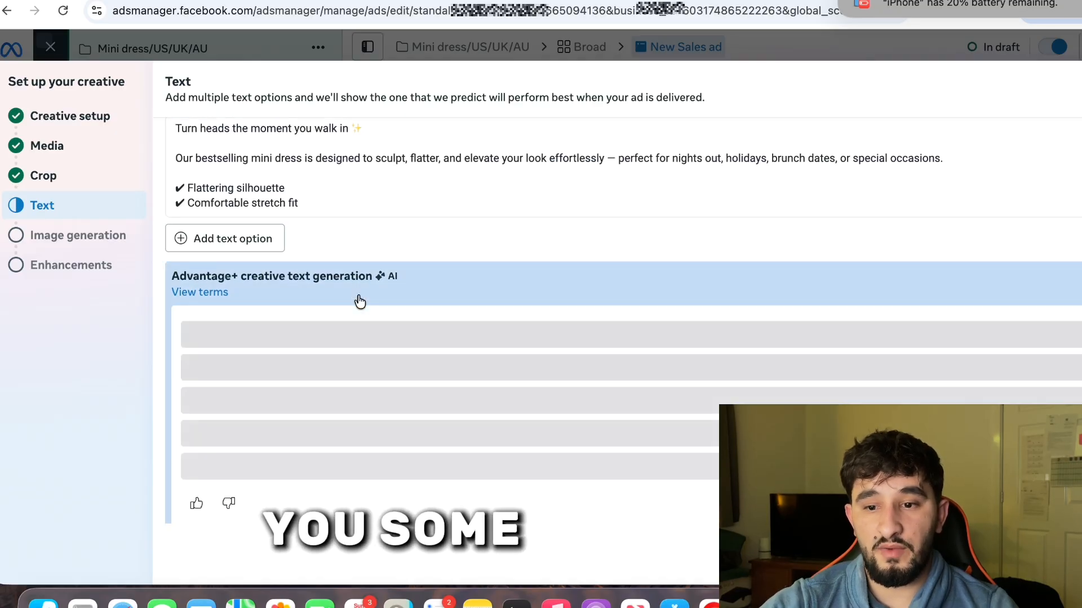
{"action": "scroll", "coordinate": [359, 301], "scroll_direction": "down", "scroll_amount": 1}
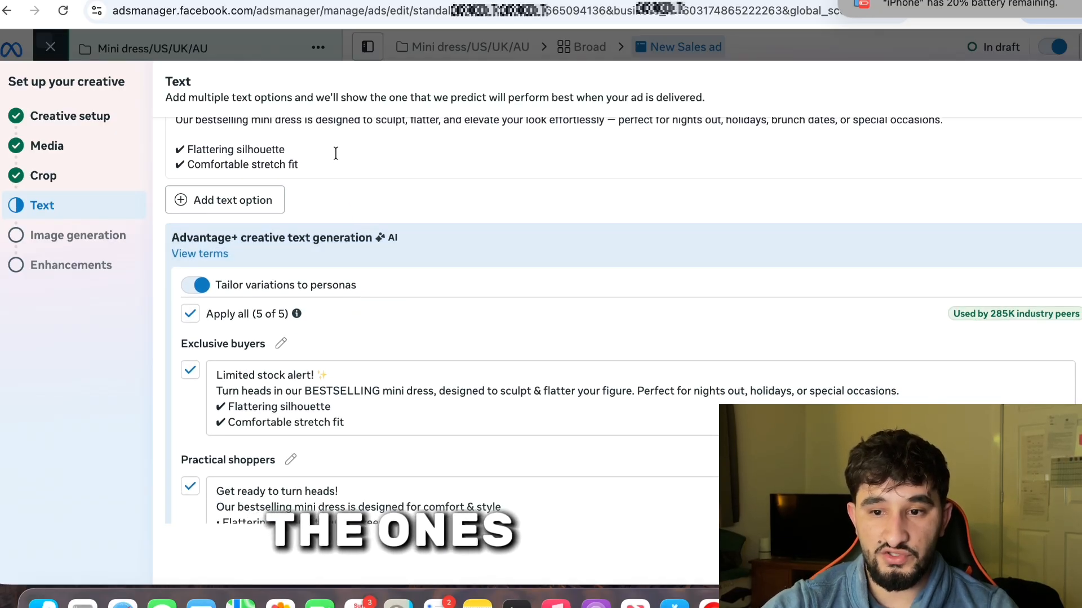
{"action": "scroll", "coordinate": [329, 299], "scroll_direction": "down", "scroll_amount": 5}
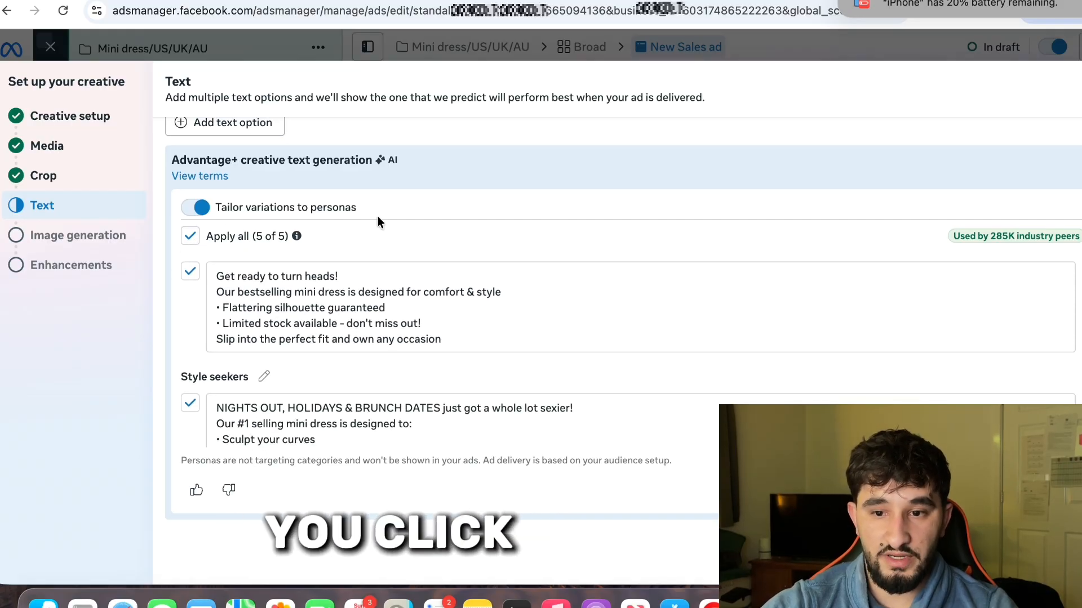
{"action": "left_click", "coordinate": [447, 184]}
{"action": "left_click", "coordinate": [426, 321]}
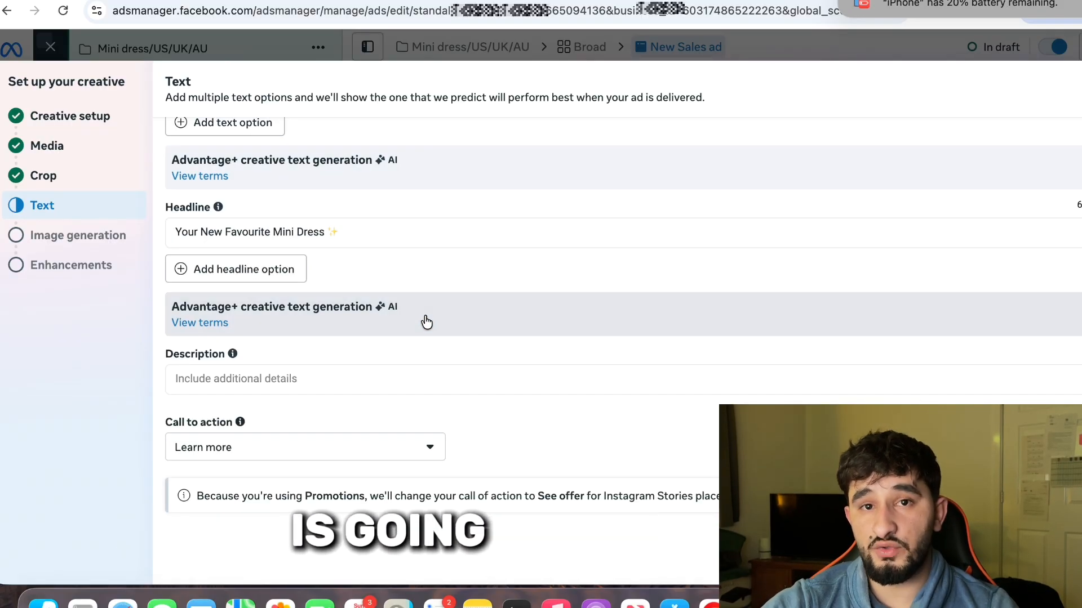
{"action": "left_click", "coordinate": [404, 171]}
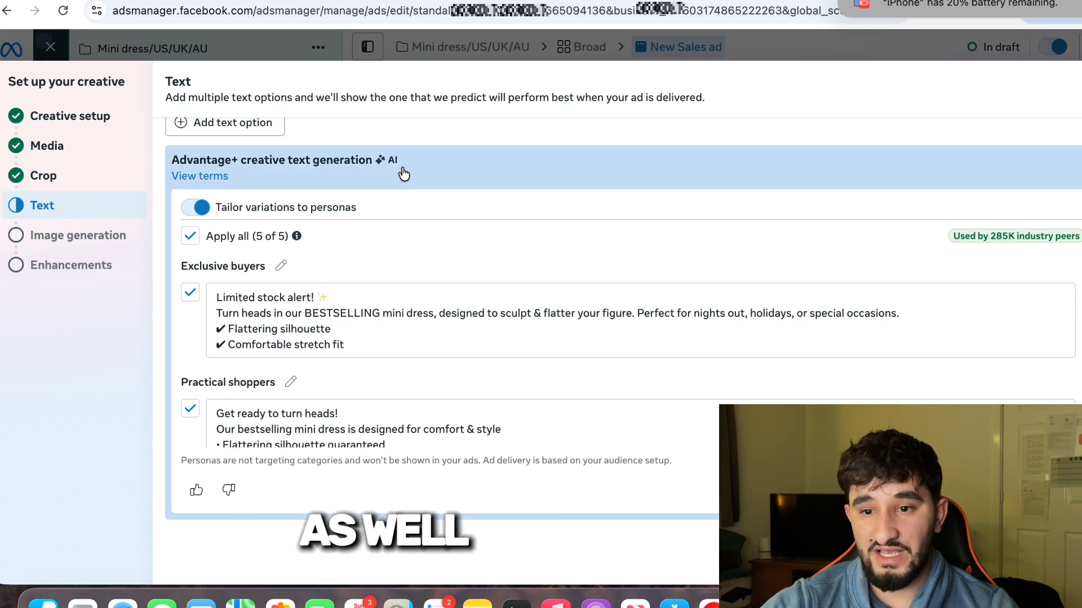
{"action": "scroll", "coordinate": [383, 180], "scroll_direction": "up", "scroll_amount": 2}
{"action": "left_click", "coordinate": [364, 291]}
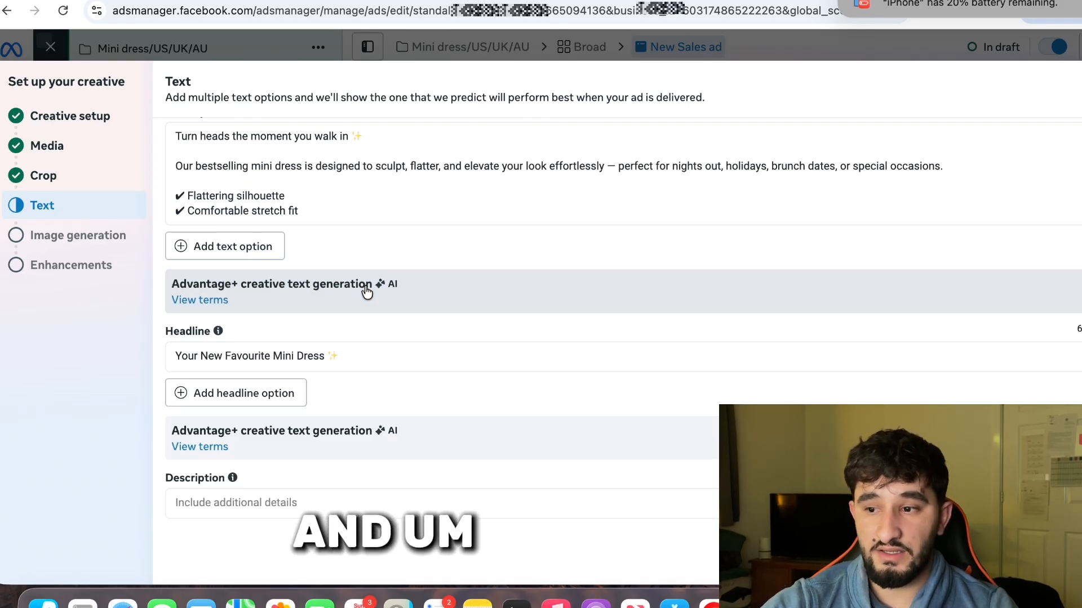
Set the ad's call to action to Shop now.
{"action": "scroll", "coordinate": [408, 400], "scroll_direction": "down", "scroll_amount": 2}
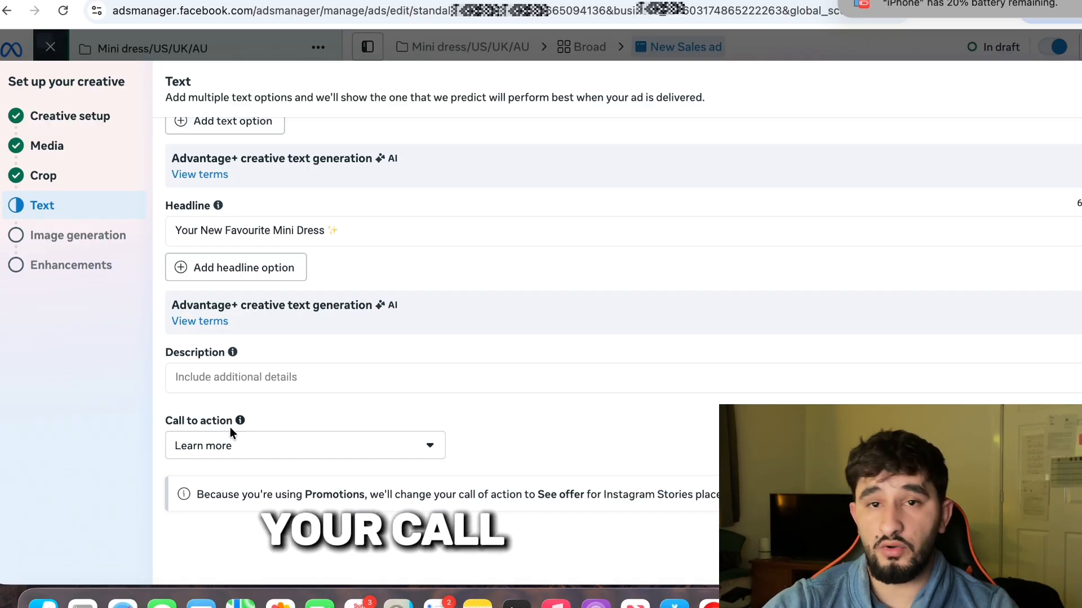
{"action": "left_click", "coordinate": [263, 456]}
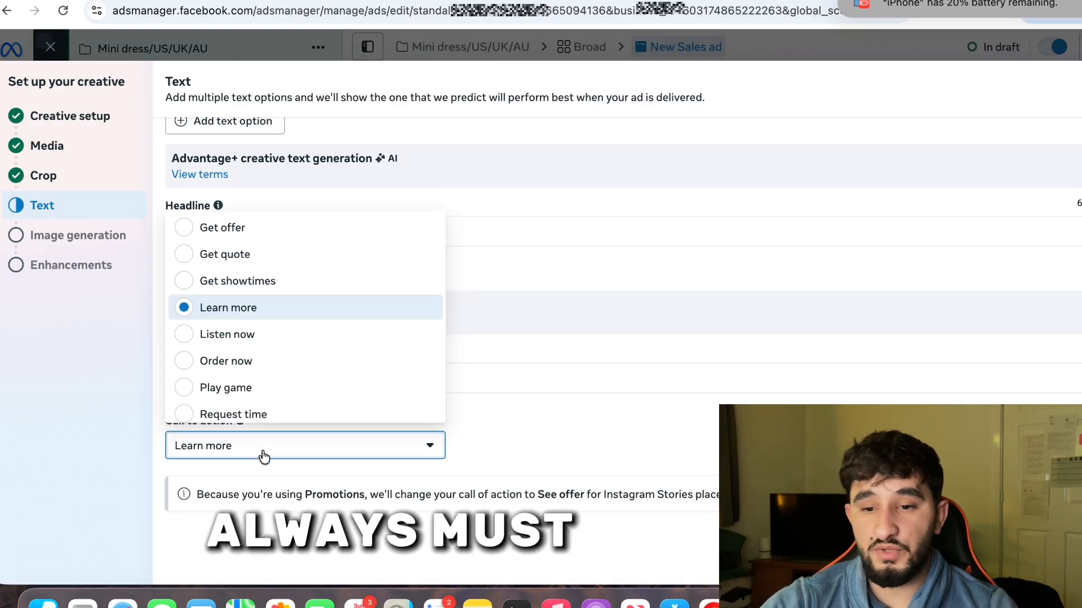
{"action": "scroll", "coordinate": [318, 355], "scroll_direction": "down", "scroll_amount": 5}
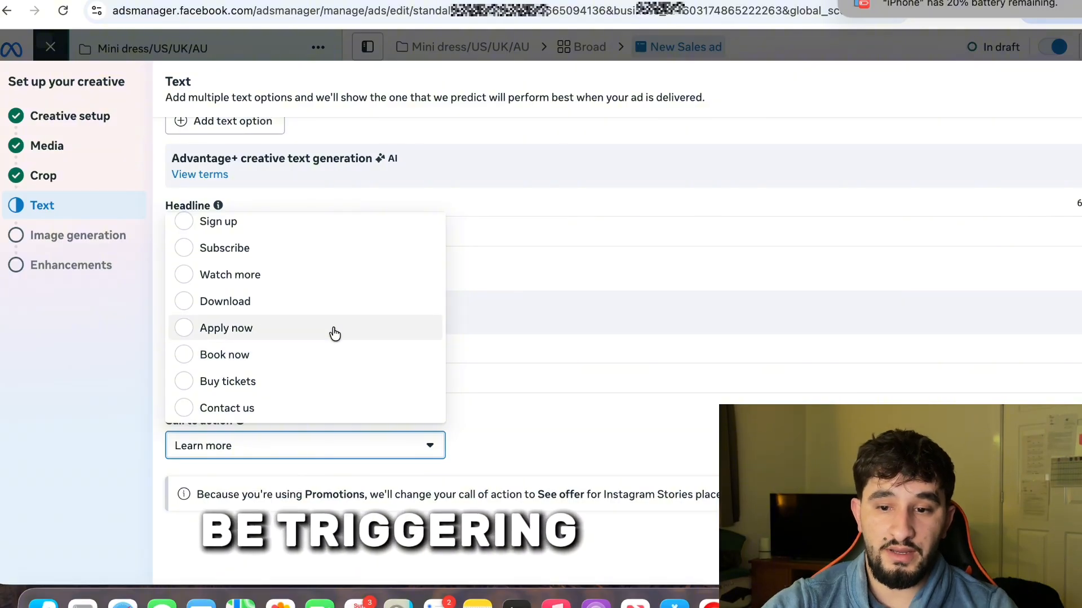
{"action": "scroll", "coordinate": [334, 333], "scroll_direction": "up", "scroll_amount": 2}
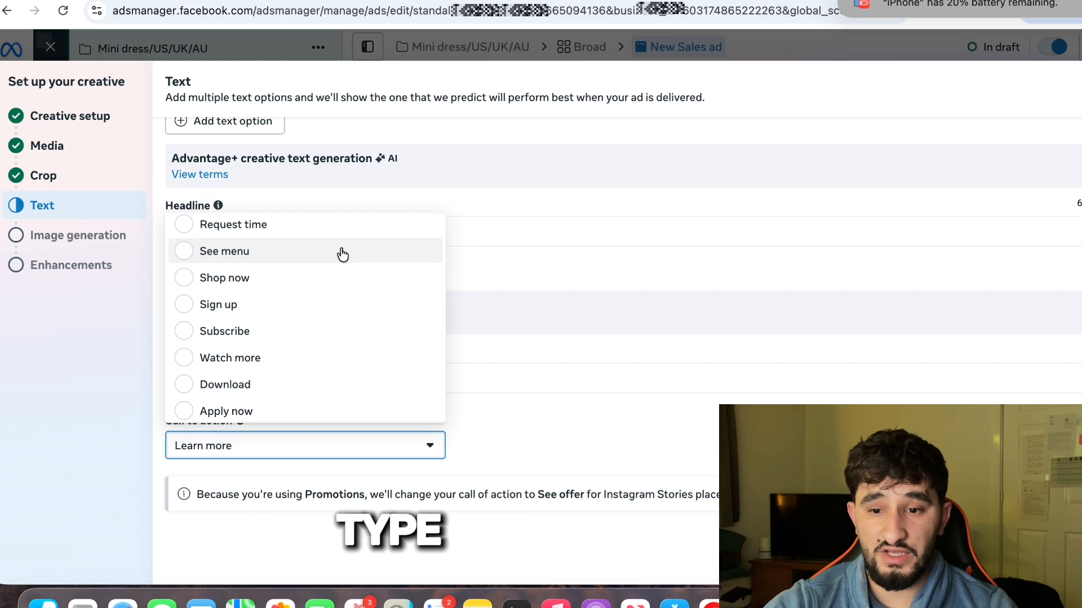
{"action": "scroll", "coordinate": [319, 338], "scroll_direction": "down", "scroll_amount": 2}
{"action": "scroll", "coordinate": [321, 338], "scroll_direction": "up", "scroll_amount": 1}
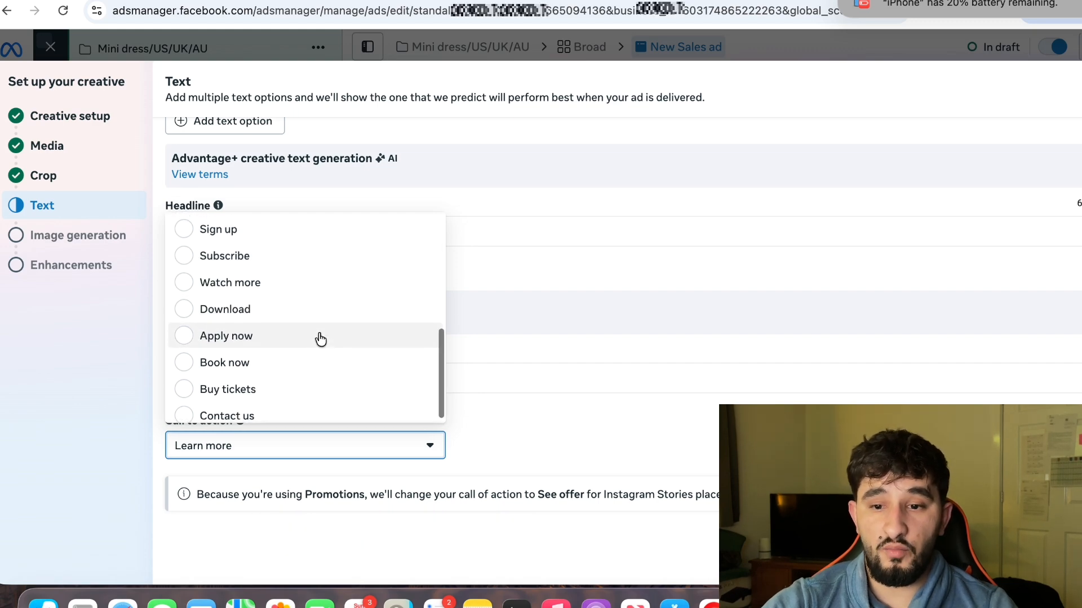
{"action": "scroll", "coordinate": [276, 273], "scroll_direction": "up", "scroll_amount": 2}
{"action": "scroll", "coordinate": [286, 265], "scroll_direction": "up", "scroll_amount": 2}
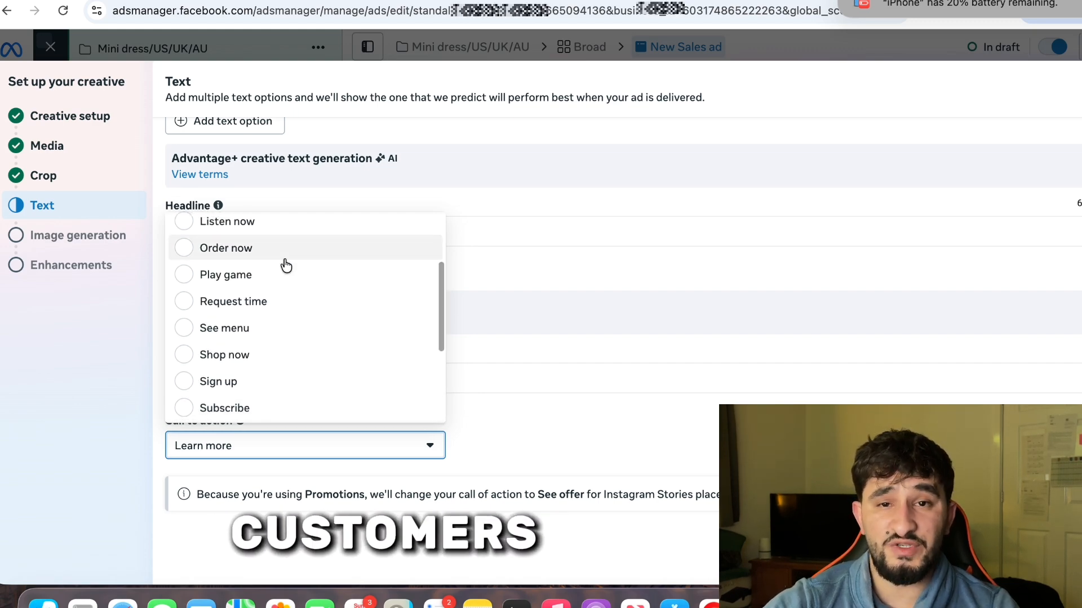
{"action": "scroll", "coordinate": [286, 266], "scroll_direction": "up", "scroll_amount": 3}
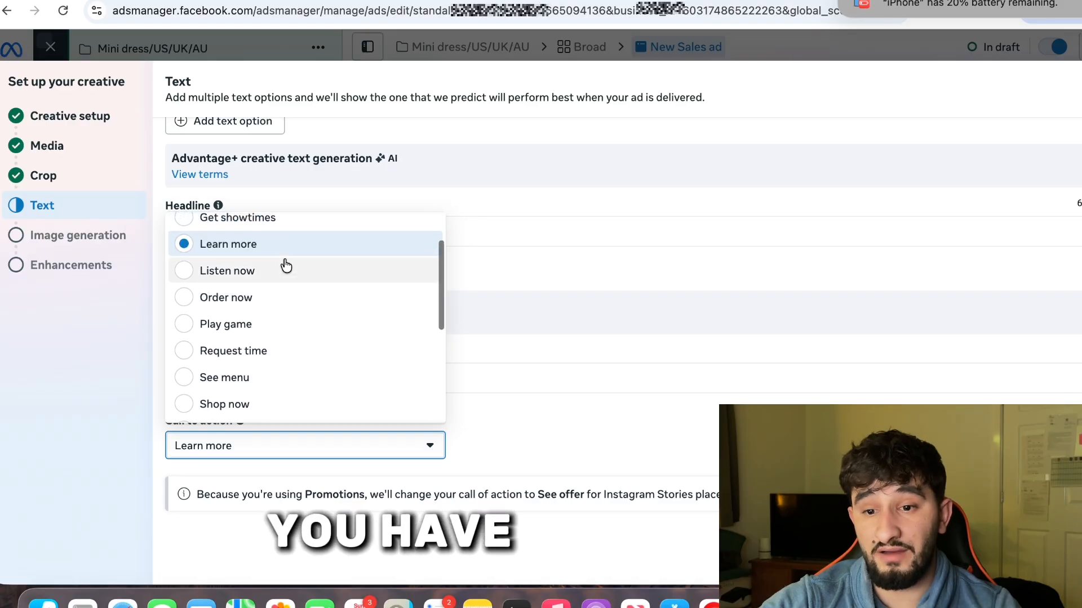
{"action": "left_click", "coordinate": [274, 406]}
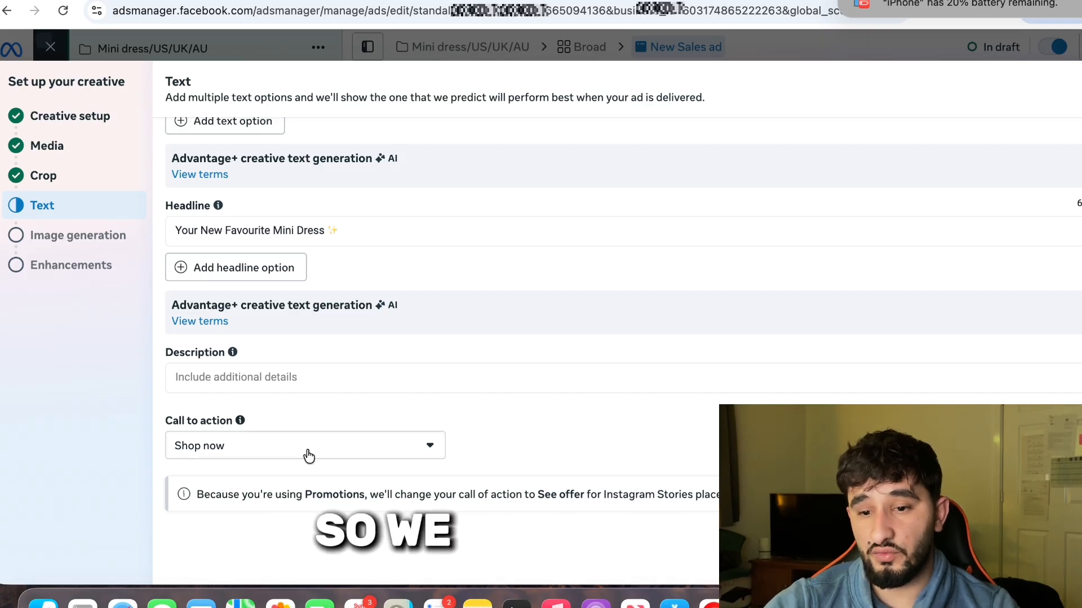
Proceed past image generation without adding AI images, keep the default Advantage+ creative enhancements, and finish the creative setup.
{"action": "left_click", "coordinate": [1053, 557]}
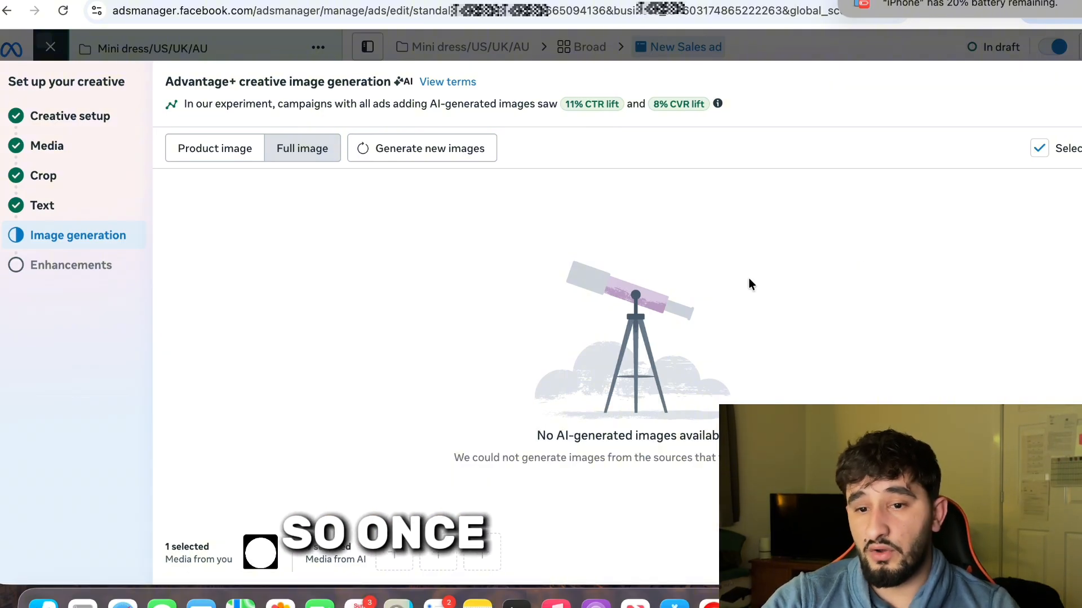
{"action": "left_click", "coordinate": [1042, 554]}
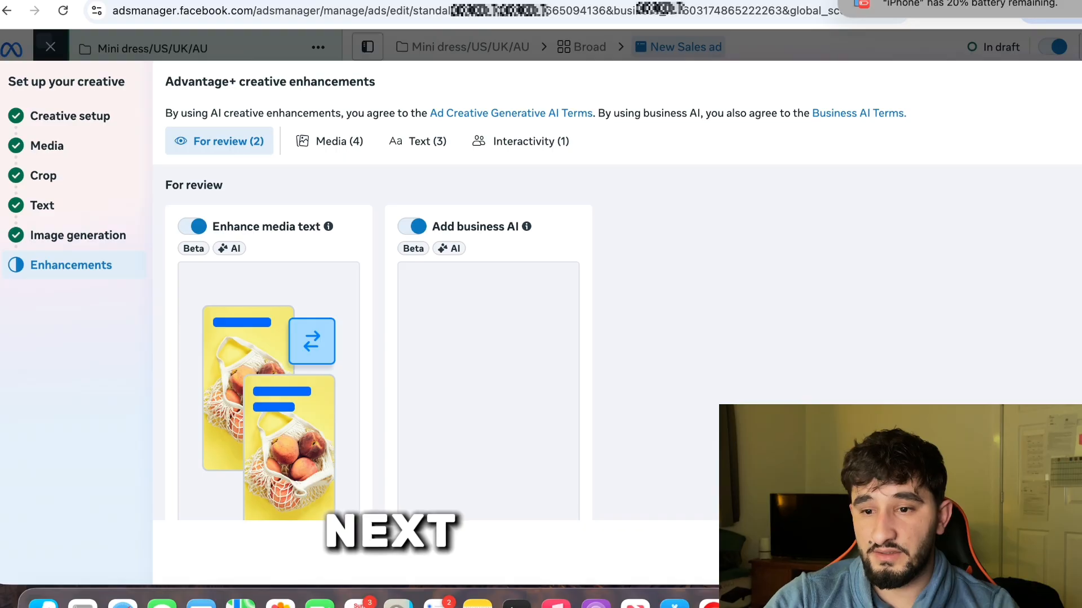
{"action": "scroll", "coordinate": [513, 231], "scroll_direction": "down", "scroll_amount": 4}
{"action": "scroll", "coordinate": [513, 229], "scroll_direction": "up", "scroll_amount": 3}
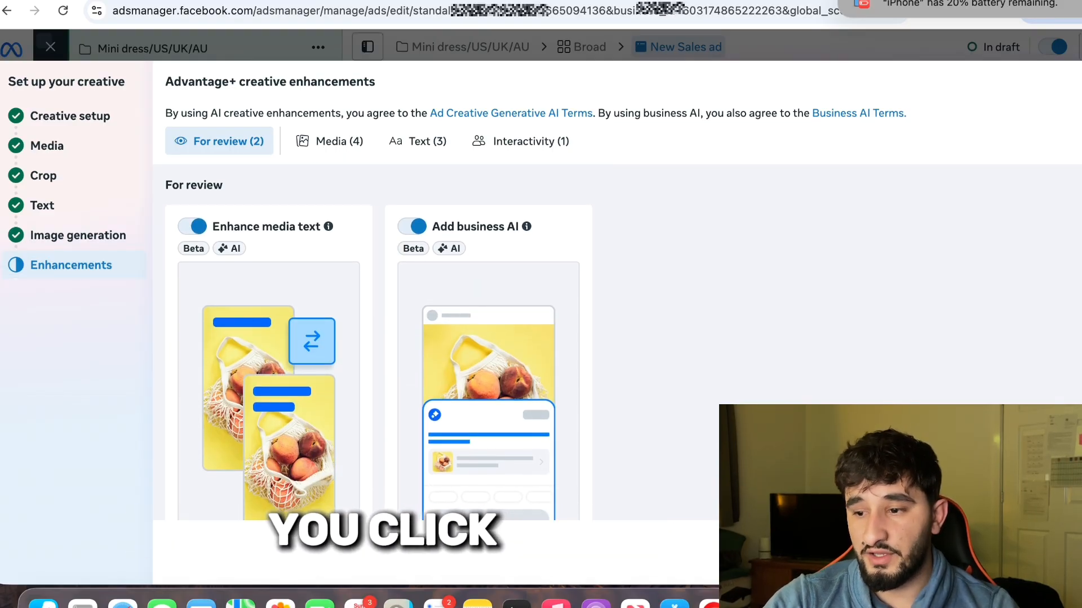
{"action": "left_click", "coordinate": [1043, 553]}
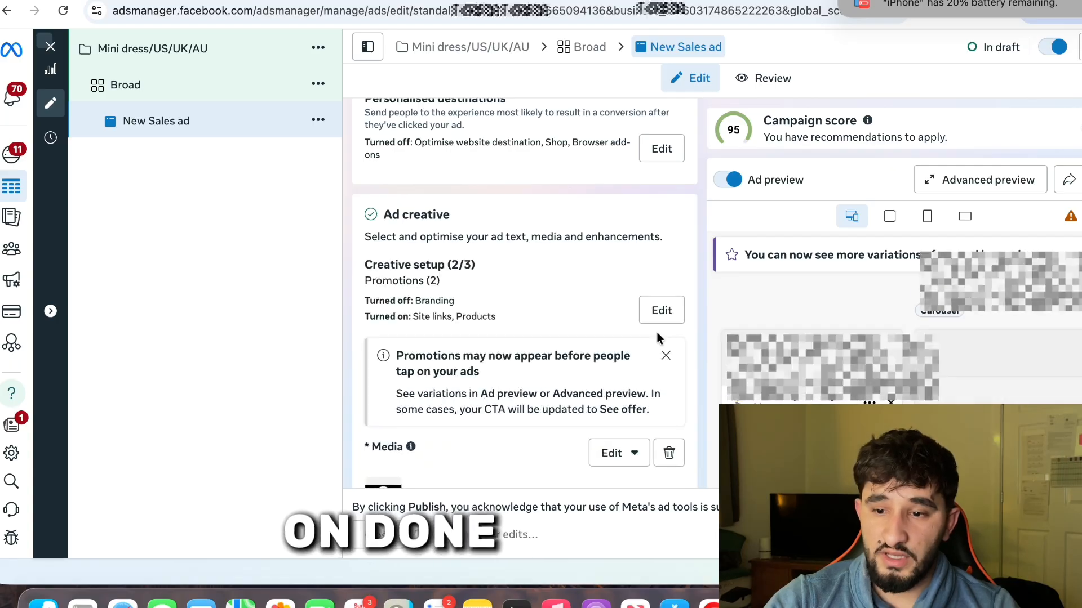
Expand the primary text in the ad preview and check how the text, image, headline and Shop now button appear.
{"action": "scroll", "coordinate": [657, 335], "scroll_direction": "down", "scroll_amount": 3}
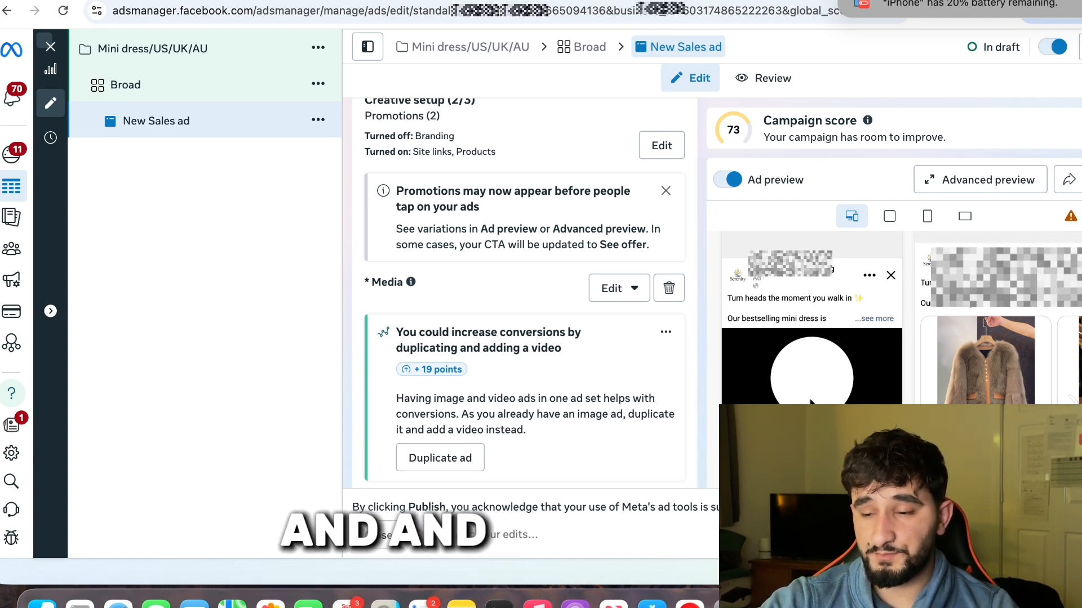
{"action": "left_click", "coordinate": [873, 319]}
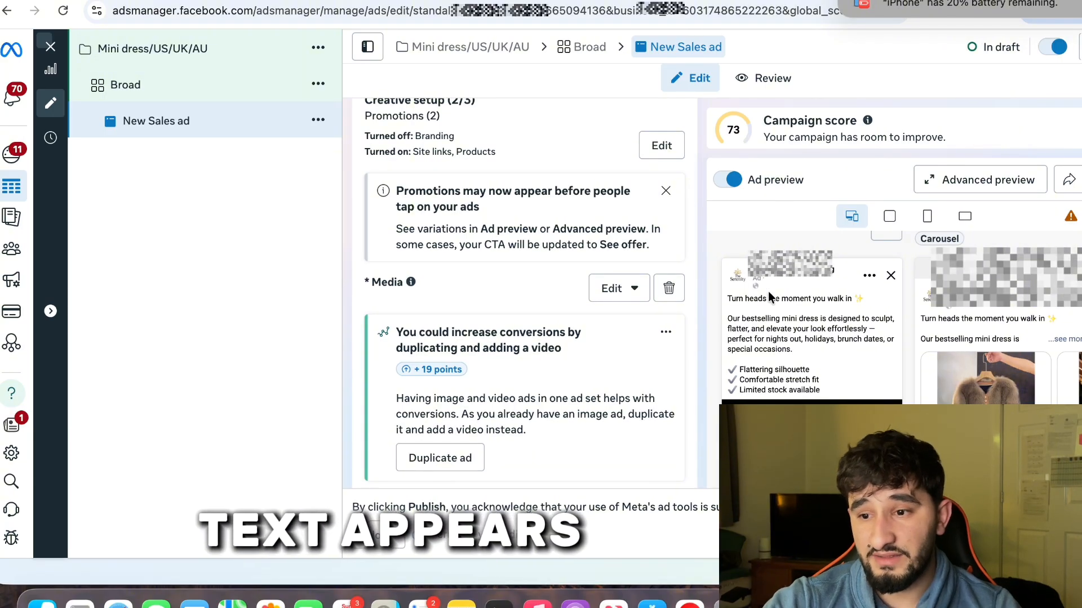
{"action": "scroll", "coordinate": [806, 353], "scroll_direction": "down", "scroll_amount": 3}
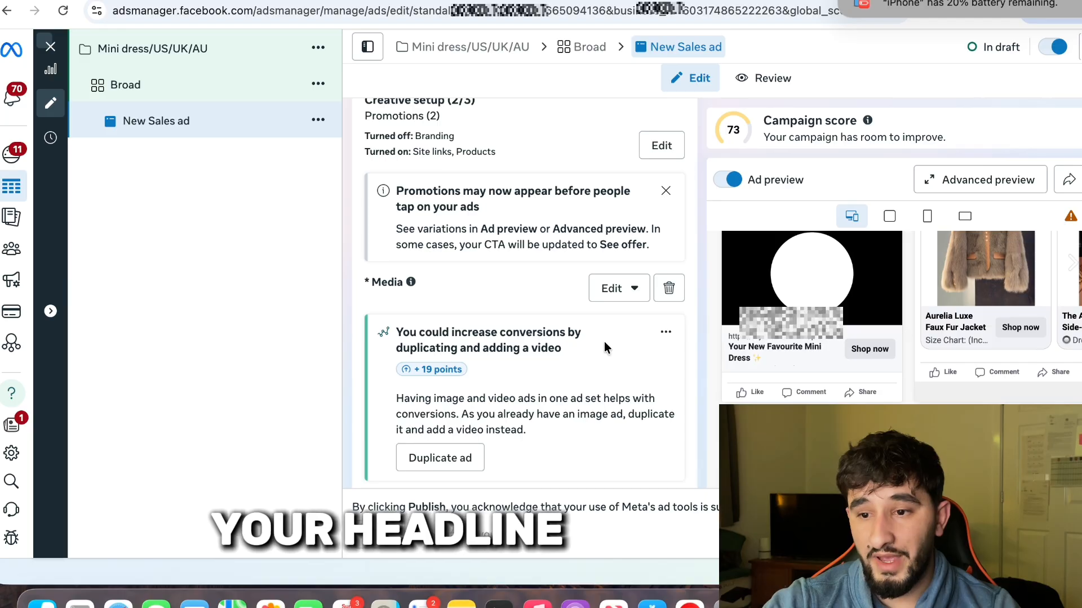
Enter "Free shipping" as the ad's description, leaving the headline's text generation section collapsed.
{"action": "scroll", "coordinate": [604, 342], "scroll_direction": "down", "scroll_amount": 15}
{"action": "left_click", "coordinate": [591, 270]}
{"action": "scroll", "coordinate": [592, 270], "scroll_direction": "down", "scroll_amount": 3}
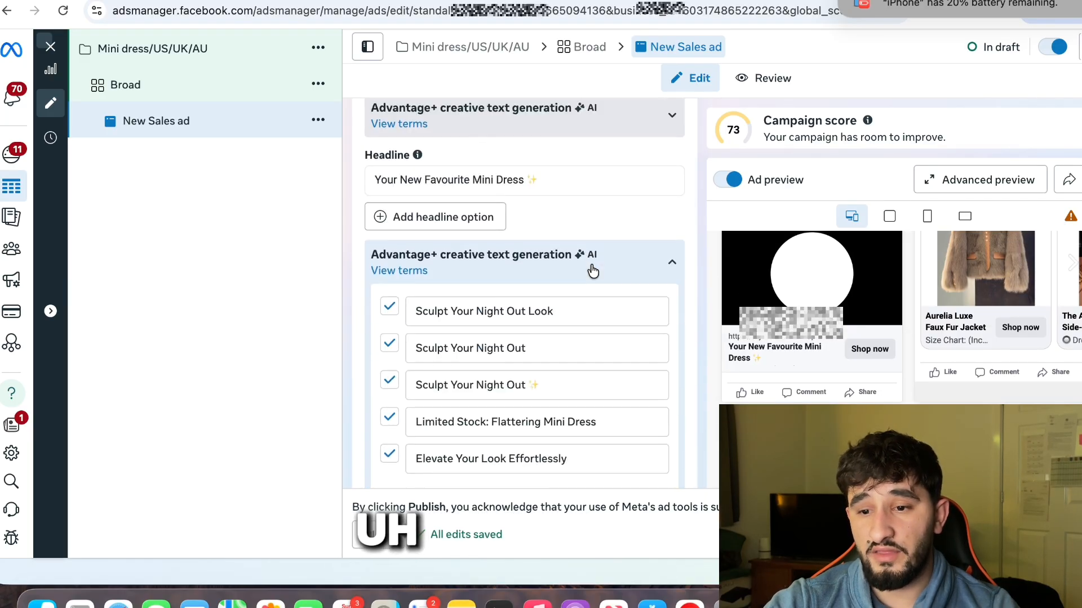
{"action": "left_click", "coordinate": [591, 270]}
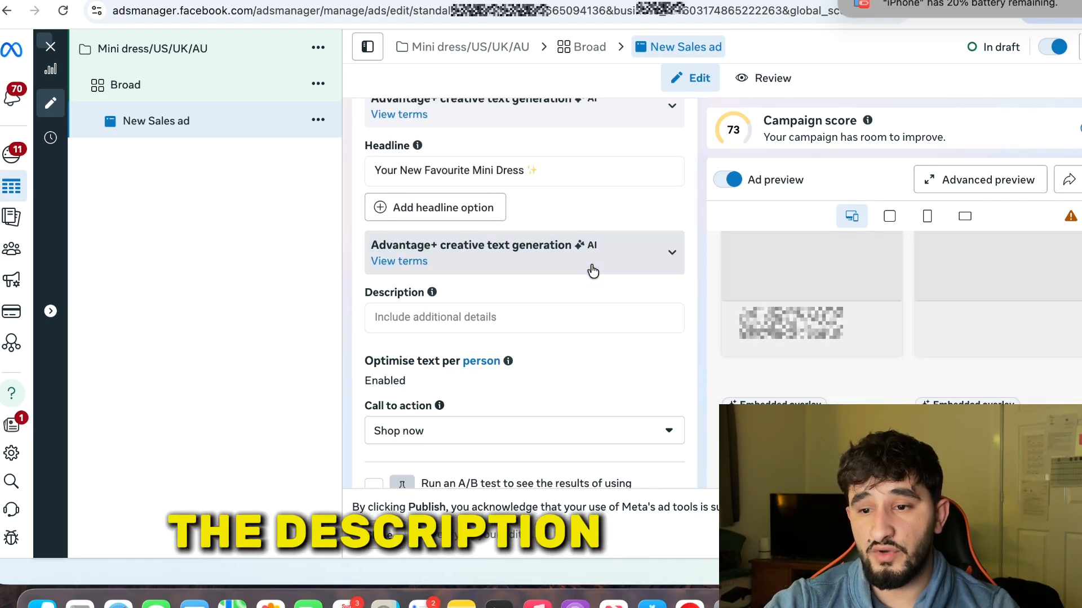
{"action": "left_click", "coordinate": [466, 319]}
{"action": "type", "text": "Free"}
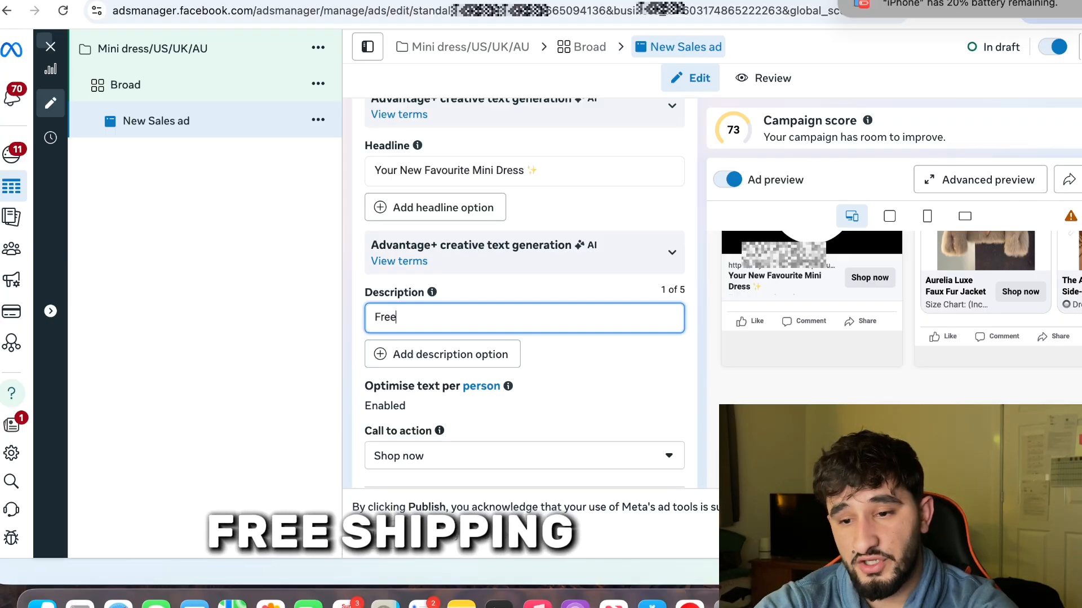
{"action": "type", "text": " shipping"}
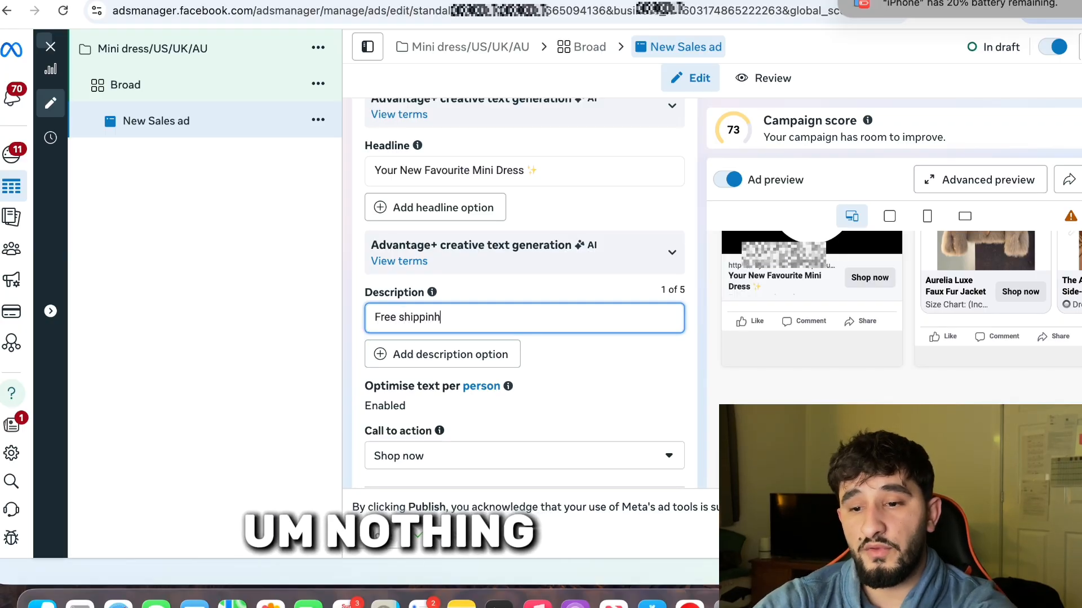
{"action": "left_click", "coordinate": [582, 360]}
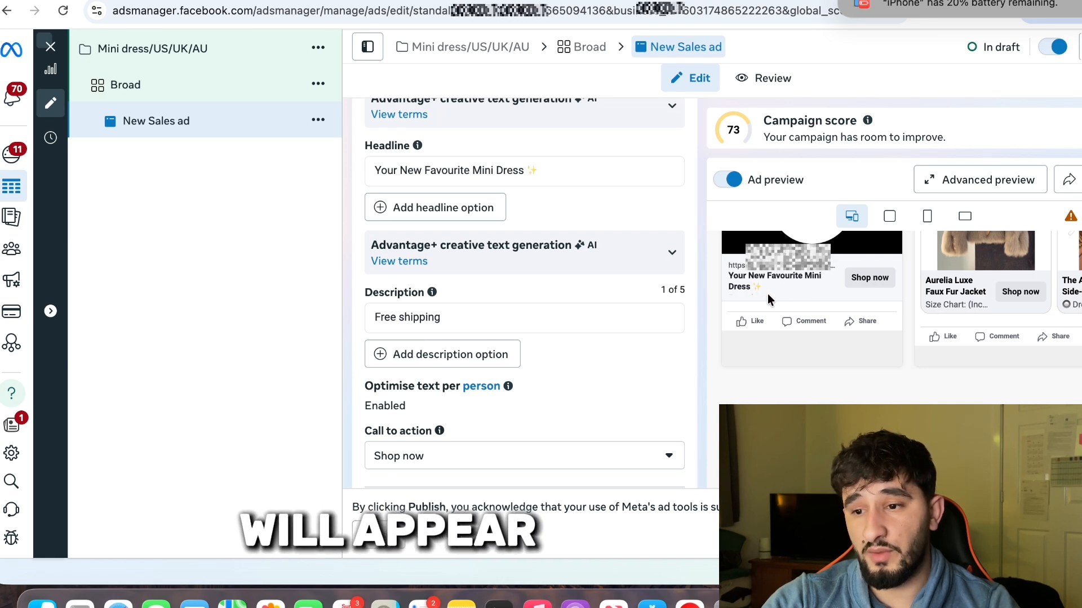
Duplicate the New Sales ad into the original campaign with 3 copies.
{"action": "scroll", "coordinate": [497, 350], "scroll_direction": "down", "scroll_amount": 5}
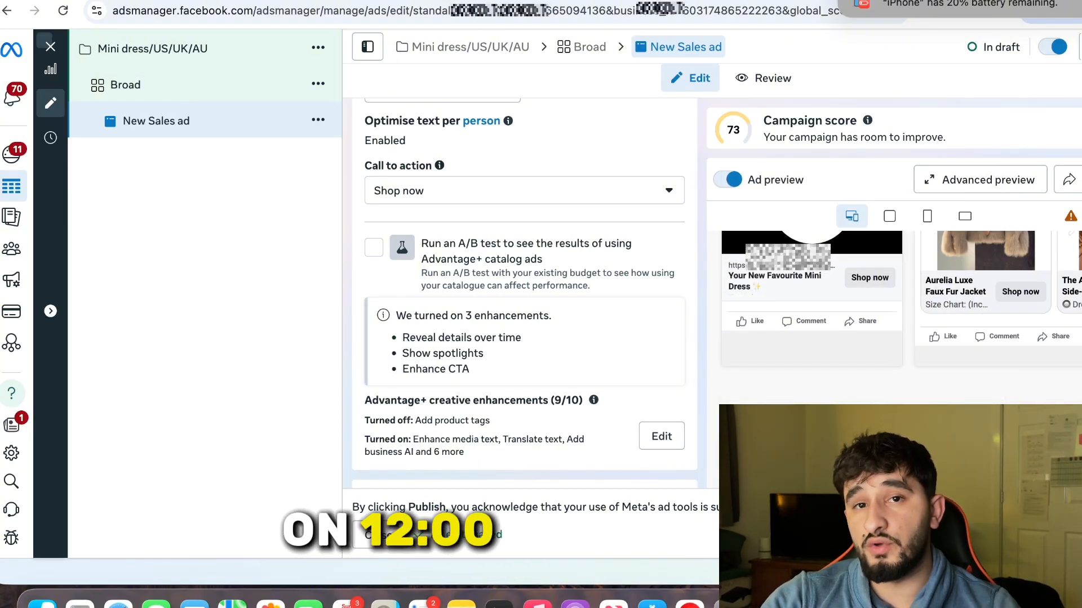
{"action": "left_click", "coordinate": [319, 119]}
{"action": "left_click", "coordinate": [387, 187]}
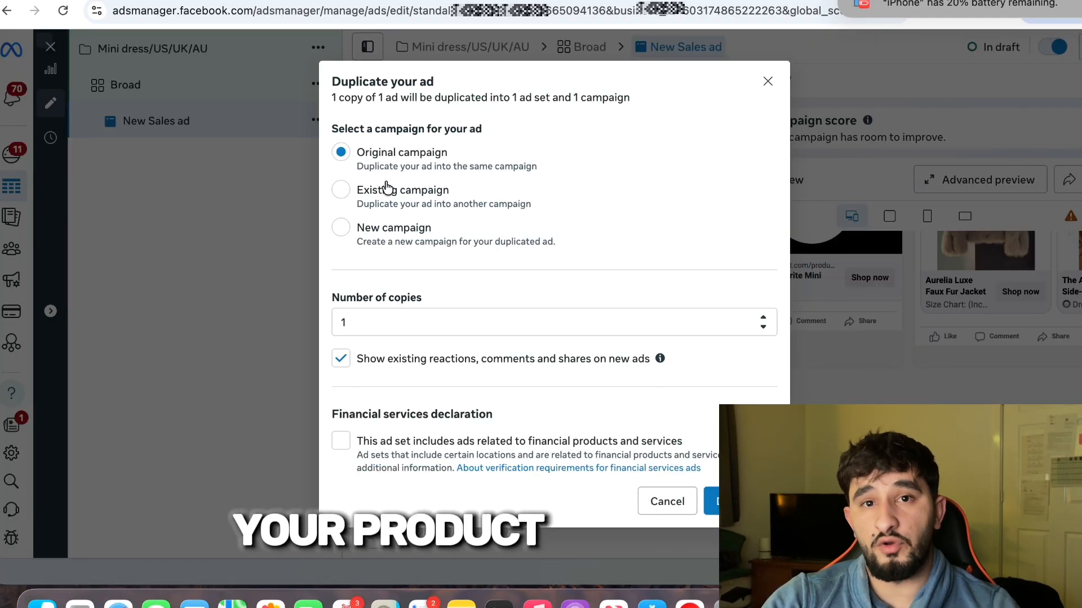
{"action": "left_click", "coordinate": [763, 316]}
{"action": "left_click", "coordinate": [763, 316]}
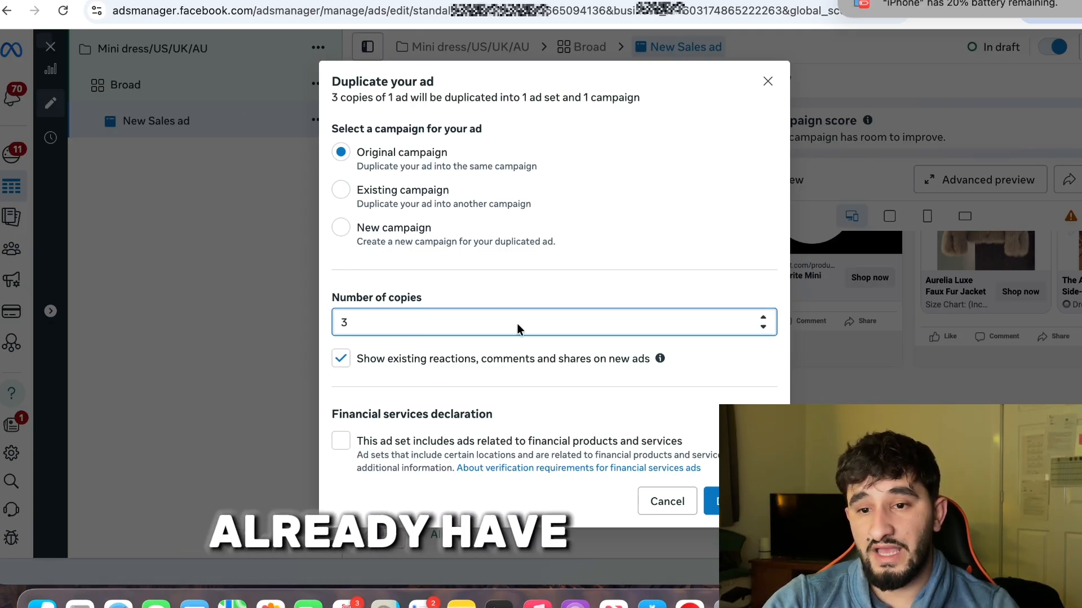
{"action": "left_click", "coordinate": [739, 501]}
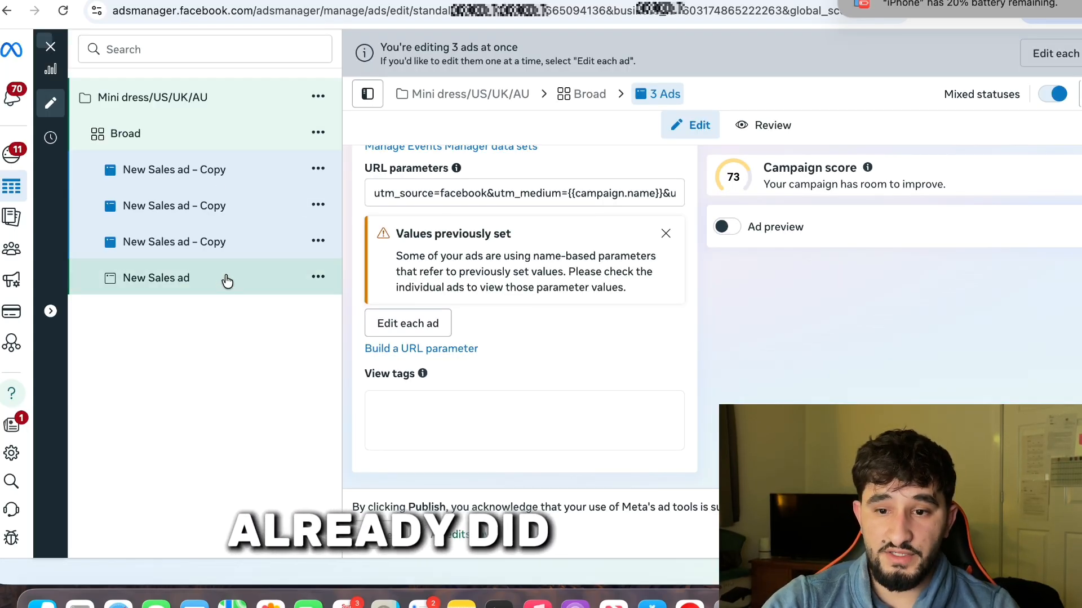
For the ad copy directly above the original New Sales ad, choose the 17-second 576 × 1024 account video as its media.
{"action": "left_click", "coordinate": [240, 246]}
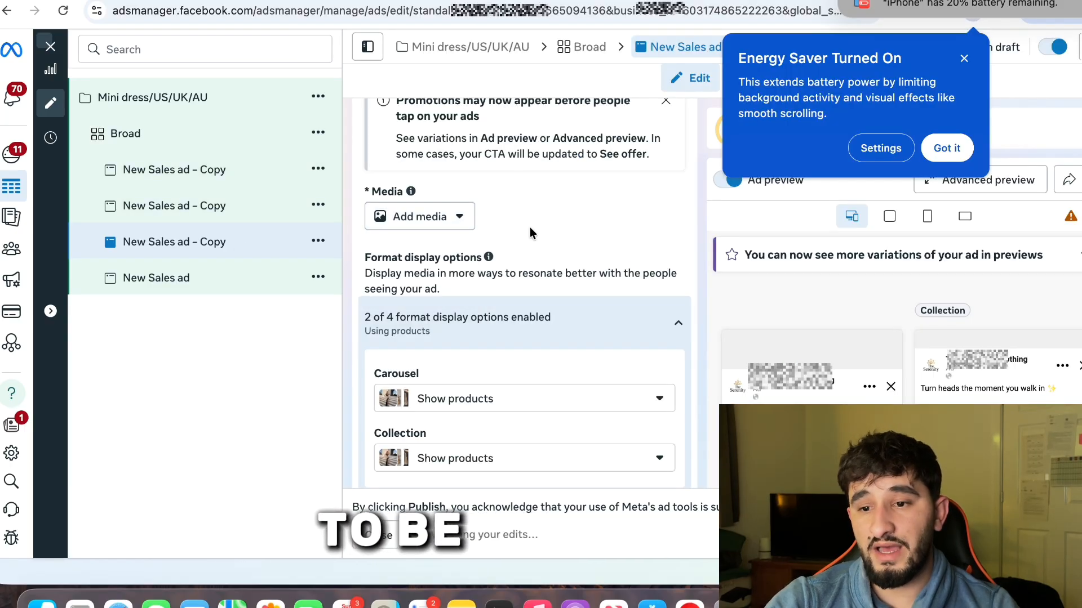
{"action": "left_click", "coordinate": [413, 220]}
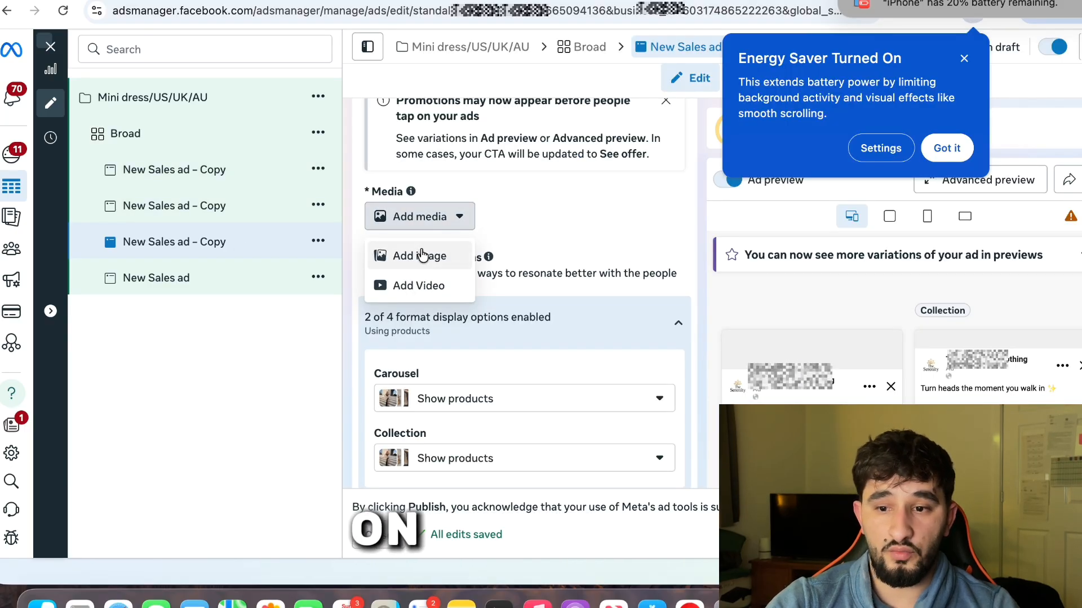
{"action": "left_click", "coordinate": [443, 287]}
{"action": "left_click", "coordinate": [1059, 555]}
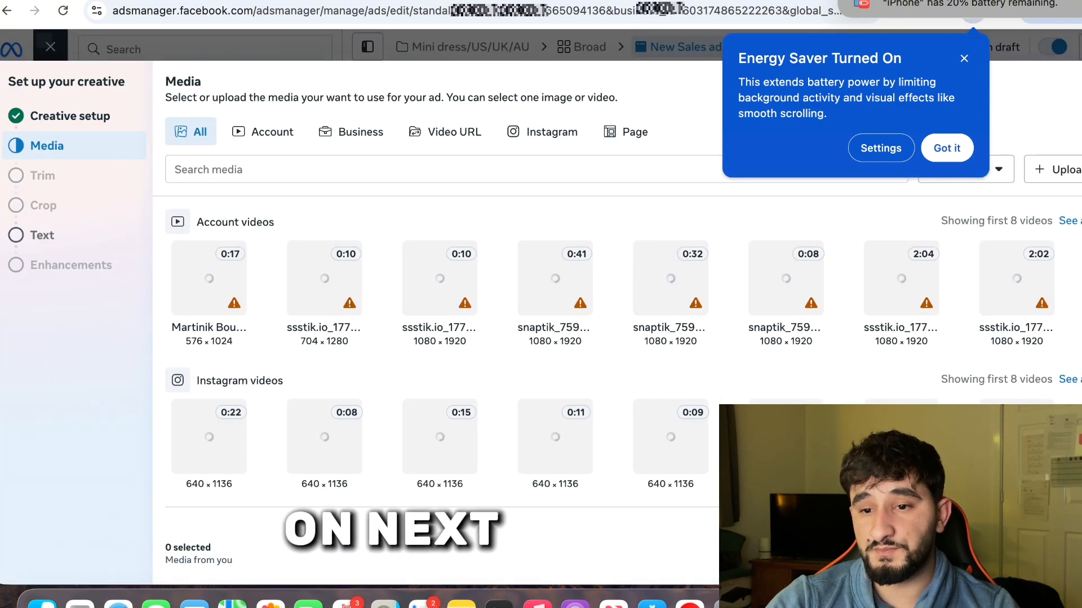
{"action": "left_click", "coordinate": [965, 148]}
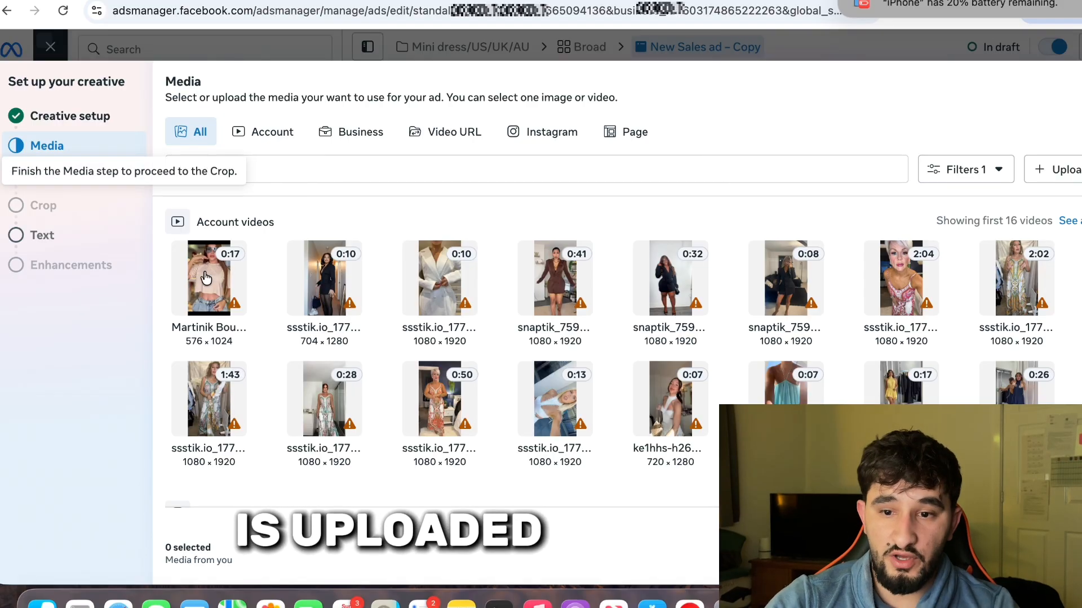
{"action": "left_click", "coordinate": [206, 278]}
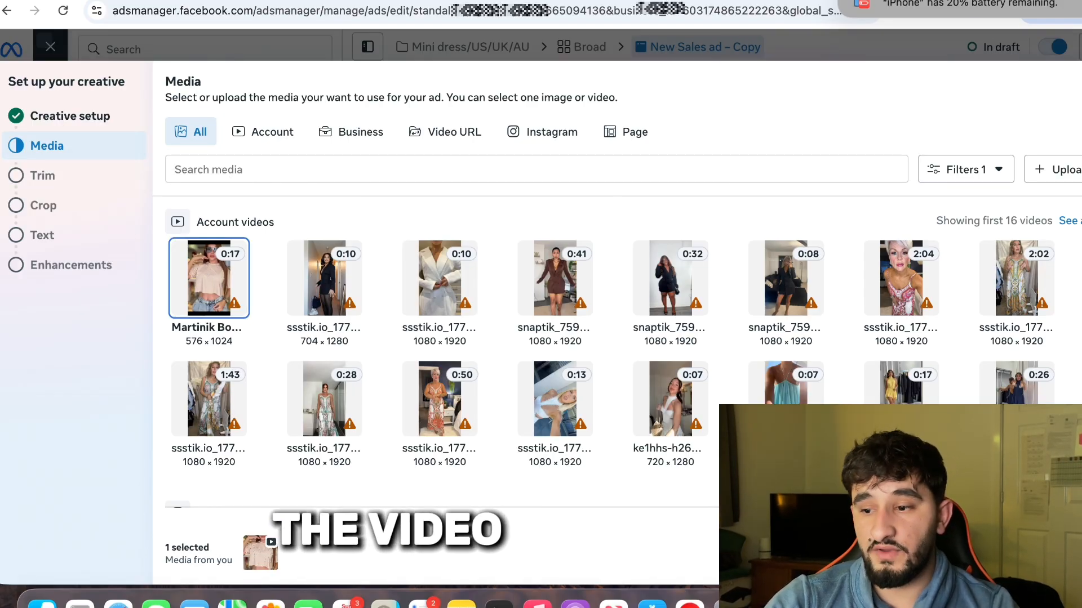
{"action": "left_click", "coordinate": [1059, 555]}
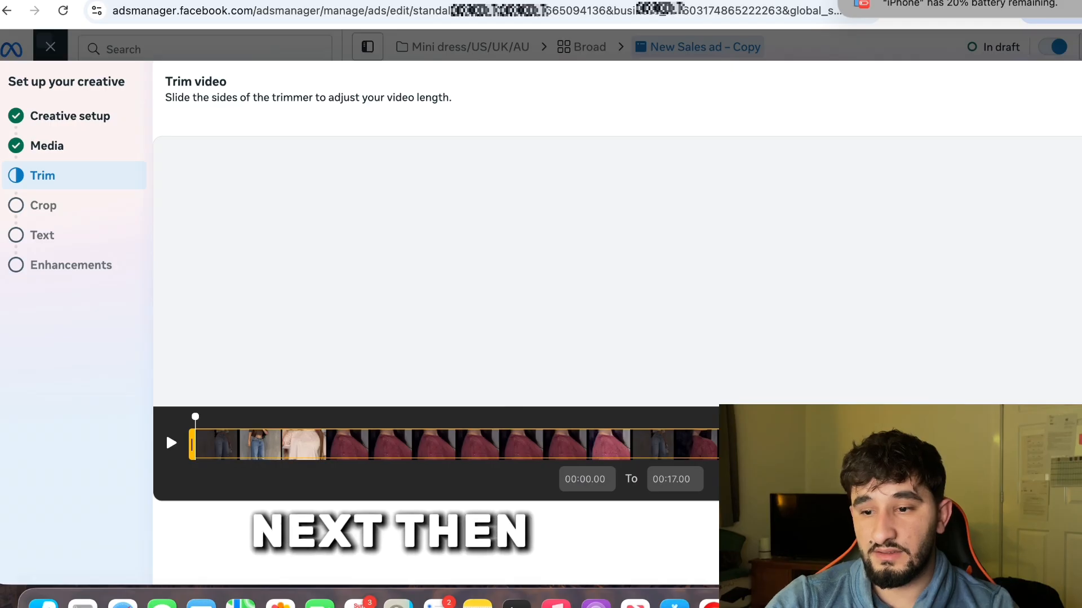
Keep the video's full length, original crops, existing text and default Advantage+ enhancements, and finish the copy's creative setup.
{"action": "left_click", "coordinate": [1059, 554]}
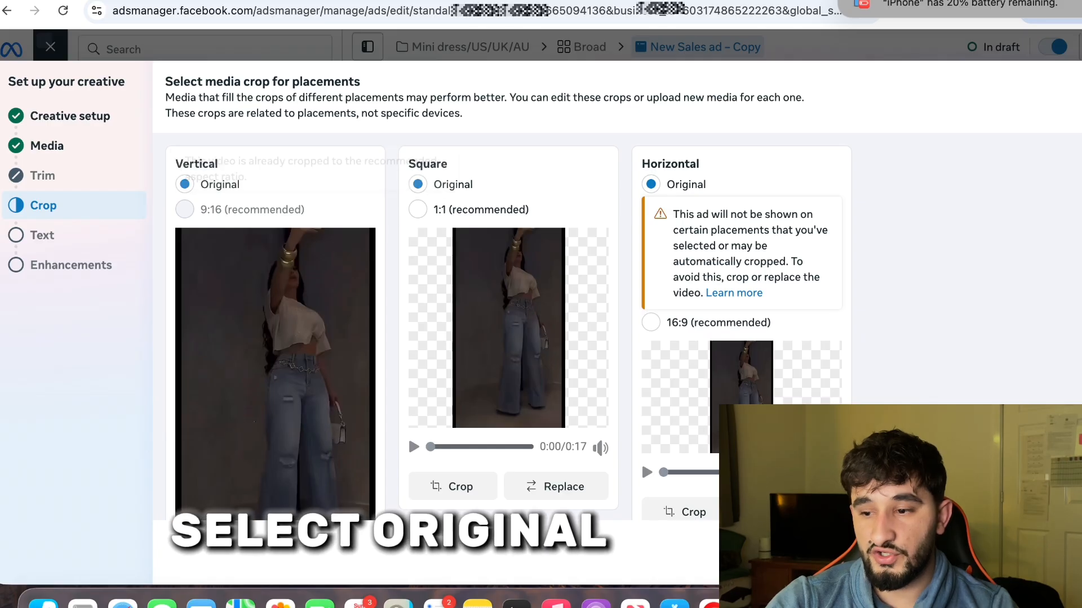
{"action": "left_click", "coordinate": [1059, 555]}
{"action": "left_click", "coordinate": [1059, 554]}
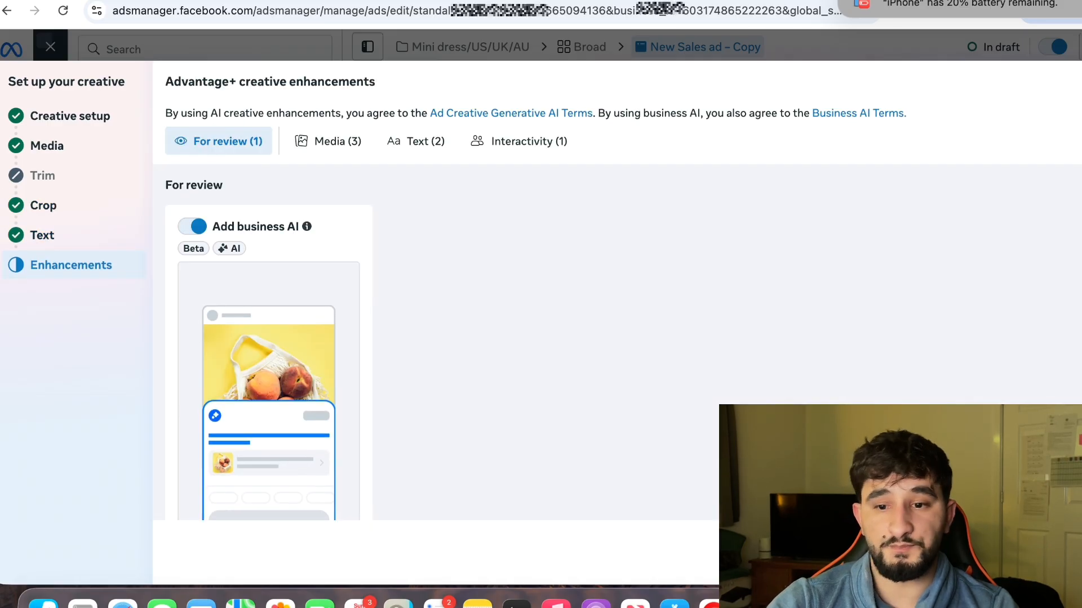
{"action": "left_click", "coordinate": [1059, 554]}
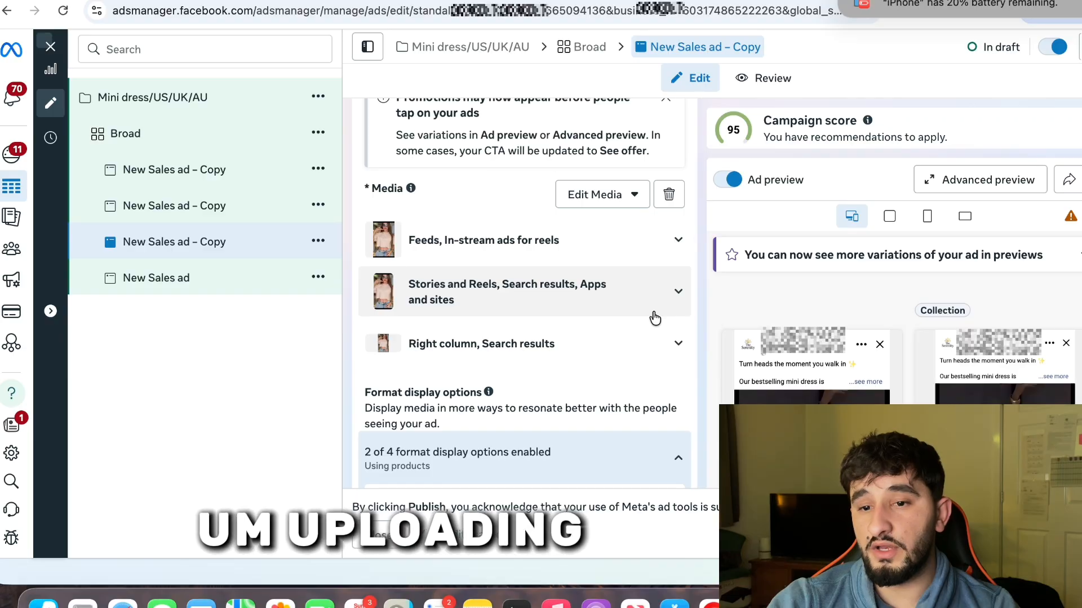
Open the Mini dress/US/UK/AU campaign's settings.
{"action": "left_click", "coordinate": [232, 111]}
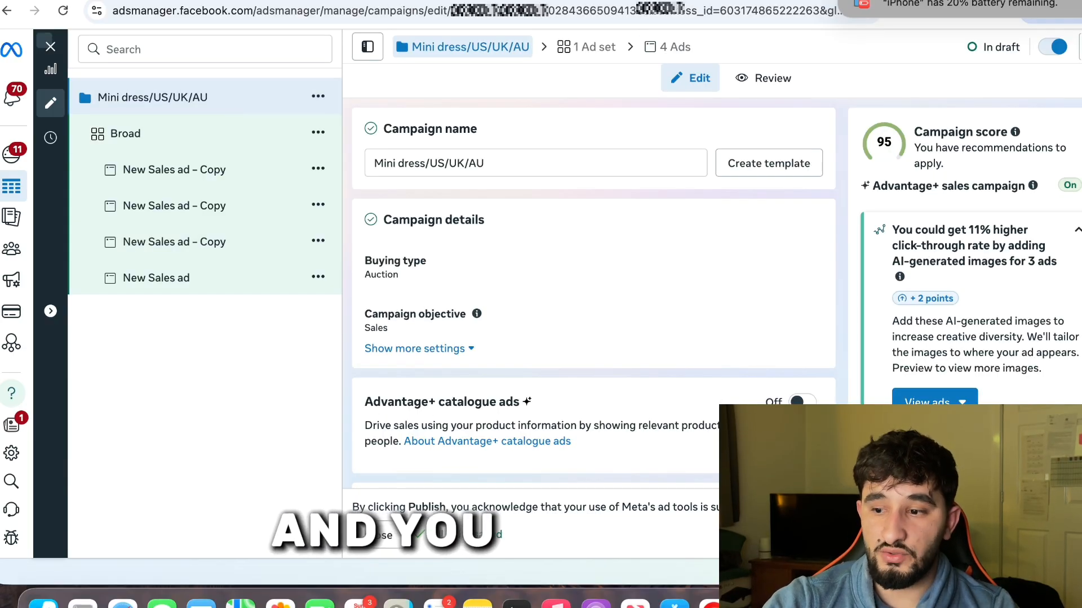